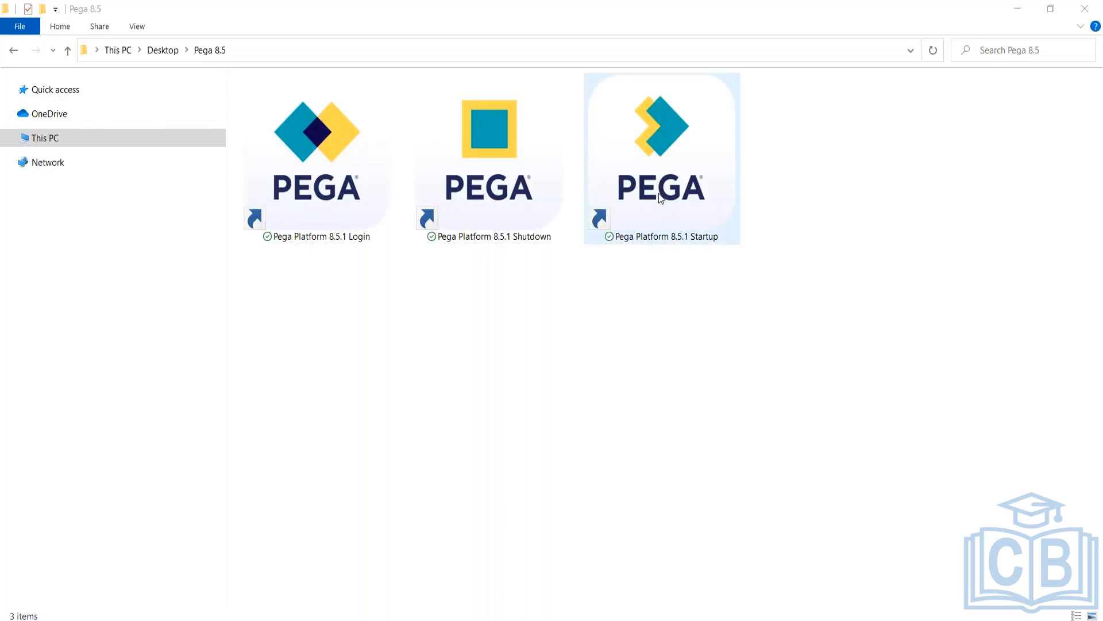
# Step: Launch the Pega Platform 8.5.1 Startup shortcut, confirm the log shows 'server started', then minimize the console
pyautogui.click(658, 194)
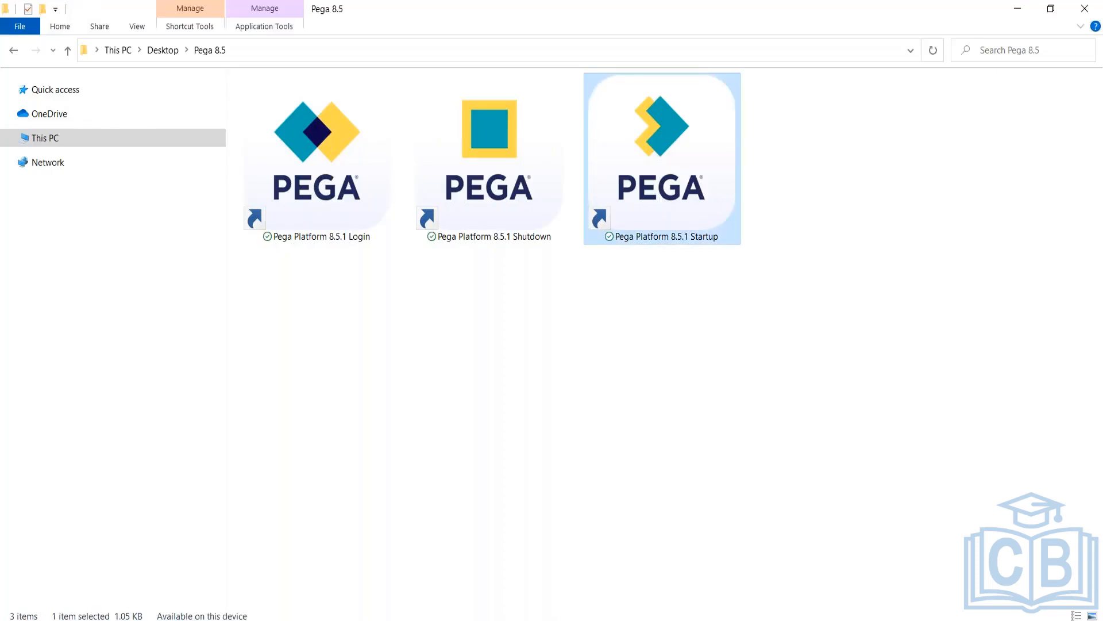
pyautogui.doubleClick(666, 167)
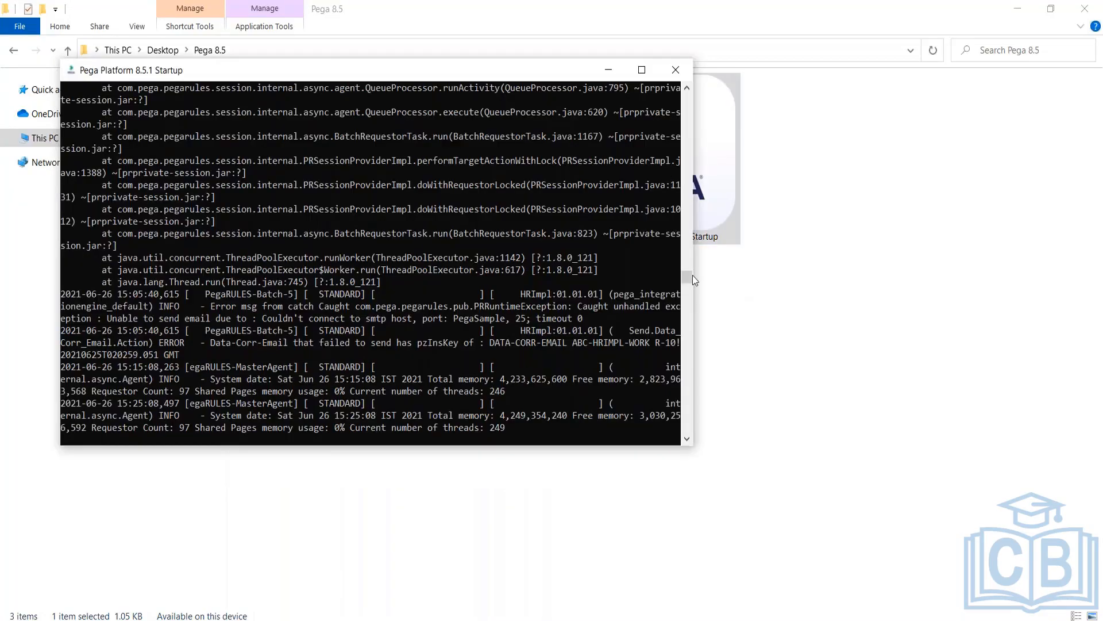
pyautogui.moveTo(687, 250); pyautogui.dragTo(685, 94)
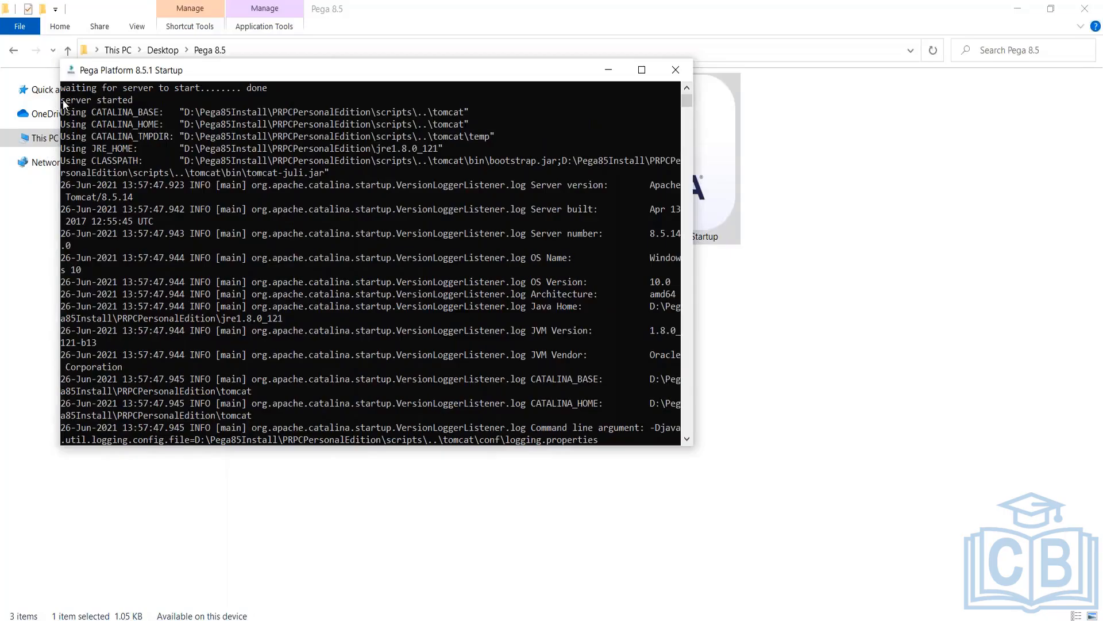
pyautogui.moveTo(62, 100); pyautogui.dragTo(134, 102)
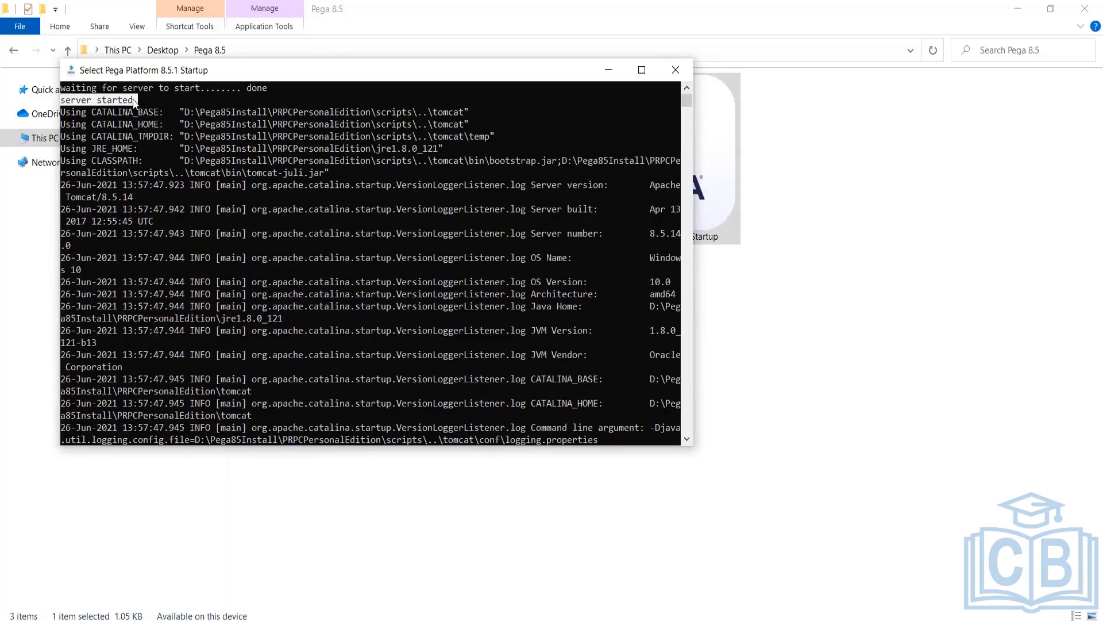
pyautogui.click(604, 71)
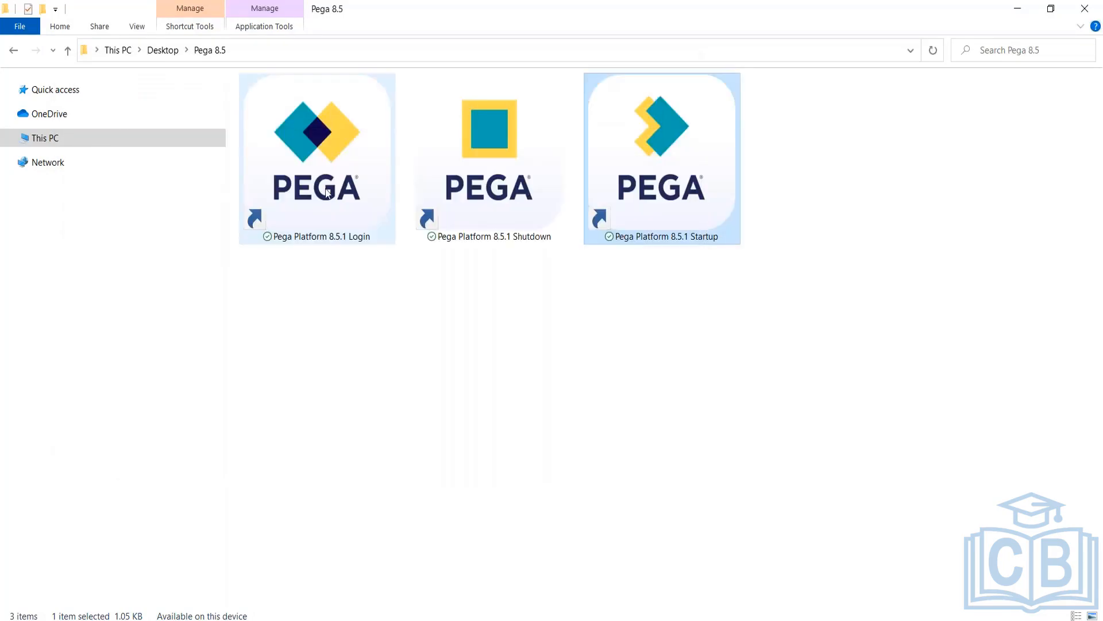
# Step: Use the Pega Platform 8.5.1 Login shortcut and log in on the Edge Login Page
pyautogui.click(327, 193)
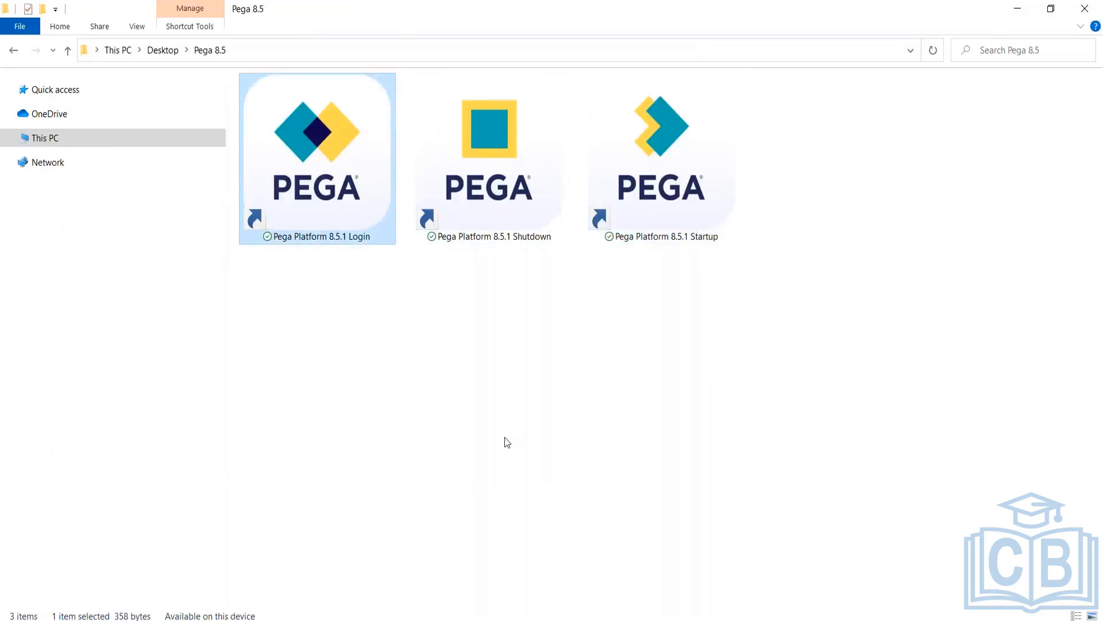
pyautogui.moveTo(406, 619)
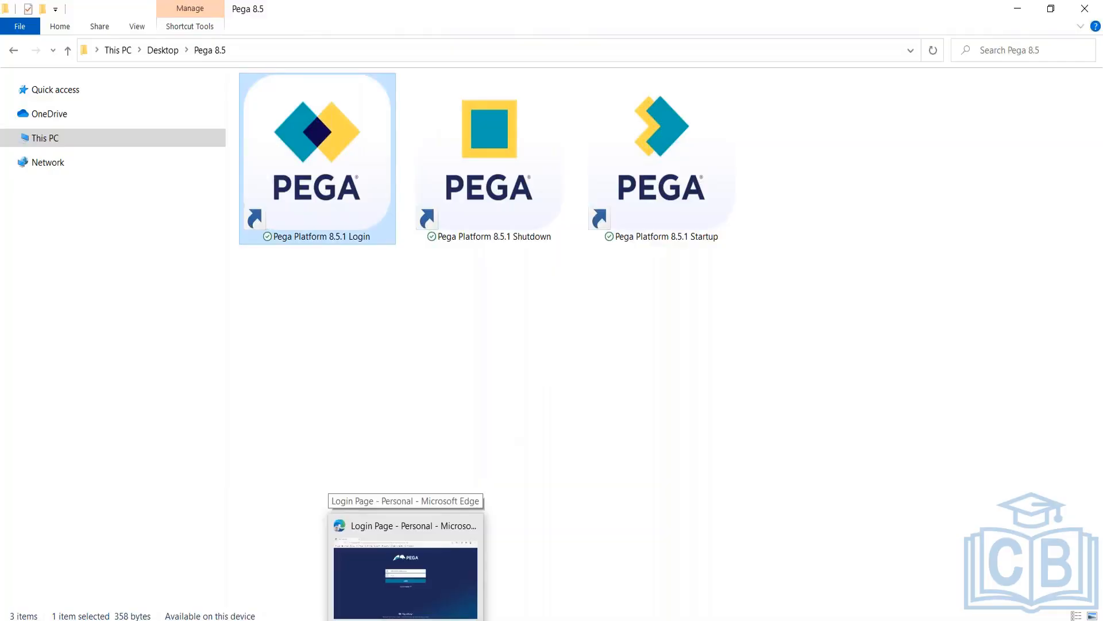
pyautogui.click(406, 619)
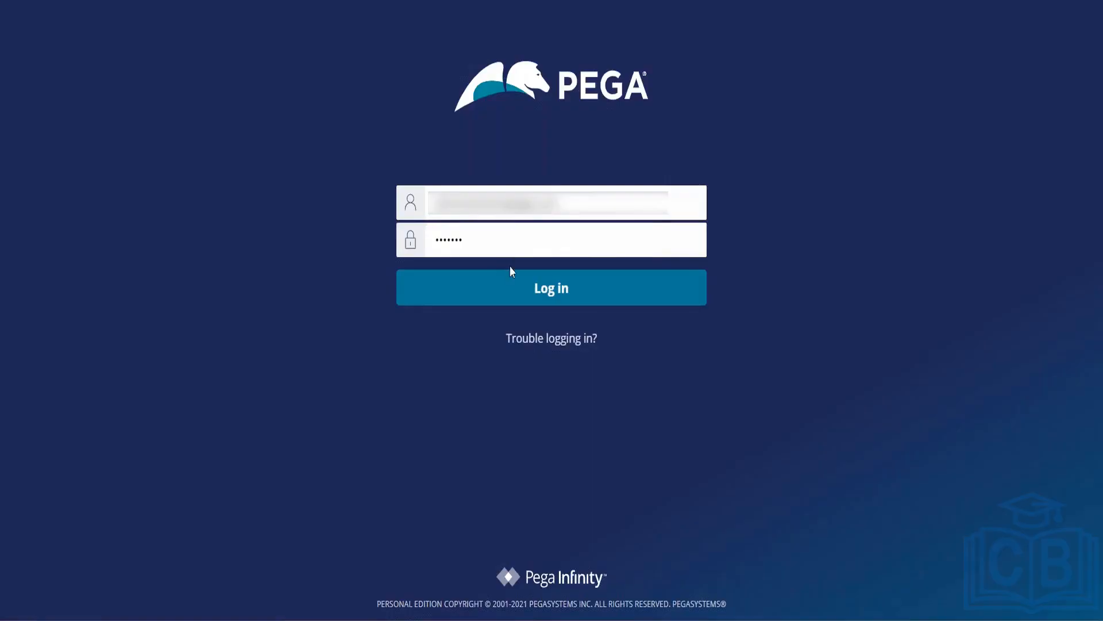
pyautogui.click(508, 292)
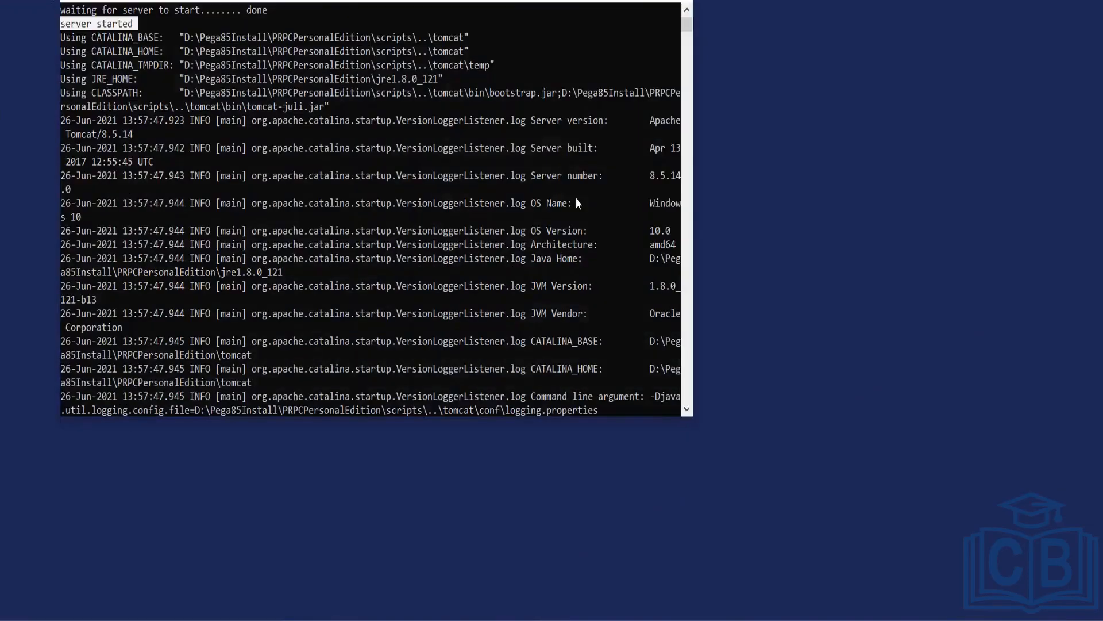
# Step: Scroll through the Tomcat console log, then minimize the console to reveal Dev Studio
pyautogui.scroll(-5, 576, 198)
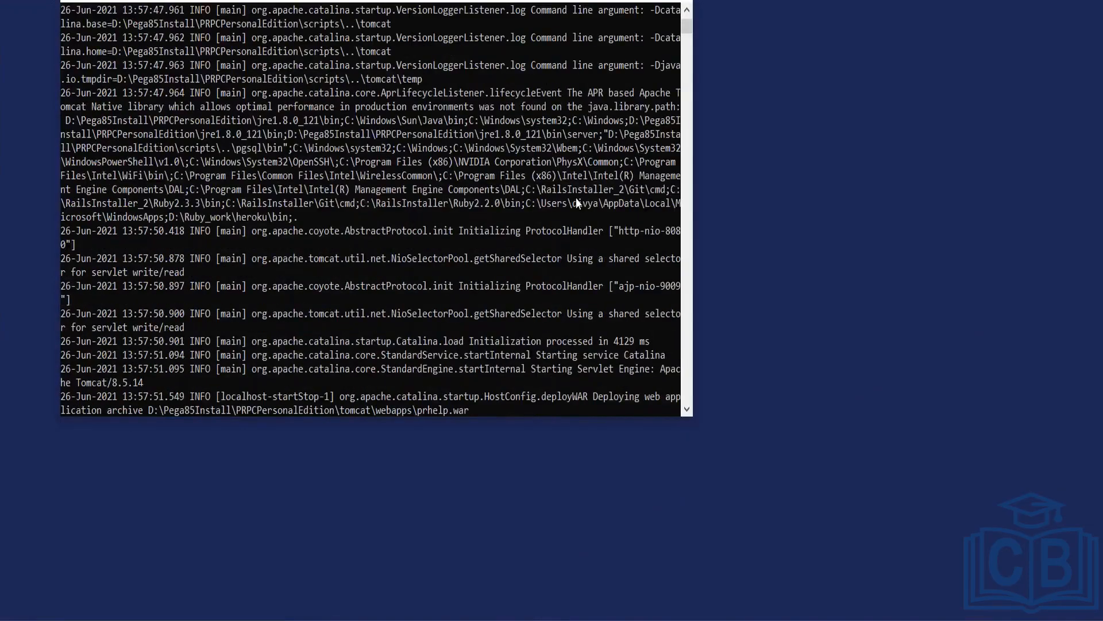
pyautogui.moveTo(688, 30); pyautogui.dragTo(688, 168)
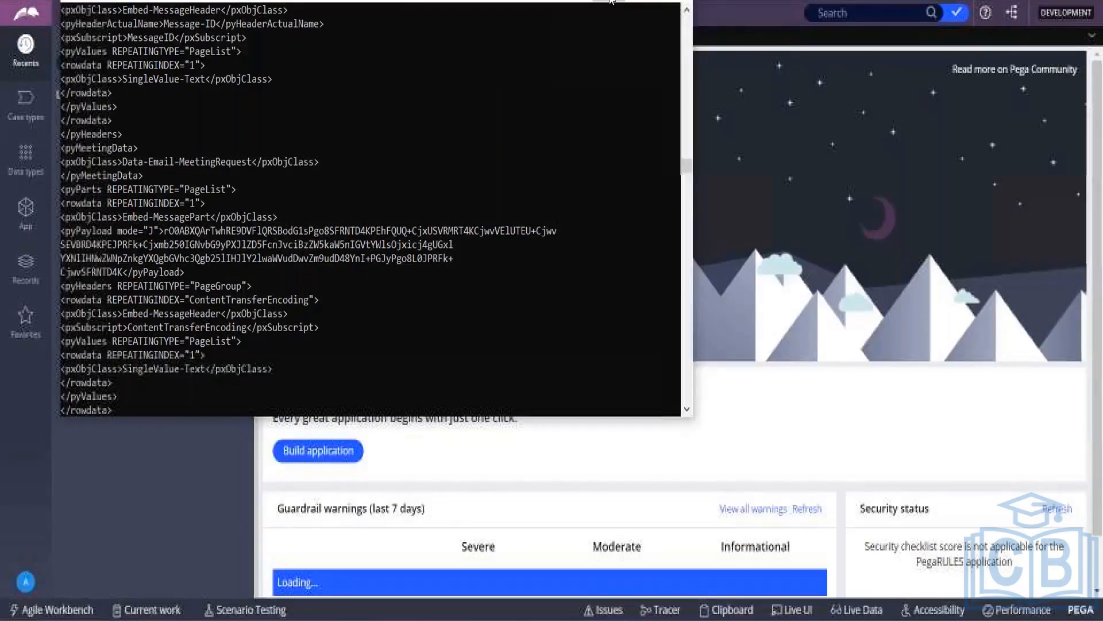
pyautogui.click(625, 1)
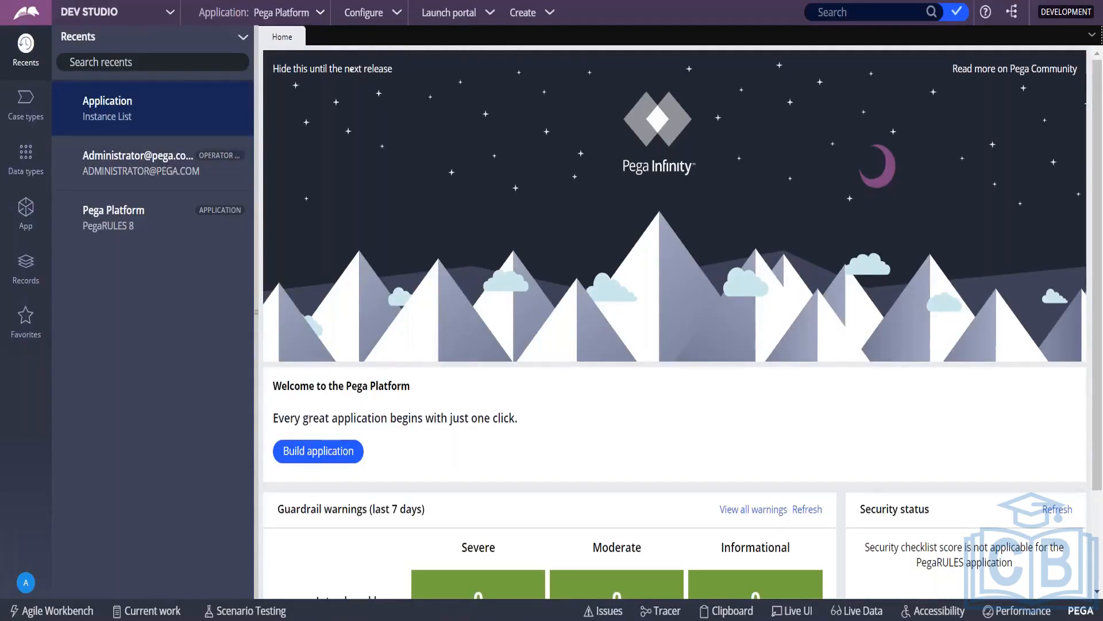
# Step: Survey the studio switcher, Configure and Create menus, then view Case types and Data types
pyautogui.click(170, 14)
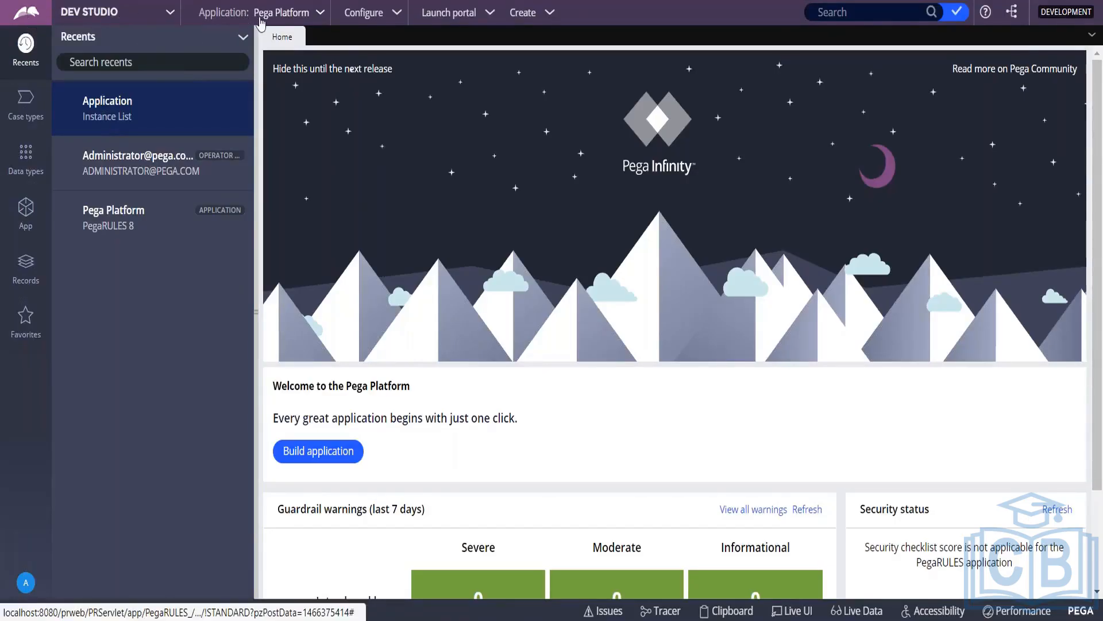
pyautogui.click(400, 17)
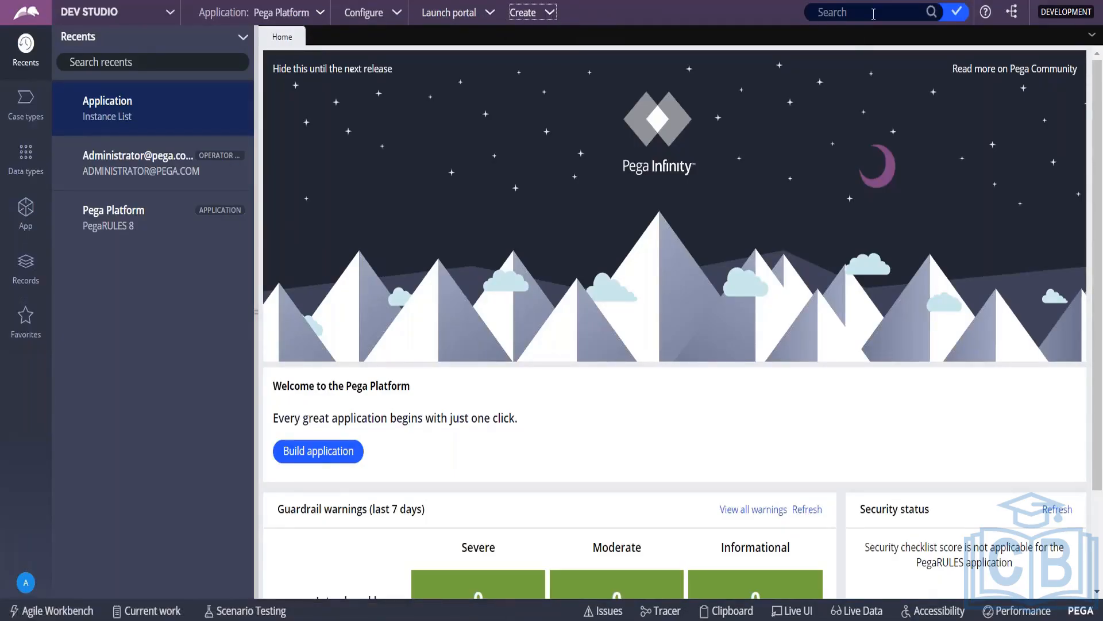
pyautogui.click(544, 16)
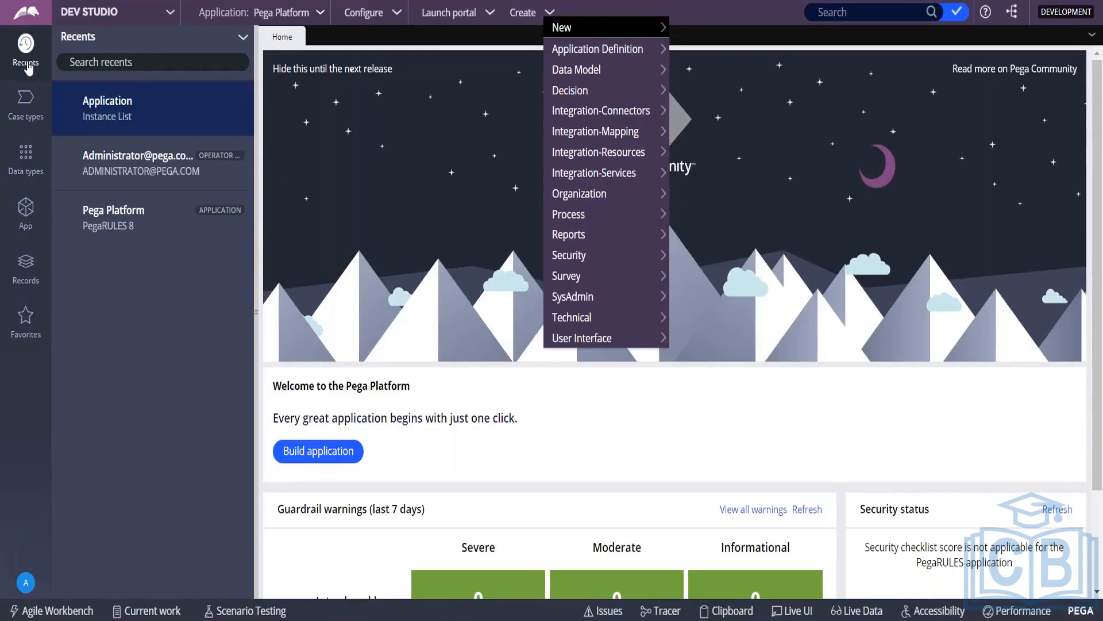
pyautogui.click(26, 111)
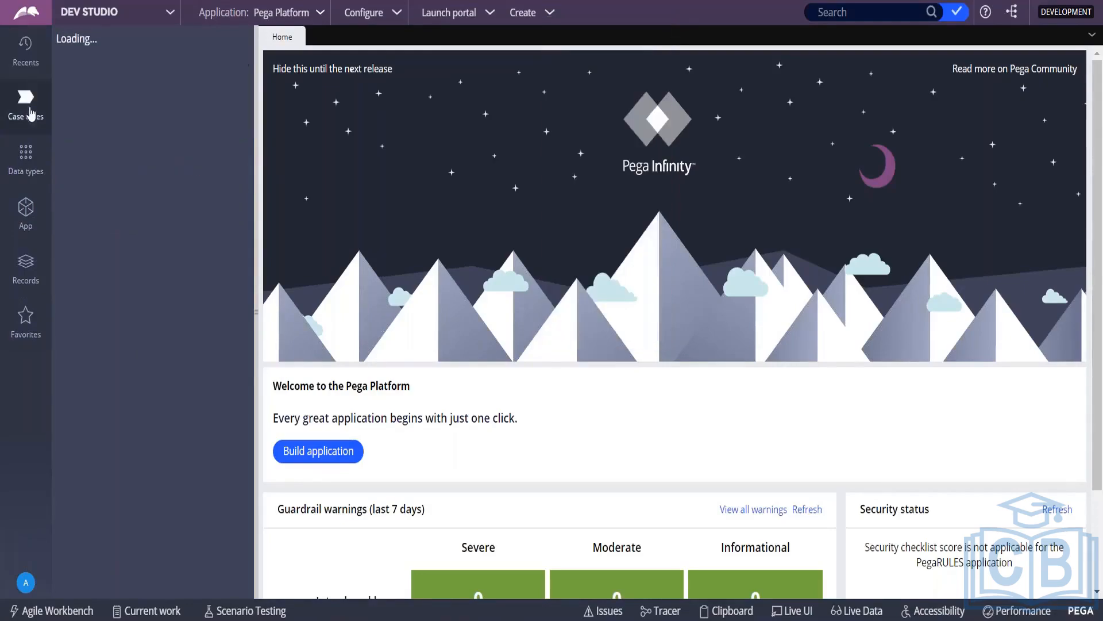
pyautogui.click(26, 155)
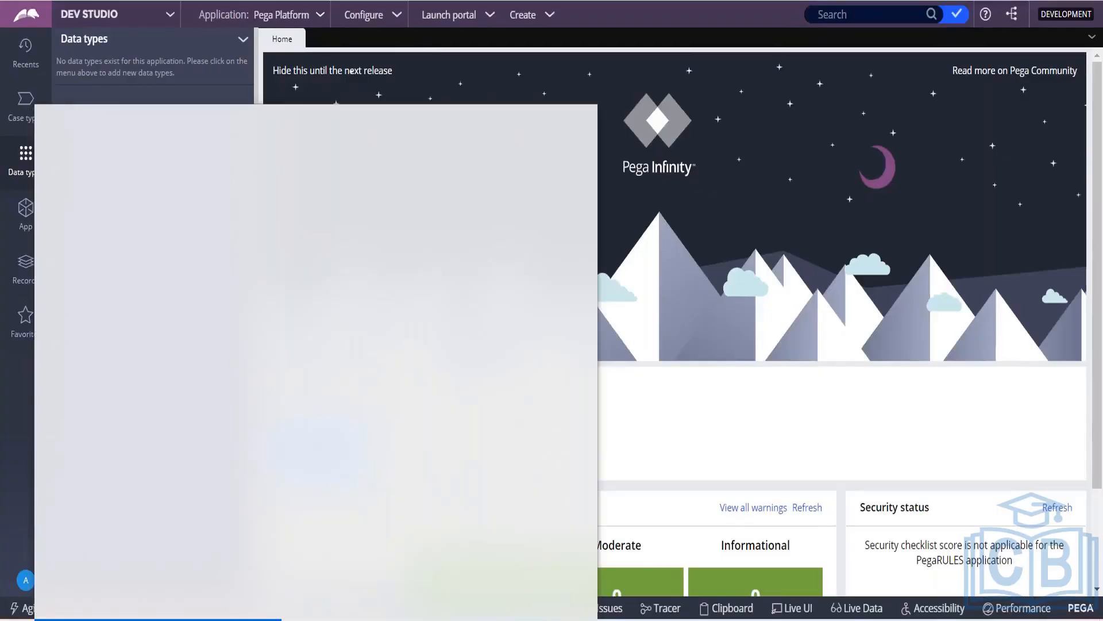
# Step: Launch Notepad and start a numbered list with '1. Header Area' and '2. Explorer Panel'
pyautogui.write('note')
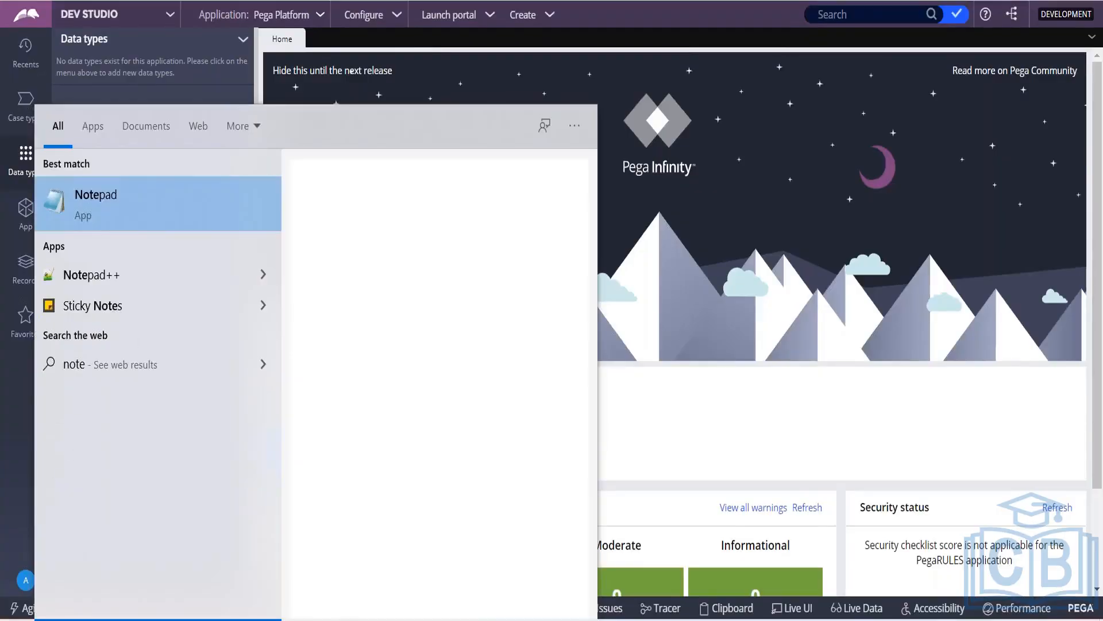
pyautogui.press('Return')
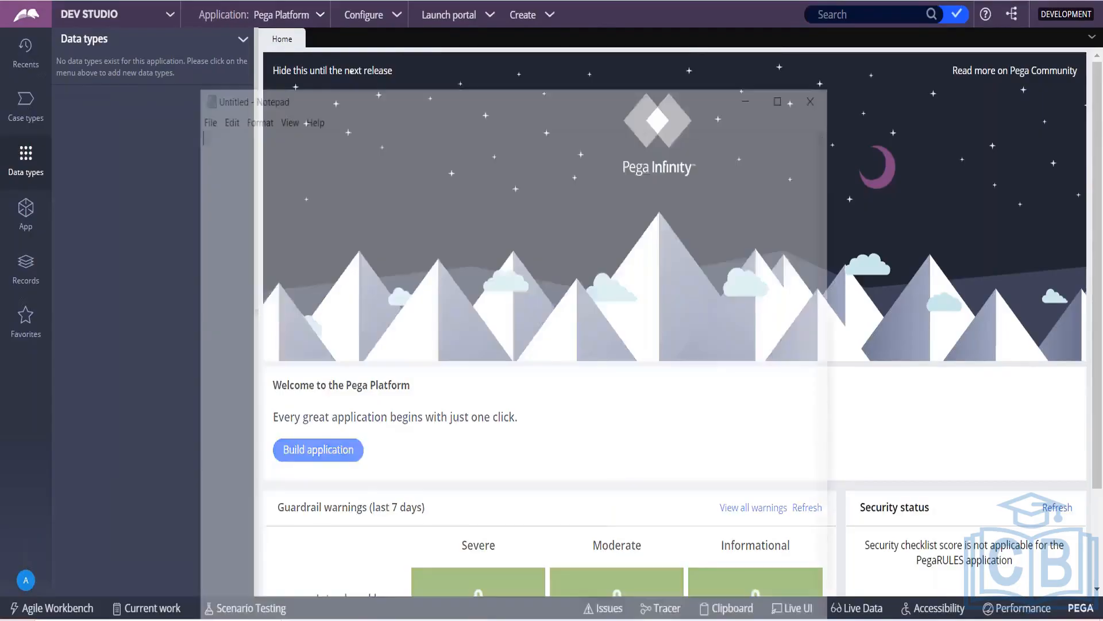
pyautogui.write('11')
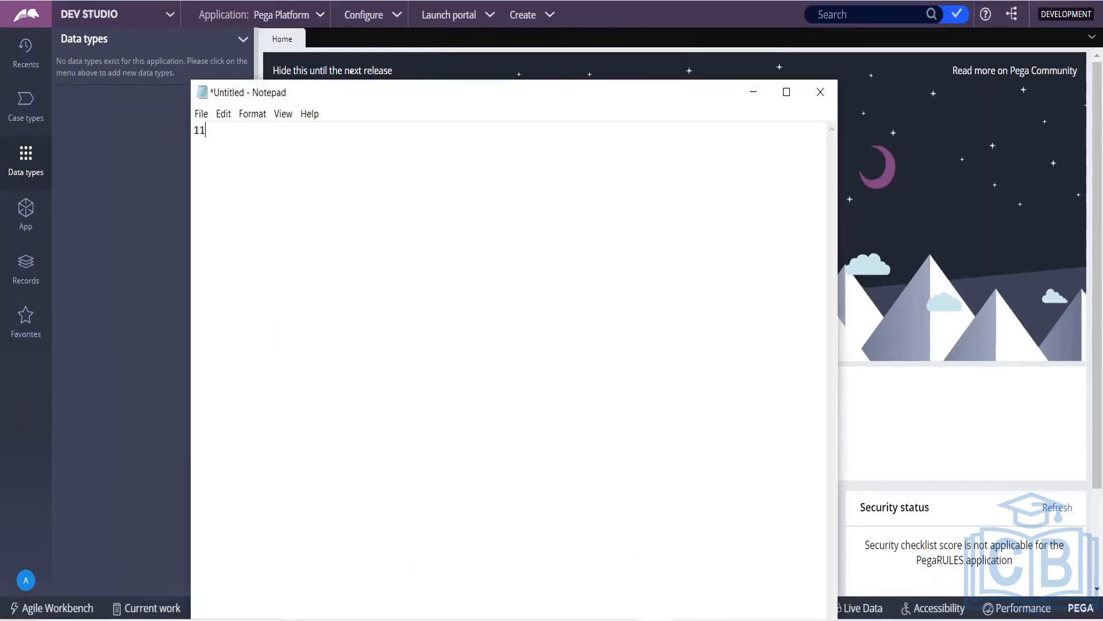
pyautogui.write('. Haeder')
pyautogui.press('BackSpace')
pyautogui.press('BackSpace')
pyautogui.press('BackSpace')
pyautogui.press('BackSpace')
pyautogui.press('BackSpace')
pyautogui.write('eader Area')
pyautogui.press('Return')
pyautogui.write('2. Explo')
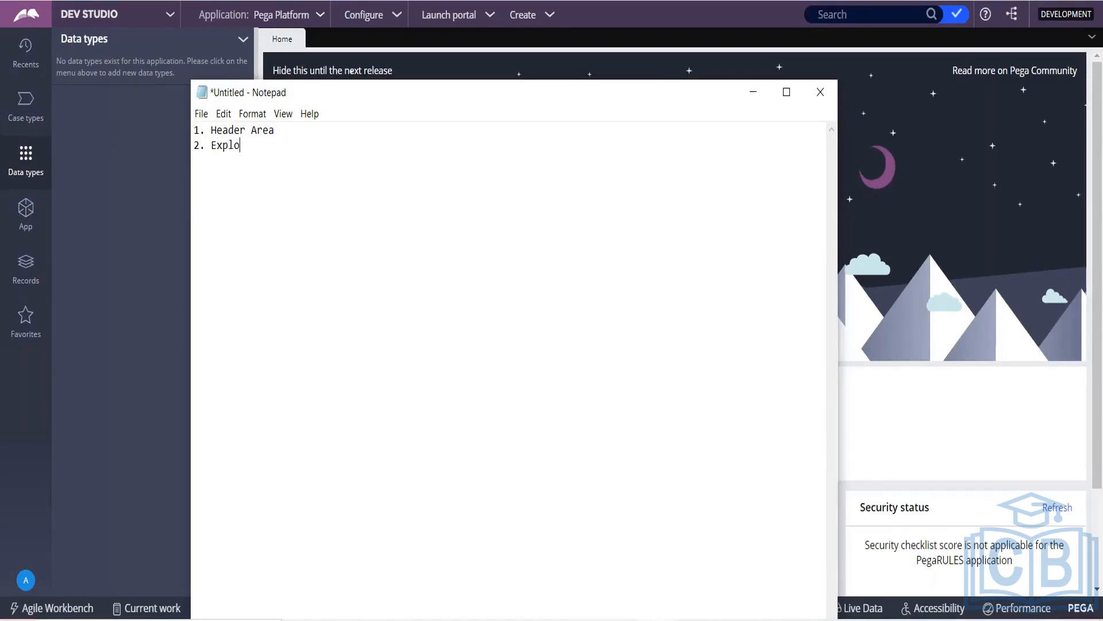
pyautogui.write('rer Panel ')
pyautogui.write('3.')
pyautogui.click(750, 93)
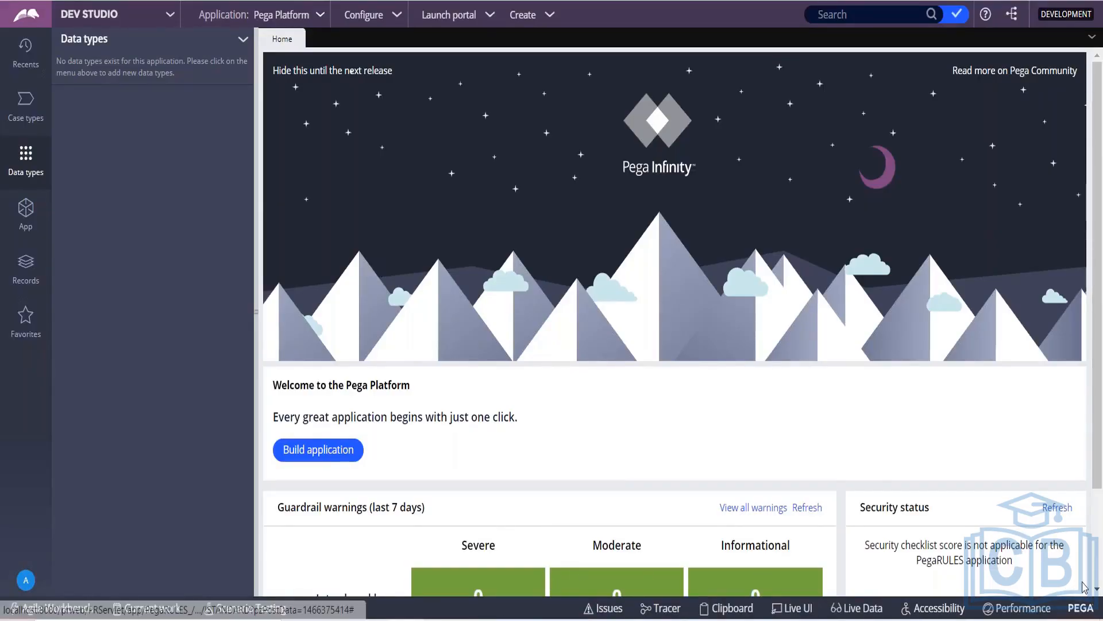
# Step: Add '3. Developer Toolbar' and '4. Work Area', select all four lines, then minimize Notepad
pyautogui.hotkey('alt', 'Tab')
pyautogui.write('Developer')
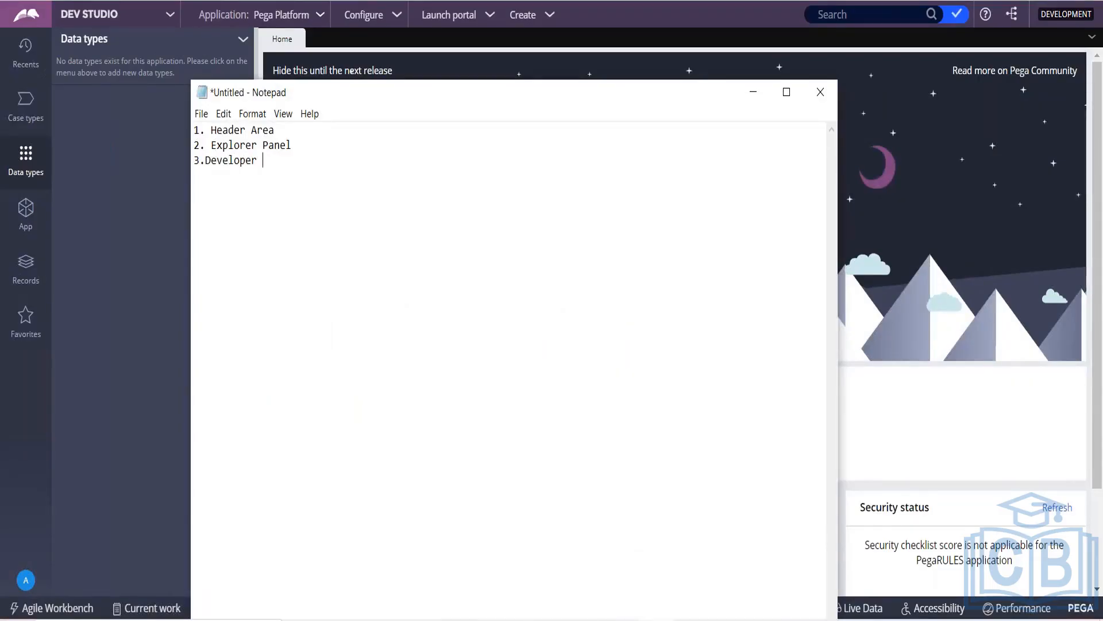
pyautogui.press('Left')
pyautogui.press('Left')
pyautogui.press('Left')
pyautogui.press('Left')
pyautogui.press('Left')
pyautogui.press('Right')
pyautogui.press('Right')
pyautogui.press('Right')
pyautogui.write('Tool')
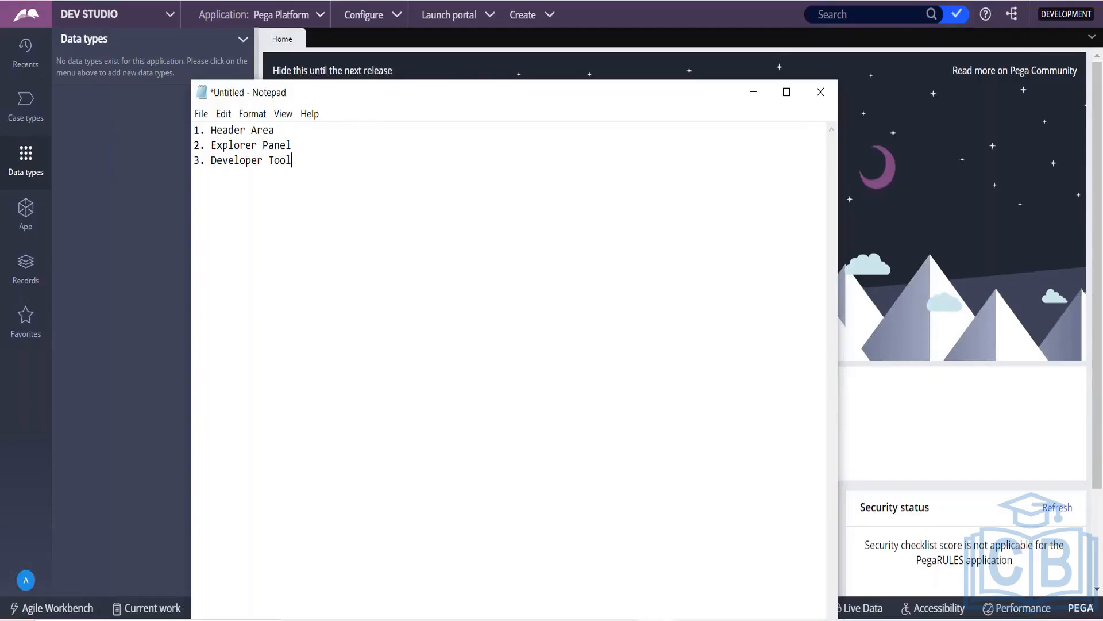
pyautogui.write('bar 4.')
pyautogui.hotkey('alt', 'Tab')
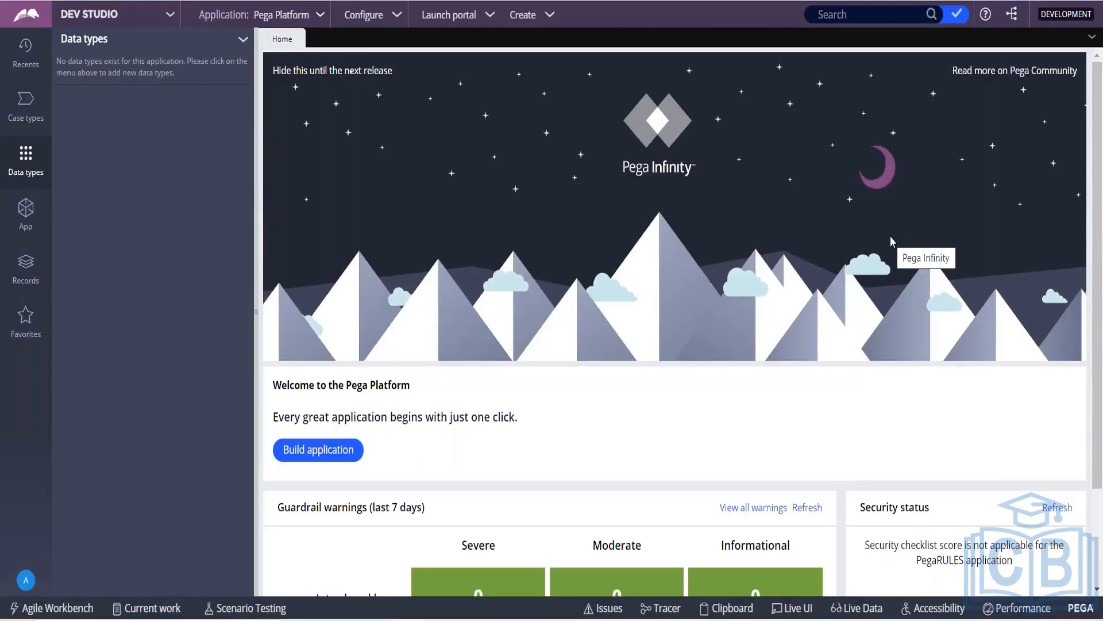
pyautogui.hotkey('alt', 'Tab')
pyautogui.write('W')
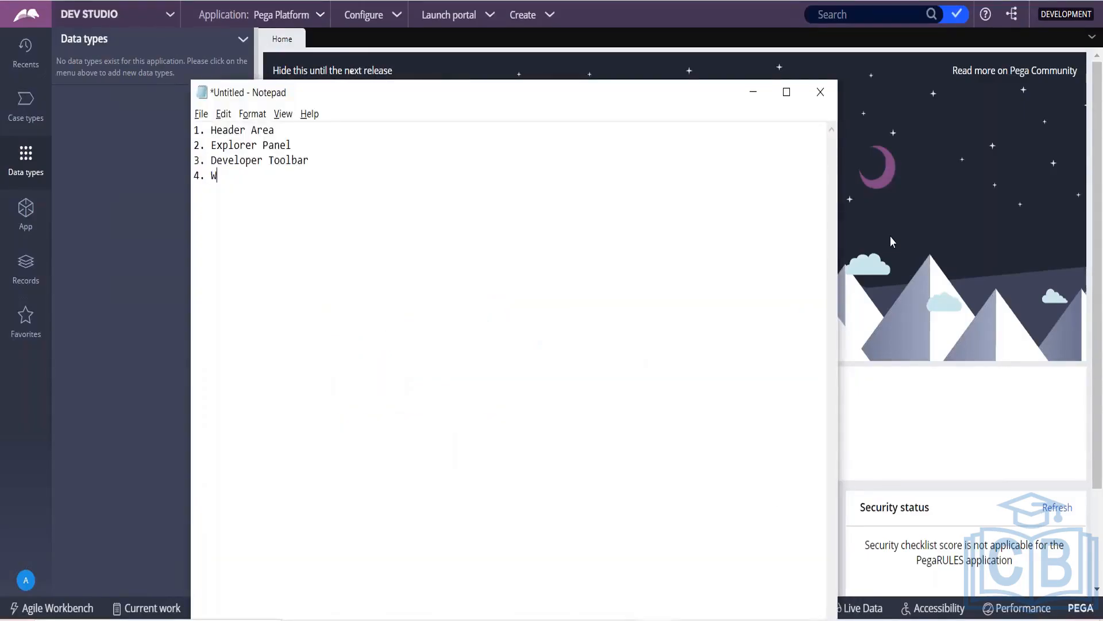
pyautogui.write('ork Area')
pyautogui.moveTo(265, 176); pyautogui.dragTo(193, 130)
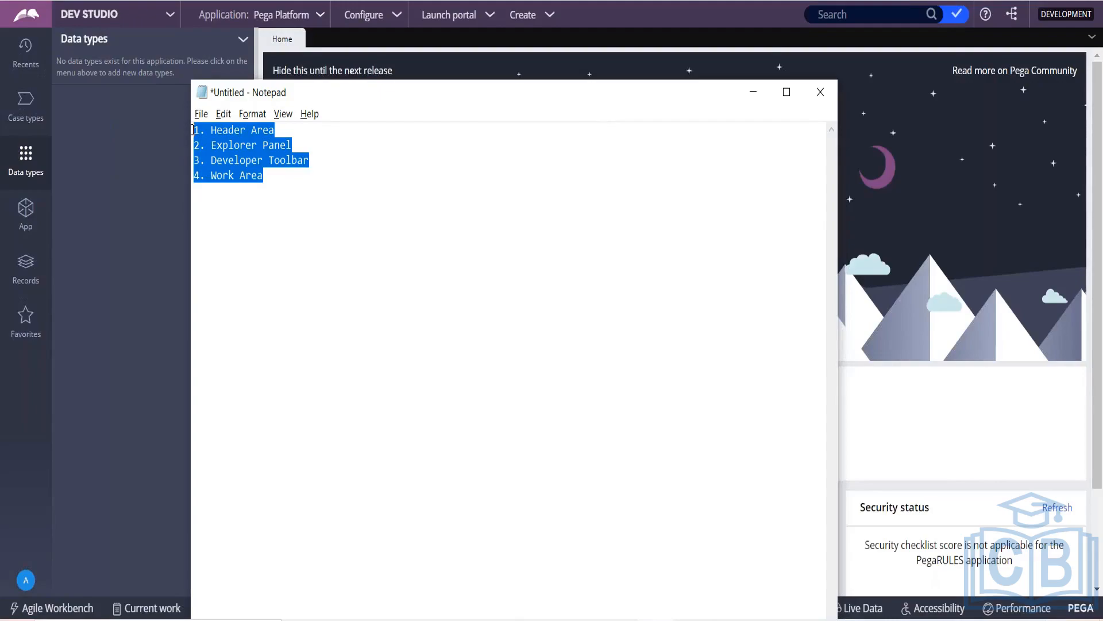
pyautogui.click(753, 92)
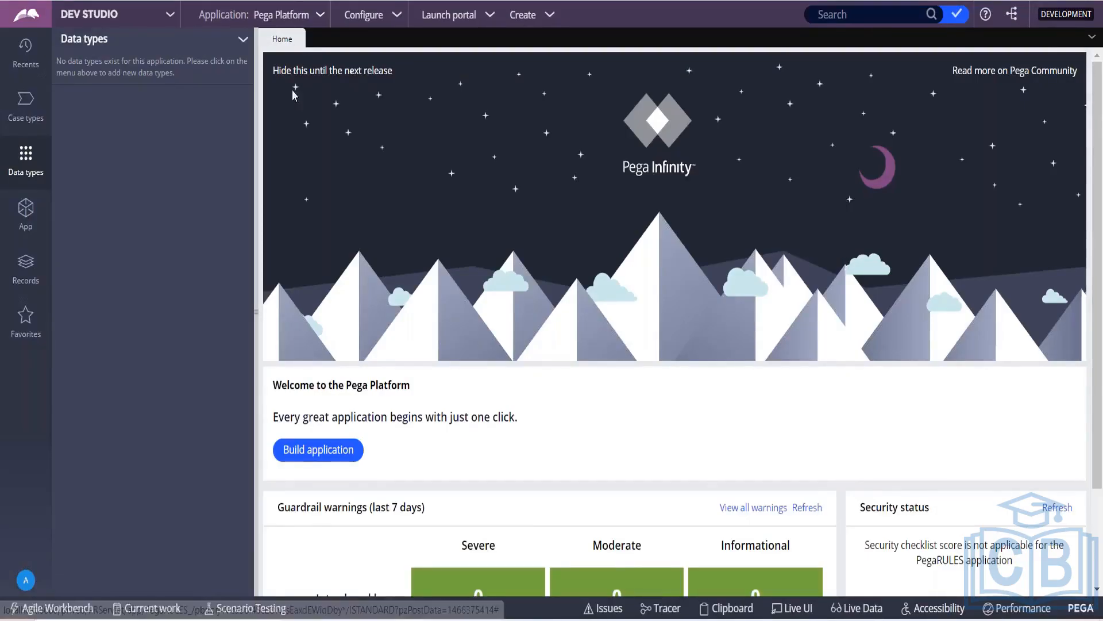
# Step: Switch to App Studio, try Start now on the update, and close the no-unlocked-rulesets warning
pyautogui.click(167, 17)
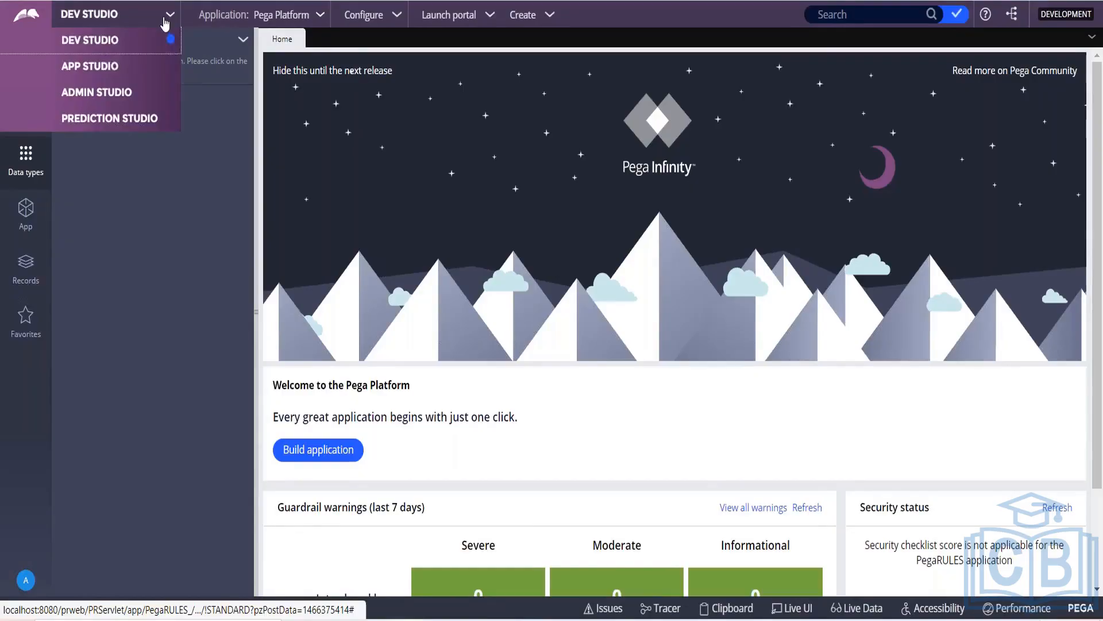
pyautogui.click(95, 70)
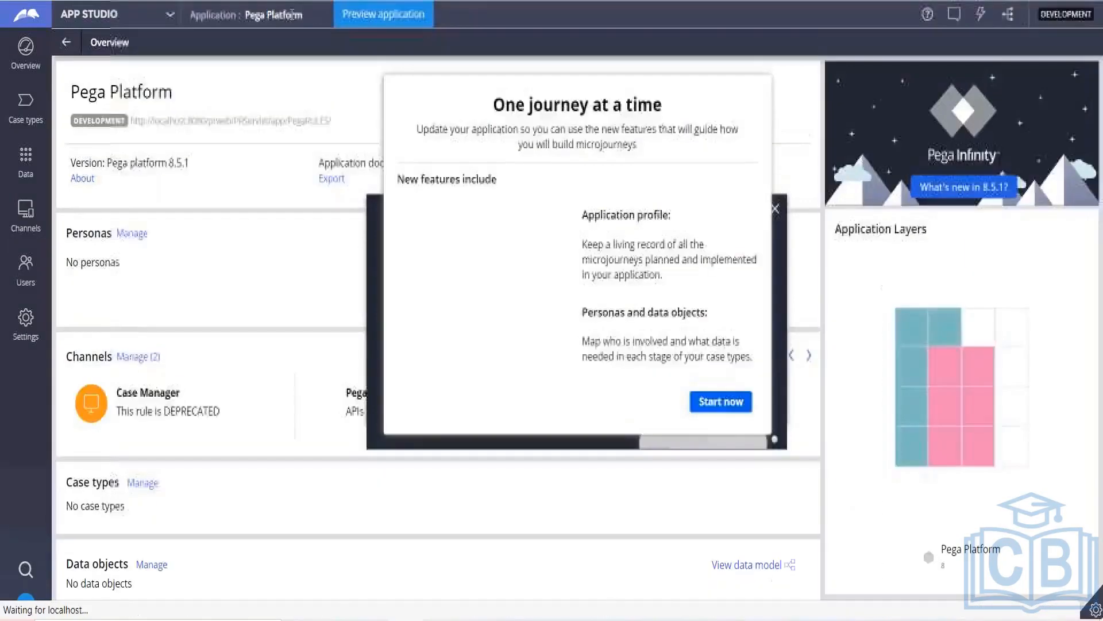
pyautogui.moveTo(245, 15); pyautogui.dragTo(297, 14)
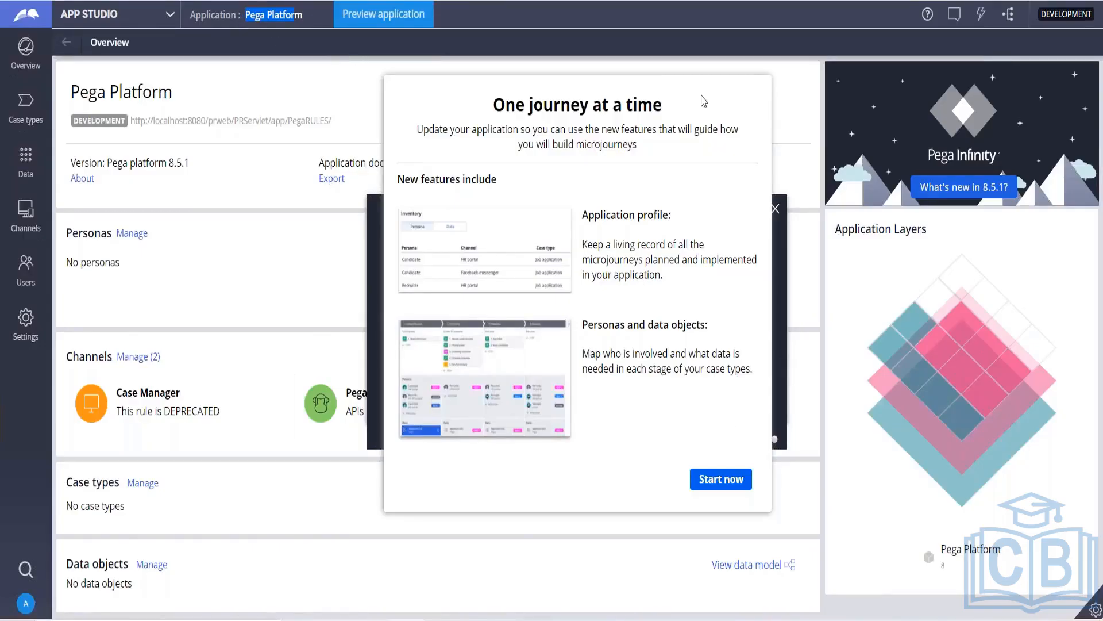
pyautogui.click(735, 482)
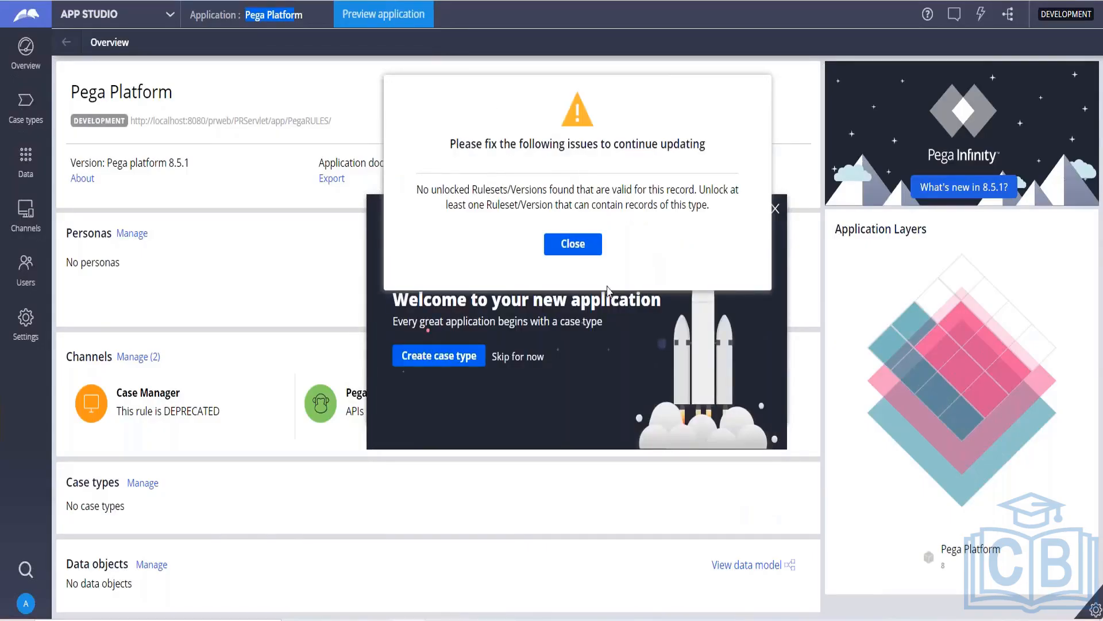
pyautogui.click(575, 244)
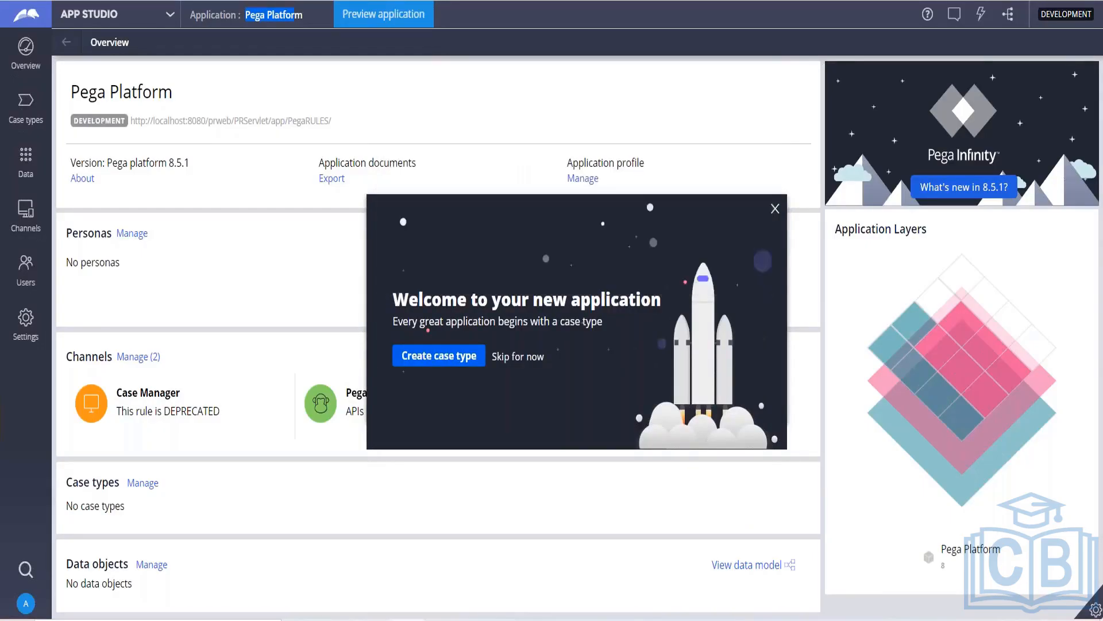
# Step: Close the 'Welcome to your new application' panel and toggle the runtime gear toolbar
pyautogui.click(776, 211)
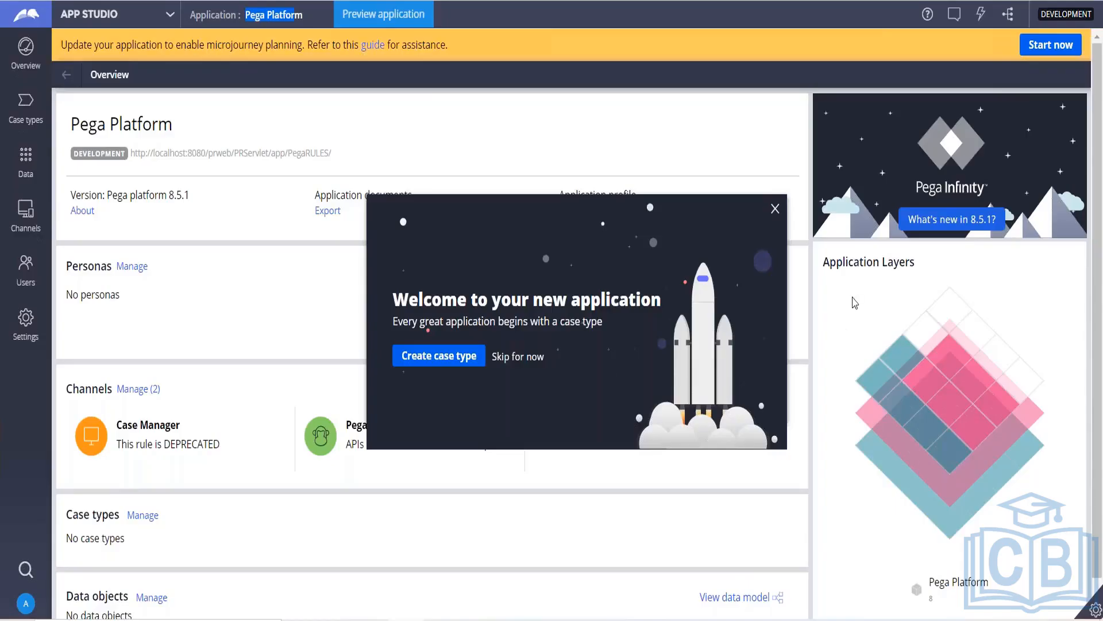
pyautogui.click(776, 210)
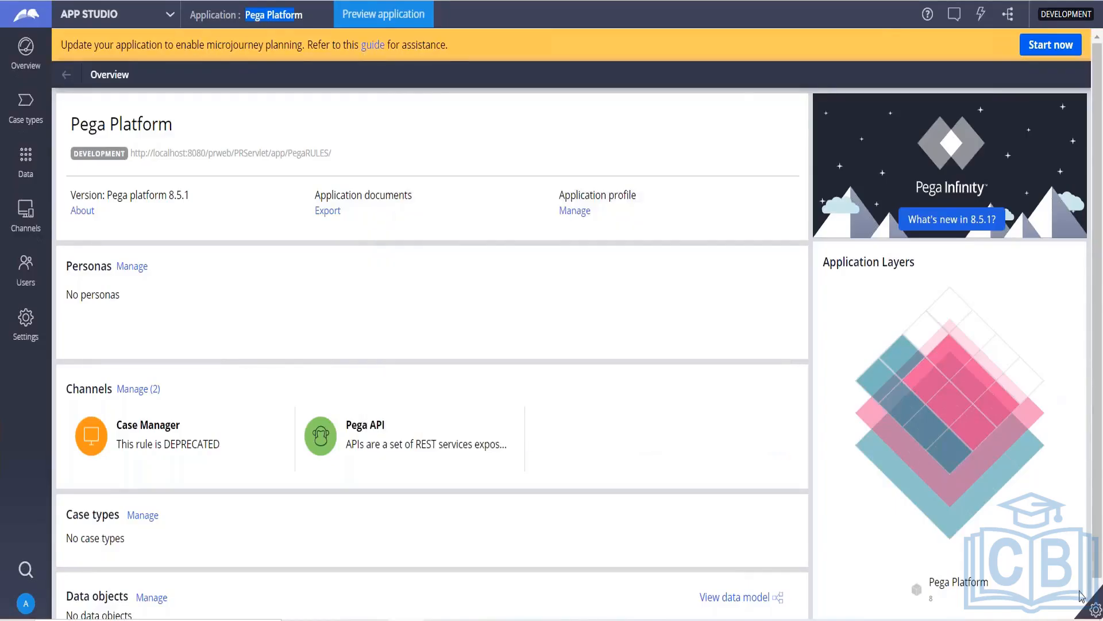
pyautogui.click(1096, 610)
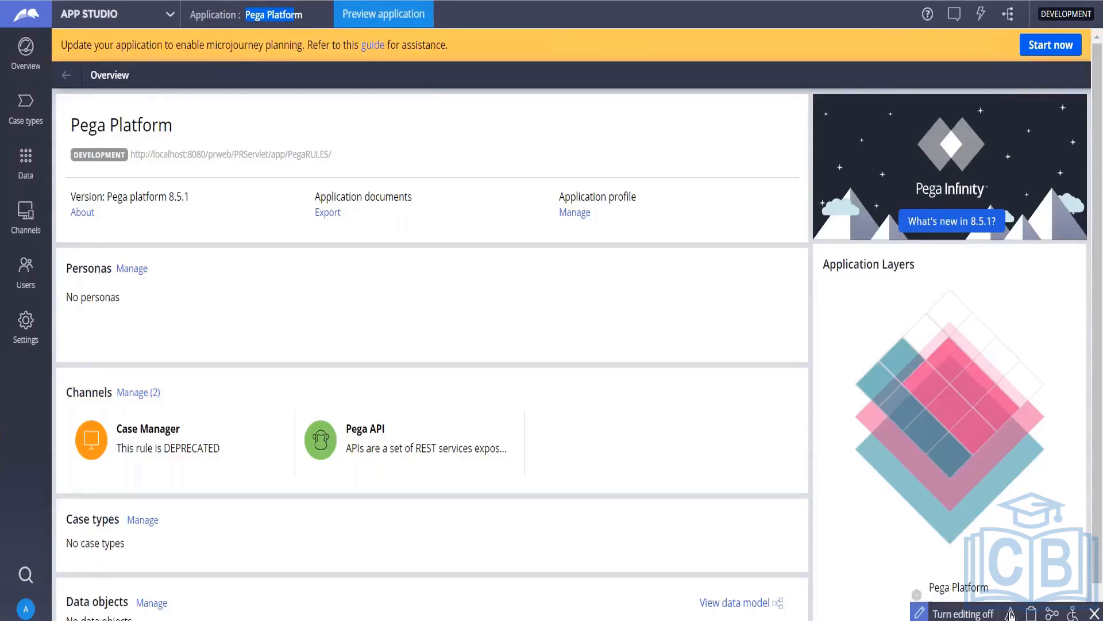
pyautogui.click(1094, 613)
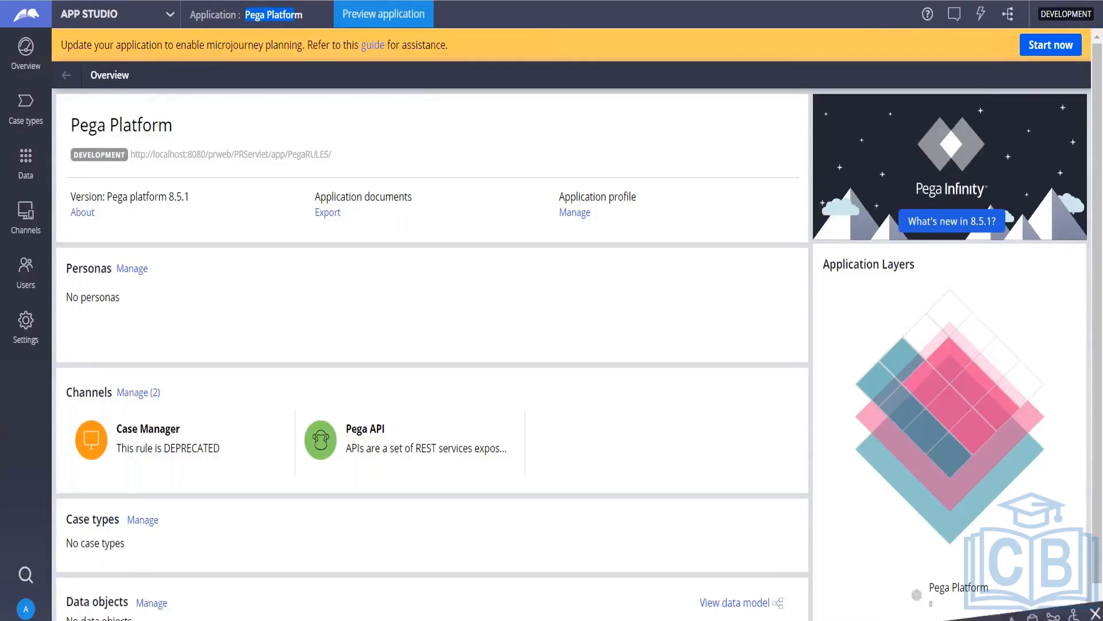
pyautogui.click(1096, 614)
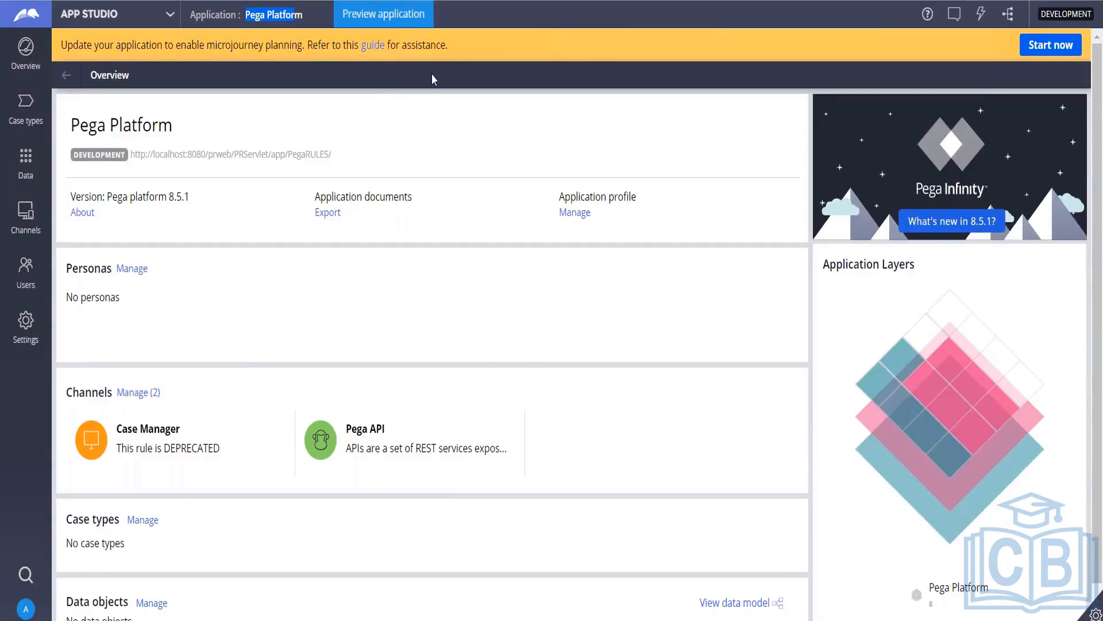
# Step: Switch to Admin Studio, view and close the Resources flyout, and expand the runtime toolbar
pyautogui.click(173, 19)
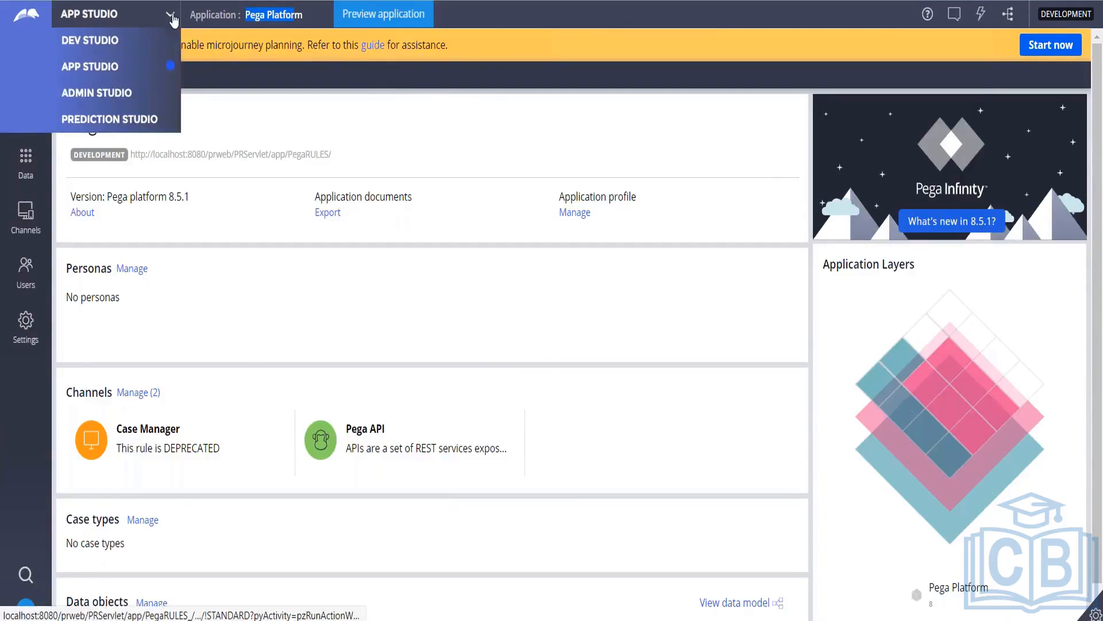
pyautogui.click(130, 96)
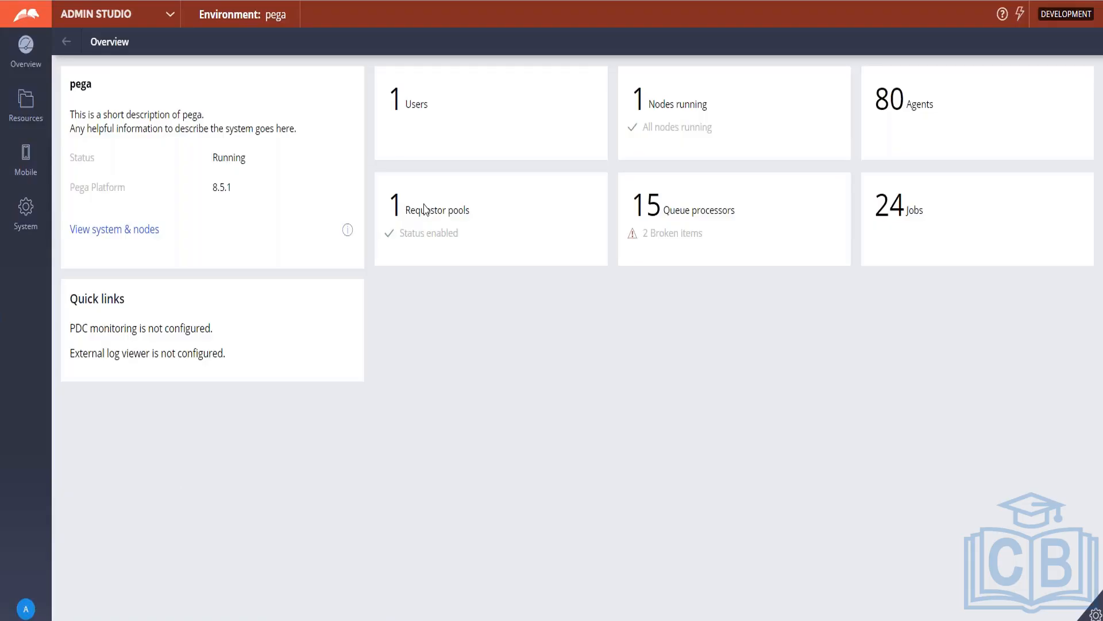
pyautogui.click(13, 104)
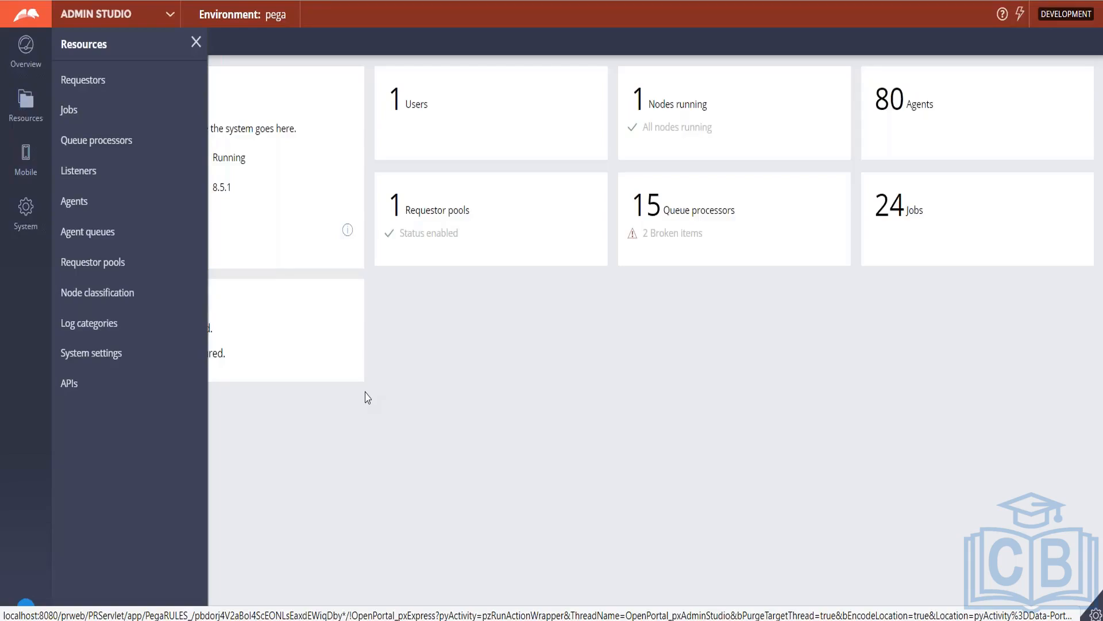
pyautogui.click(195, 42)
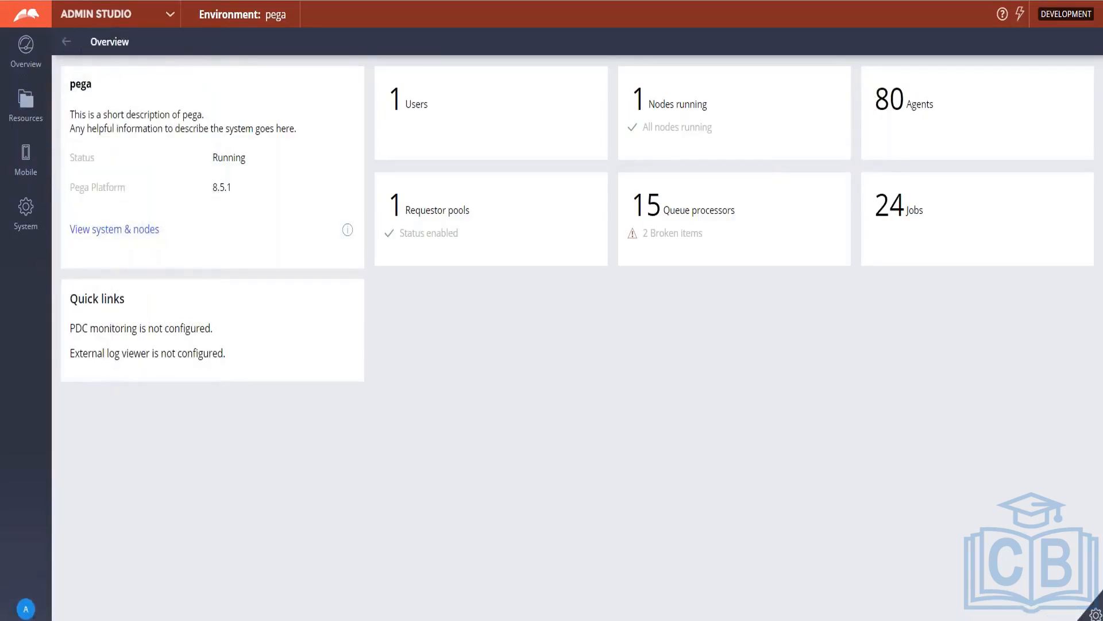
pyautogui.click(1094, 613)
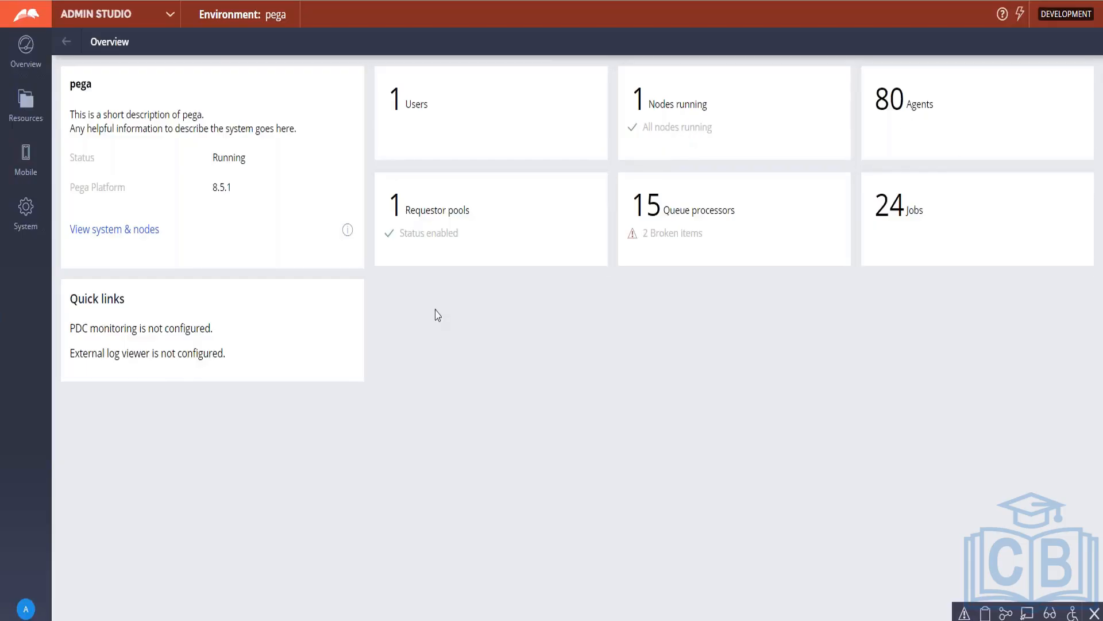
# Step: Switch to Prediction Studio and open Models from the left navigation
pyautogui.click(170, 15)
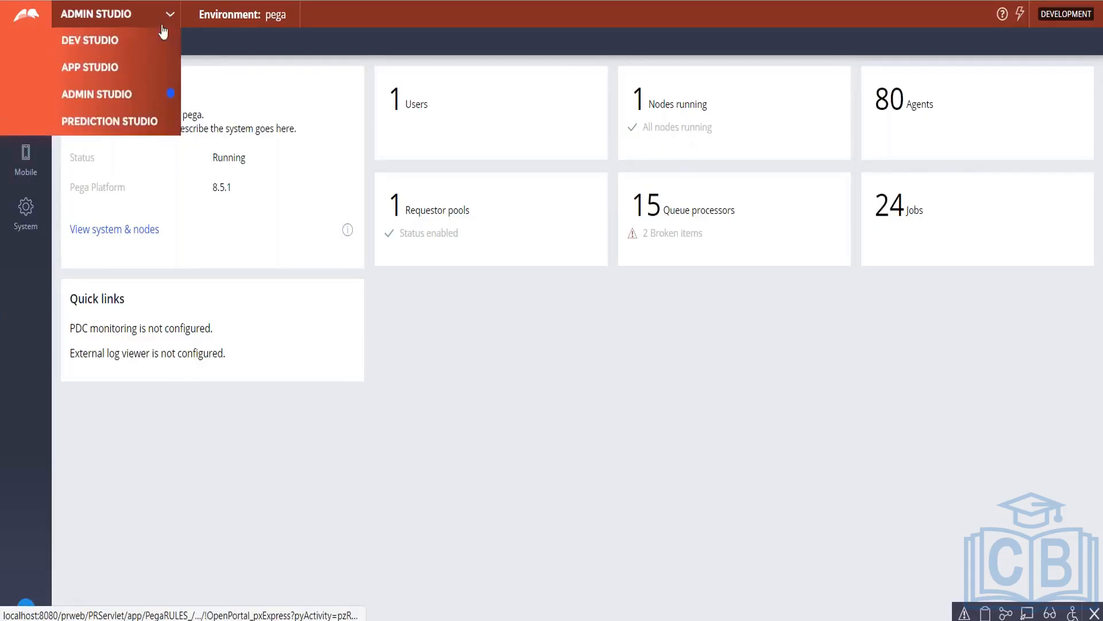
pyautogui.click(115, 122)
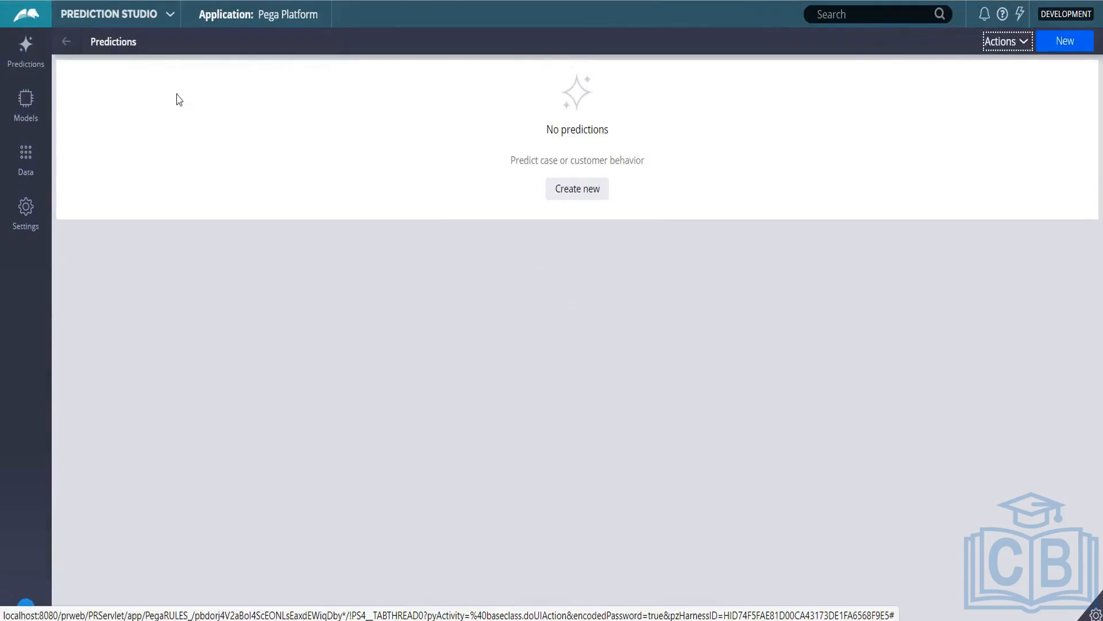
pyautogui.click(38, 108)
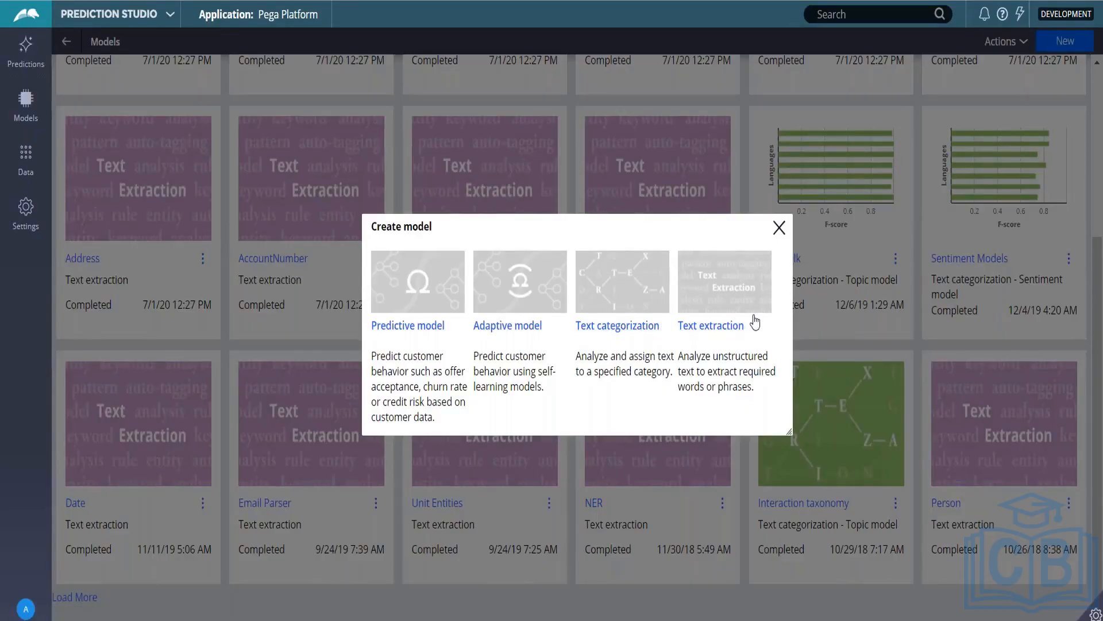
# Step: Close the Create model dialog to get back to the Models grid
pyautogui.click(779, 227)
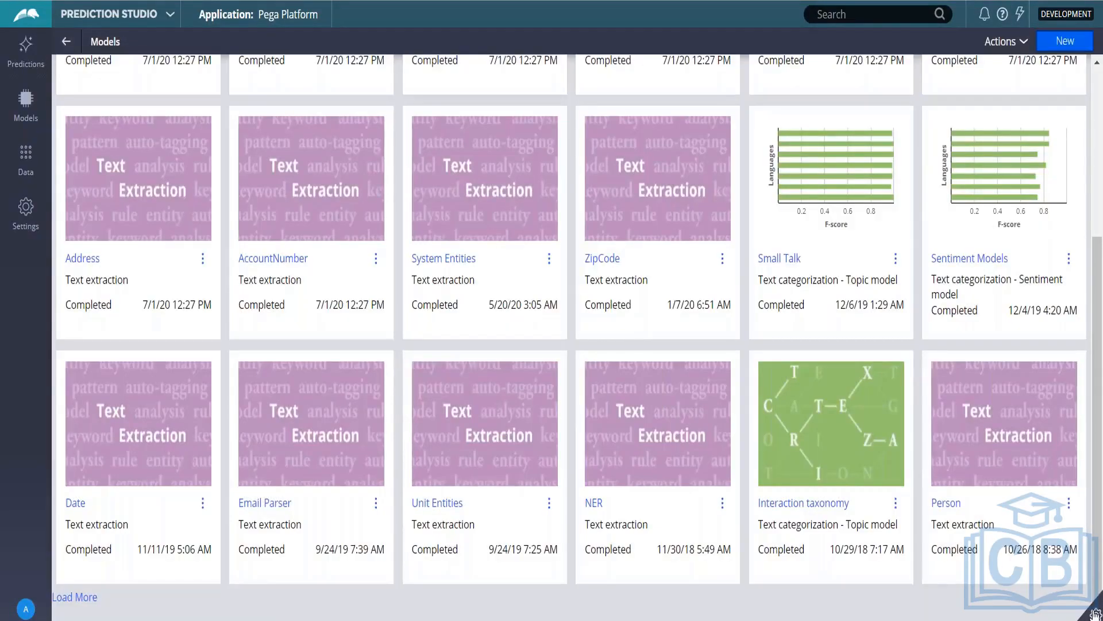
# Step: Open the studio switcher from the Prediction Studio header chevron
pyautogui.moveTo(1095, 614)
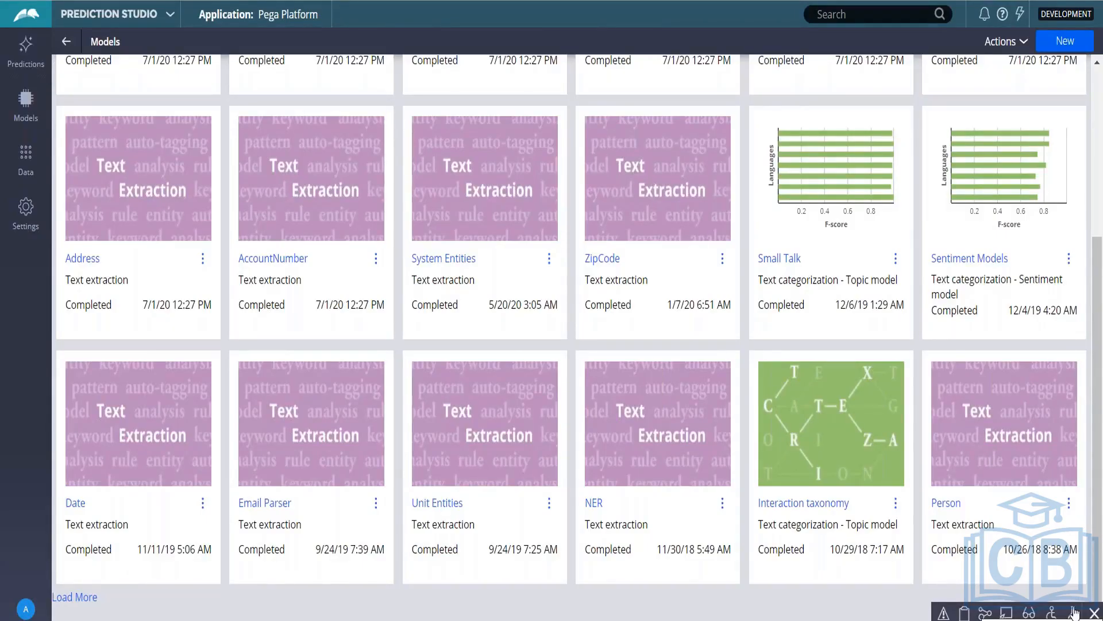
pyautogui.click(170, 18)
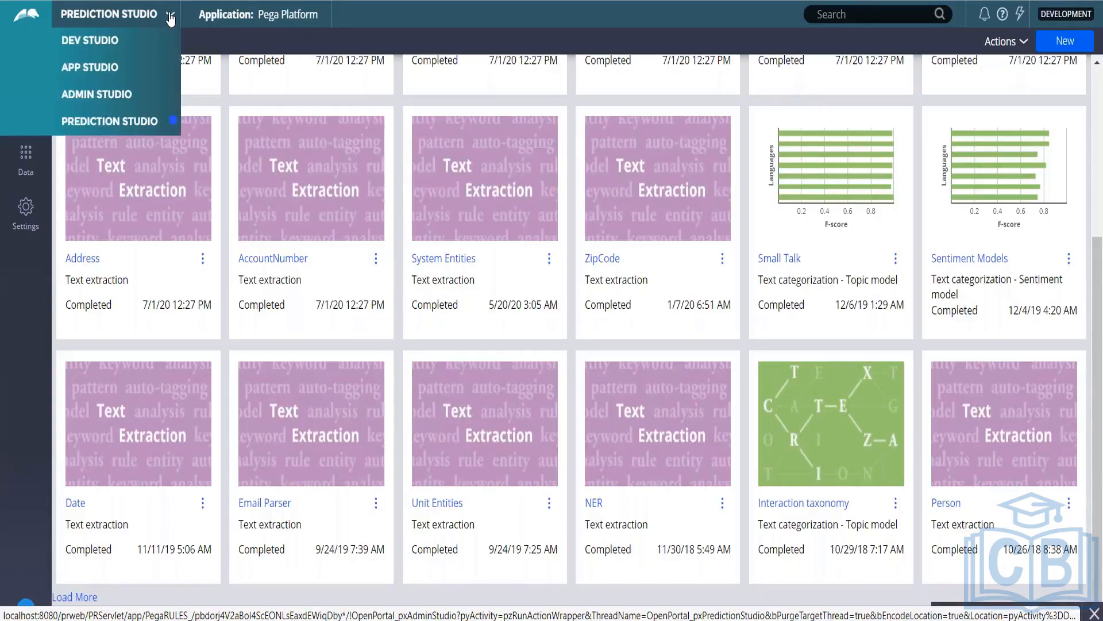
# Step: Switch from Prediction Studio to Dev Studio and wait for its Home page
pyautogui.click(91, 40)
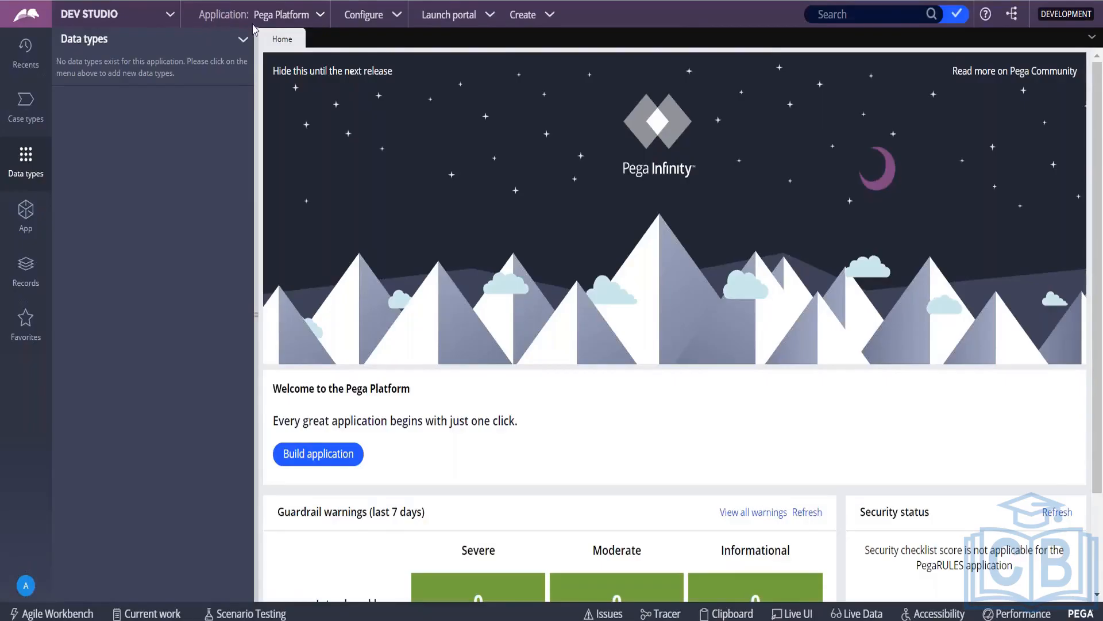
# Step: Open the Application: Pega Platform menu in the Dev Studio header
pyautogui.click(321, 16)
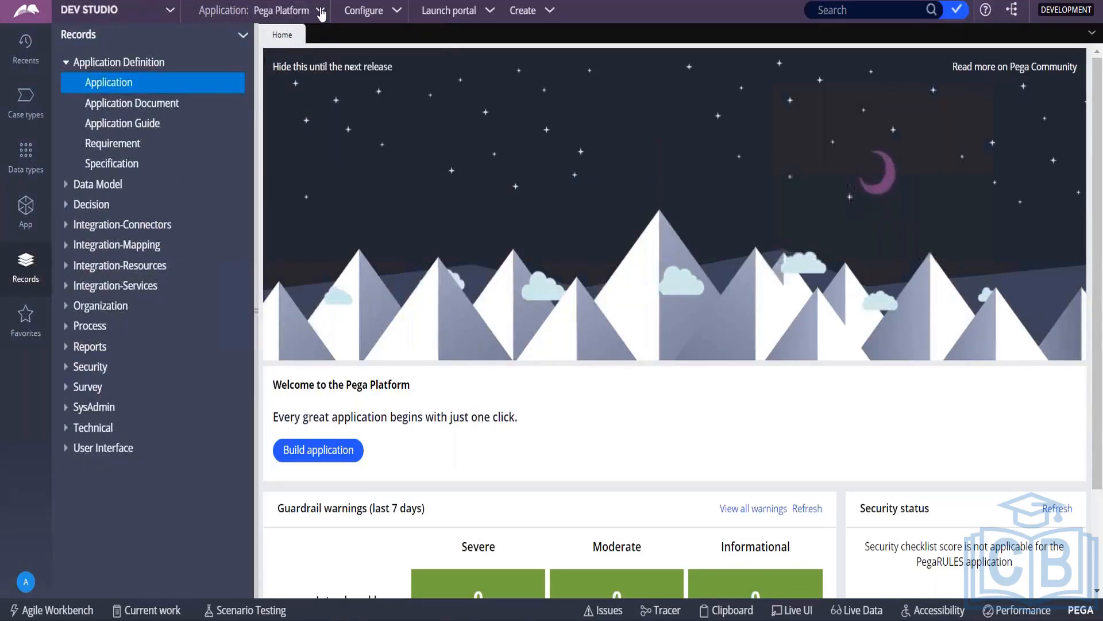
pyautogui.click(321, 11)
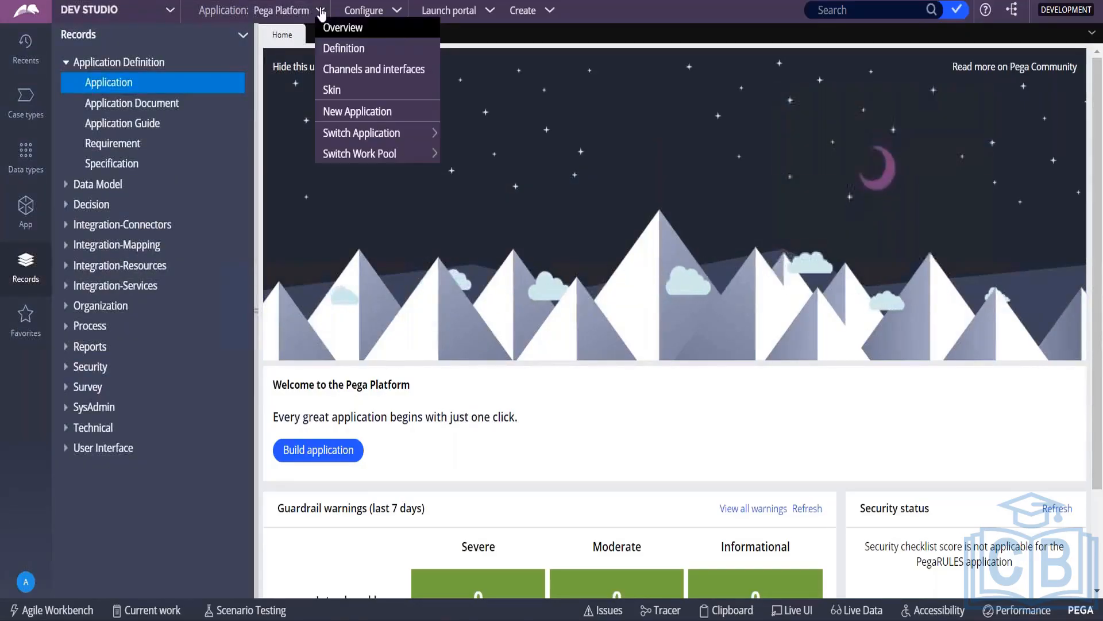
# Step: Start a new application and select the Classic application type card
pyautogui.click(336, 112)
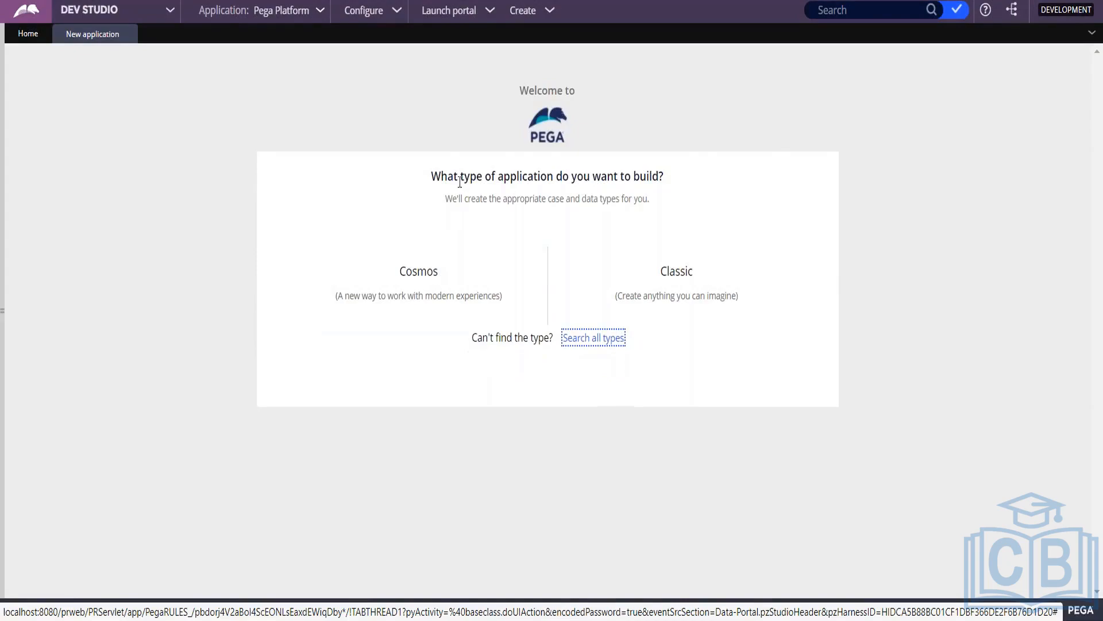
pyautogui.moveTo(433, 175); pyautogui.dragTo(726, 180)
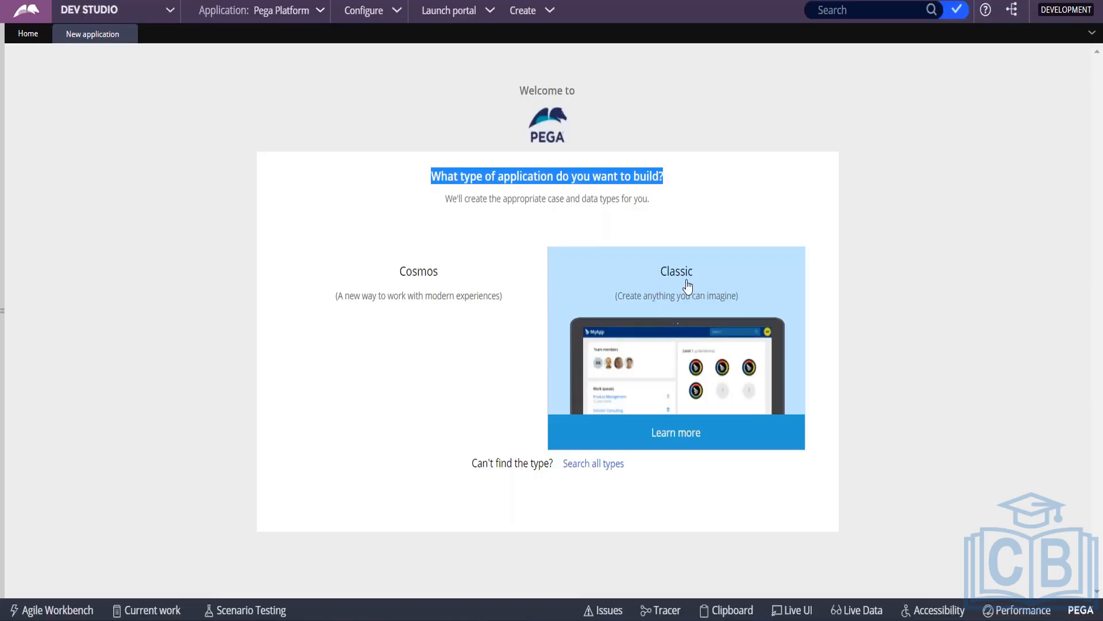
pyautogui.click(693, 290)
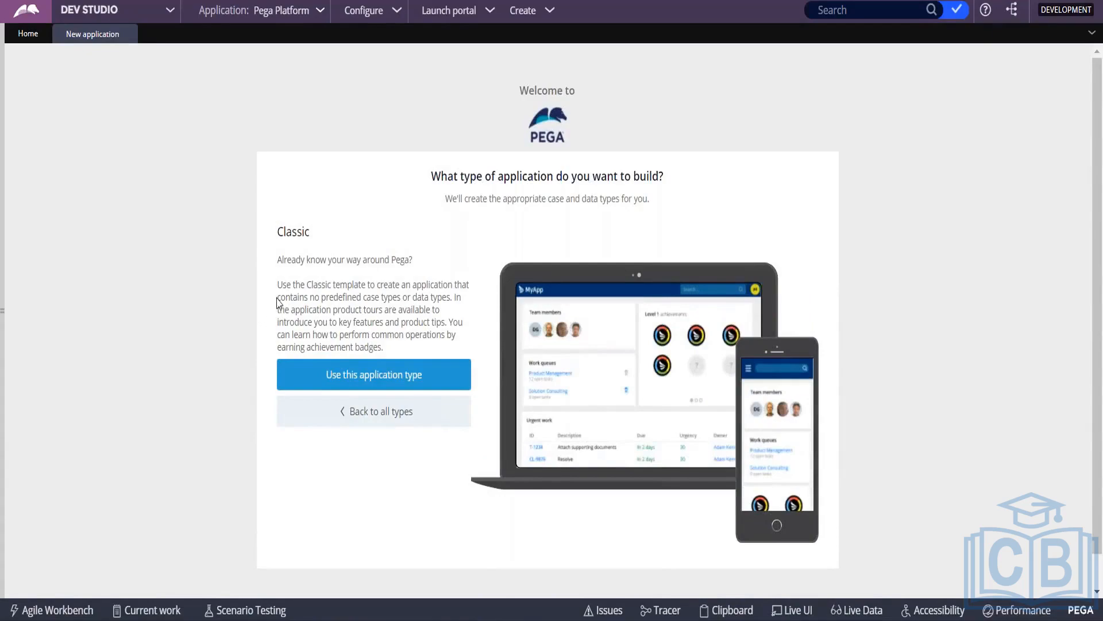
# Step: Confirm Classic as the template for the new application
pyautogui.moveTo(277, 299); pyautogui.dragTo(457, 303)
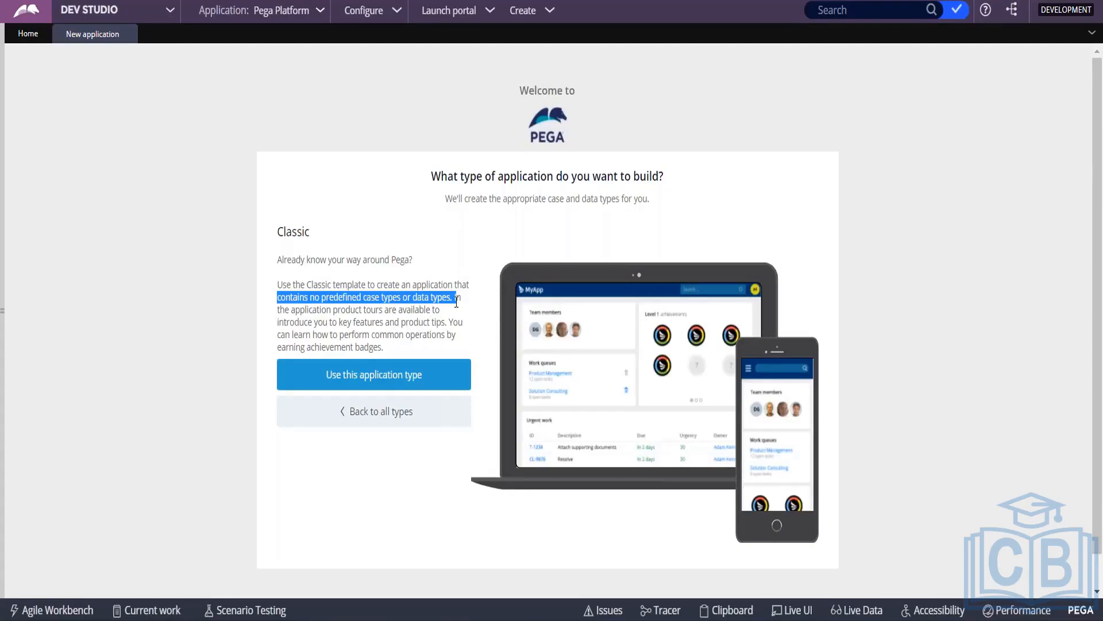
pyautogui.click(382, 388)
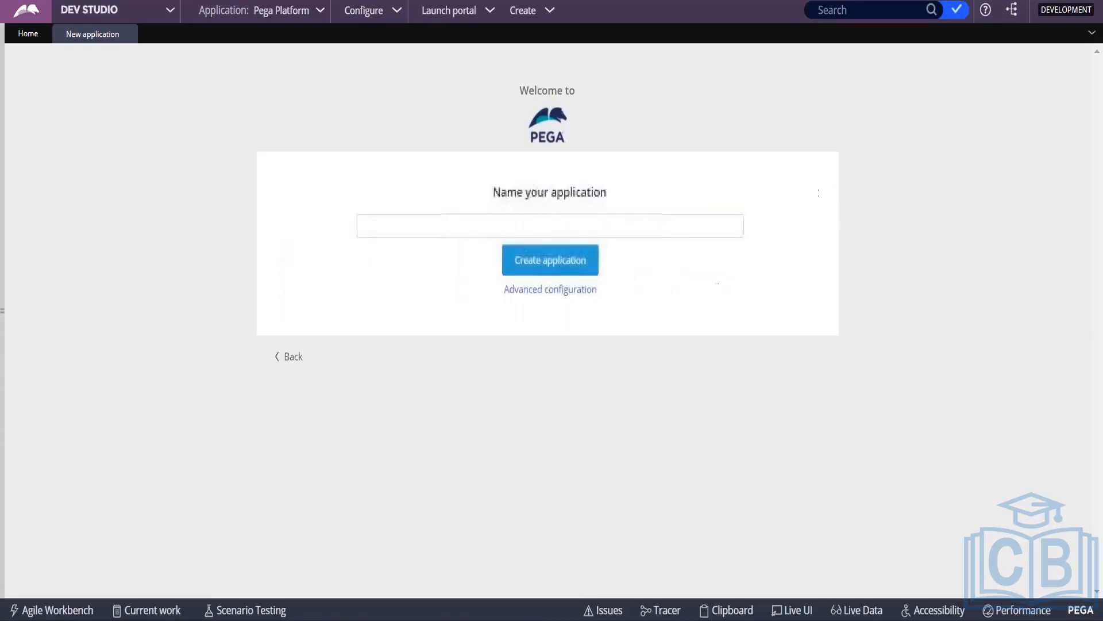
# Step: Name the application Recruitment from the 'Recruit' autofill and open Advanced configuration
pyautogui.click(409, 227)
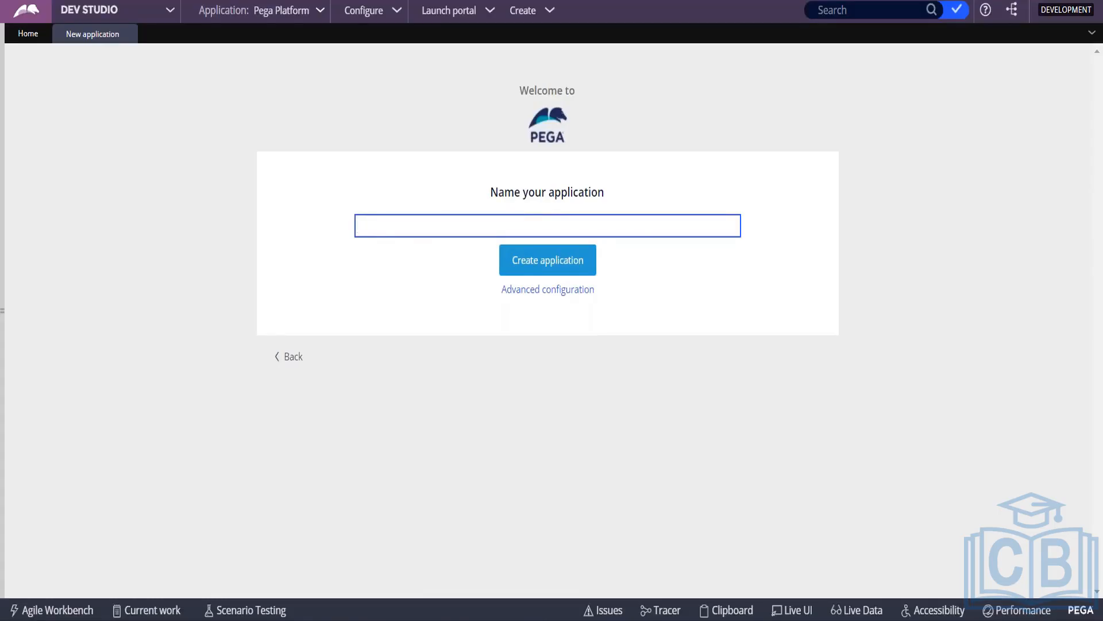
pyautogui.write('Recruit')
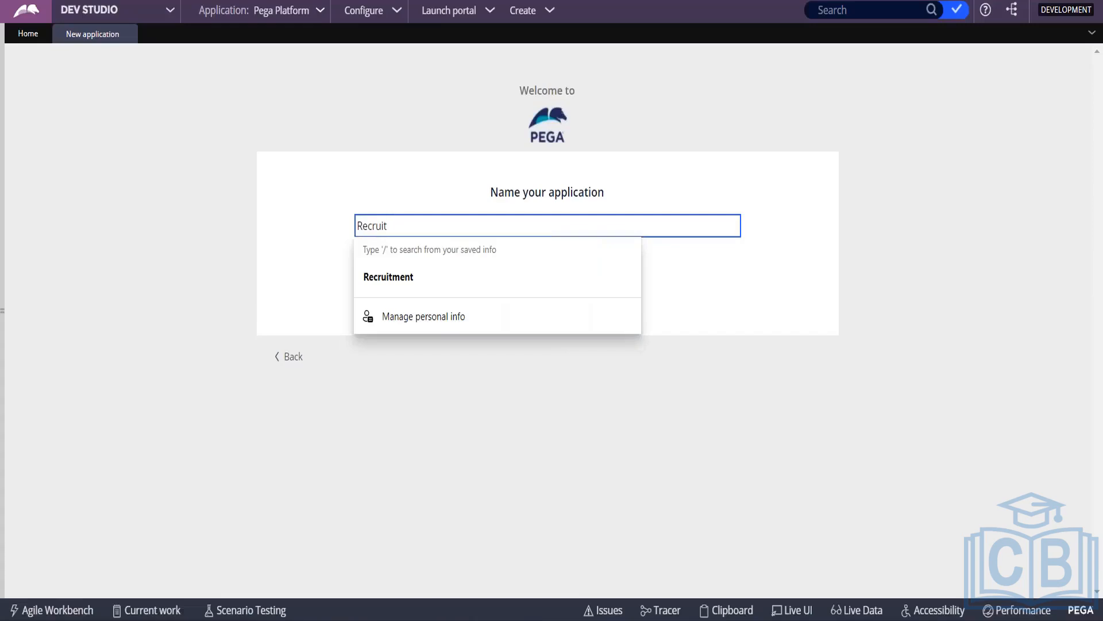
pyautogui.press('Down')
pyautogui.press('Return')
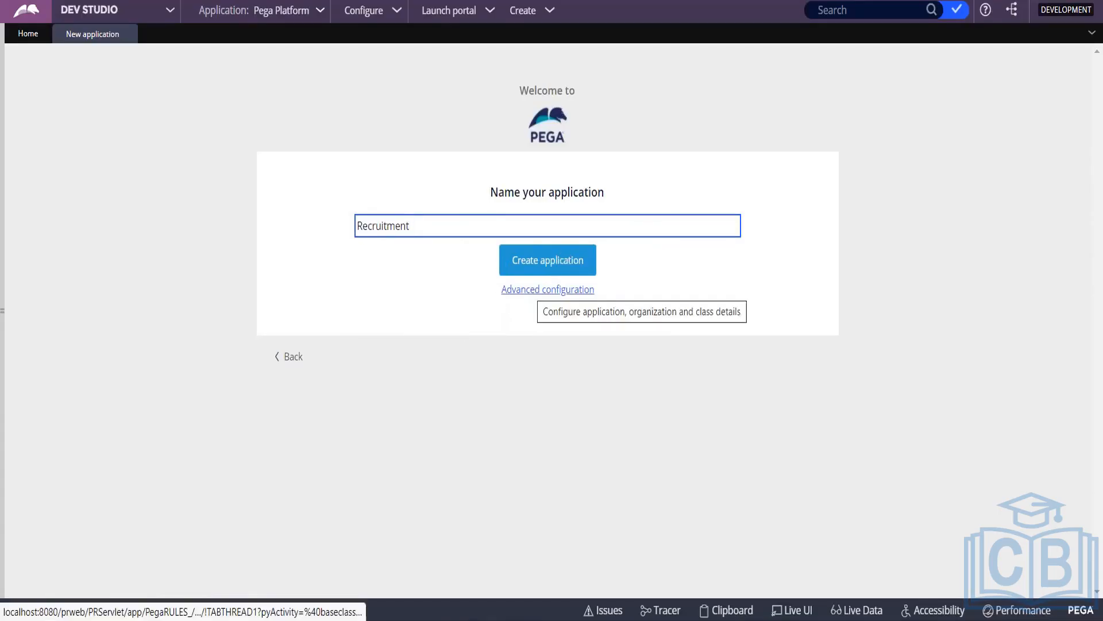
pyautogui.click(543, 289)
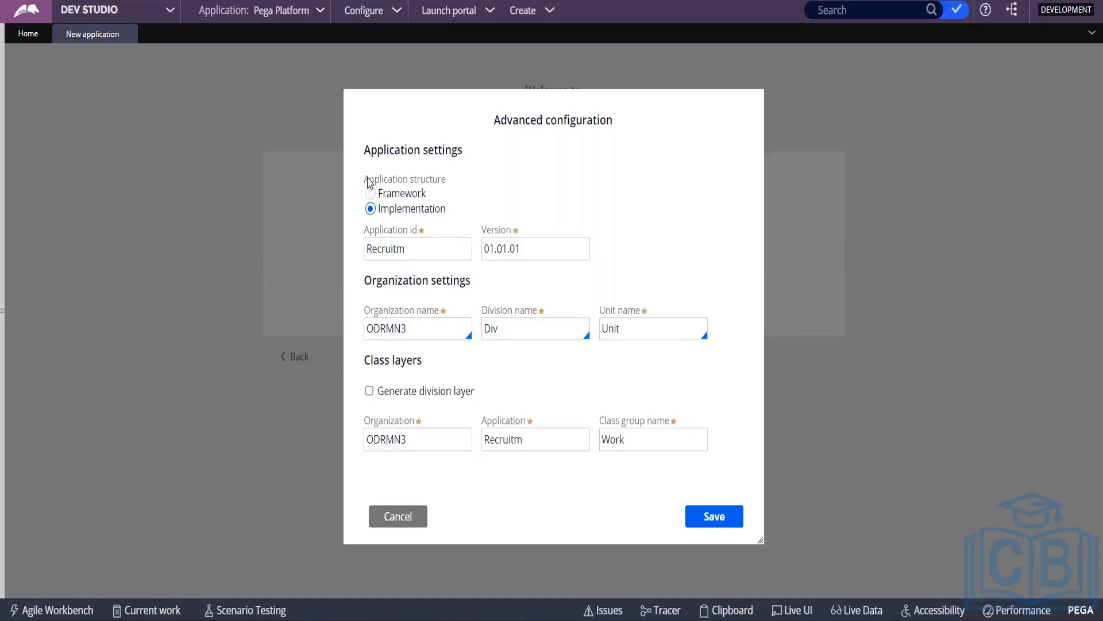
# Step: Set the application structure to Framework, giving class structure ODRMN3-FW-Recruitm-Work
pyautogui.moveTo(369, 179); pyautogui.dragTo(478, 181)
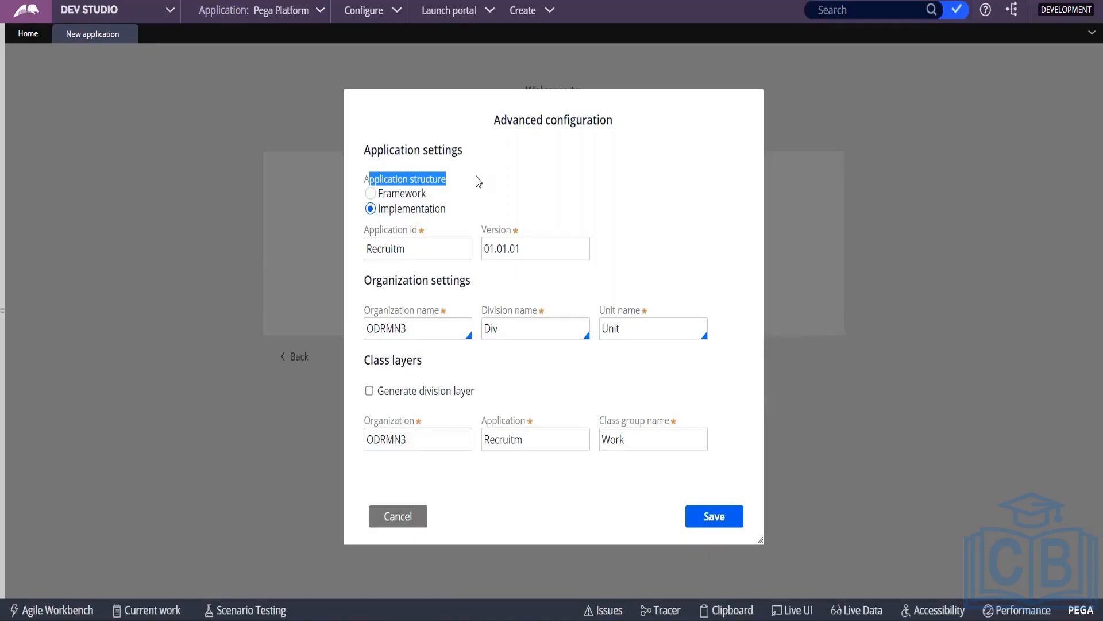
pyautogui.click(371, 193)
pyautogui.click(385, 225)
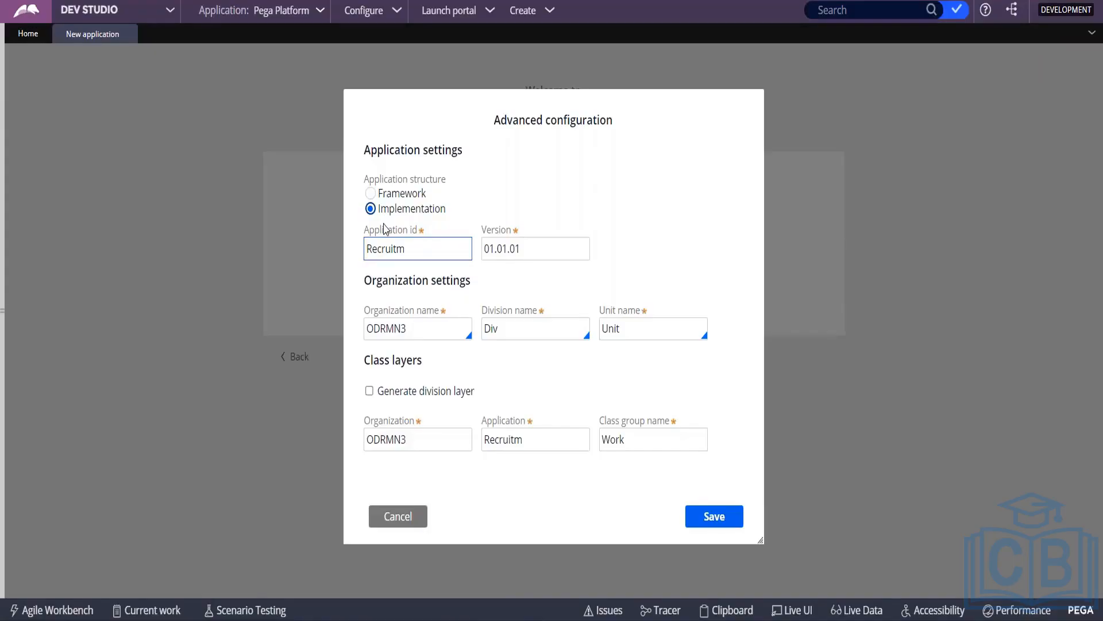
pyautogui.click(369, 190)
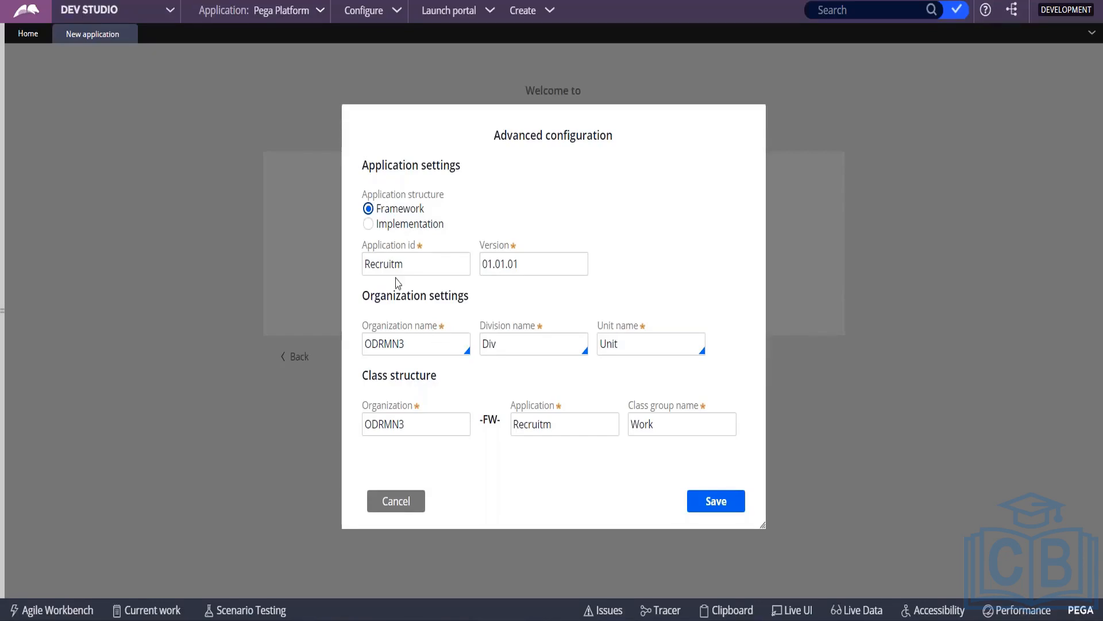
# Step: Shorten the Application id from Recruitm to Recruit, leaving version 01.01.01 unchanged
pyautogui.click(388, 255)
pyautogui.click(424, 261)
pyautogui.press('BackSpace')
pyautogui.doubleClick(416, 267)
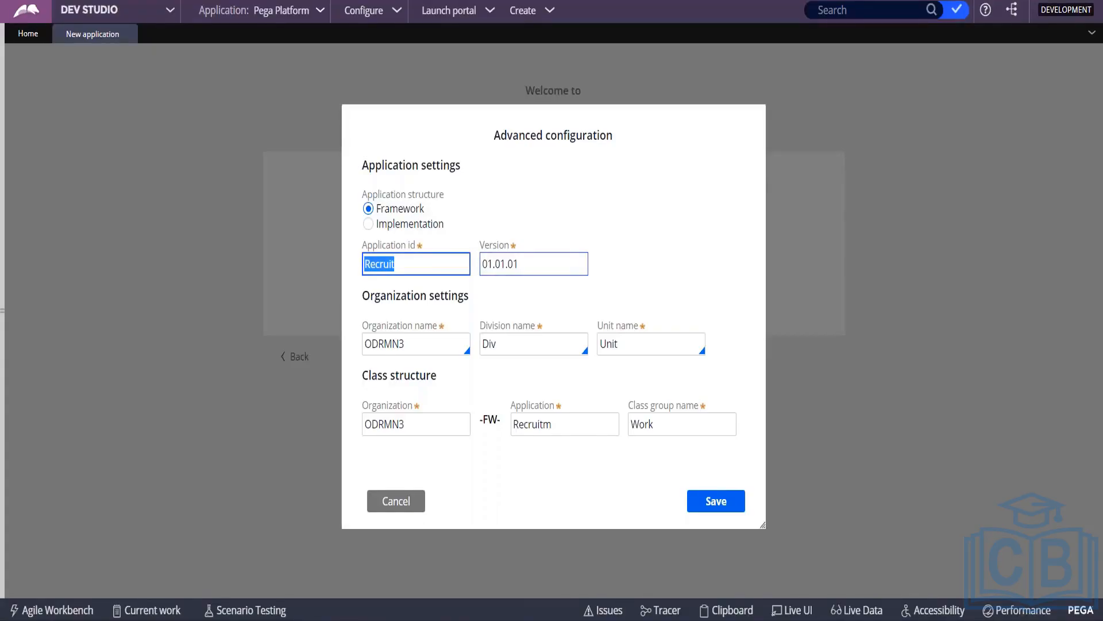
pyautogui.click(524, 263)
pyautogui.doubleClick(525, 263)
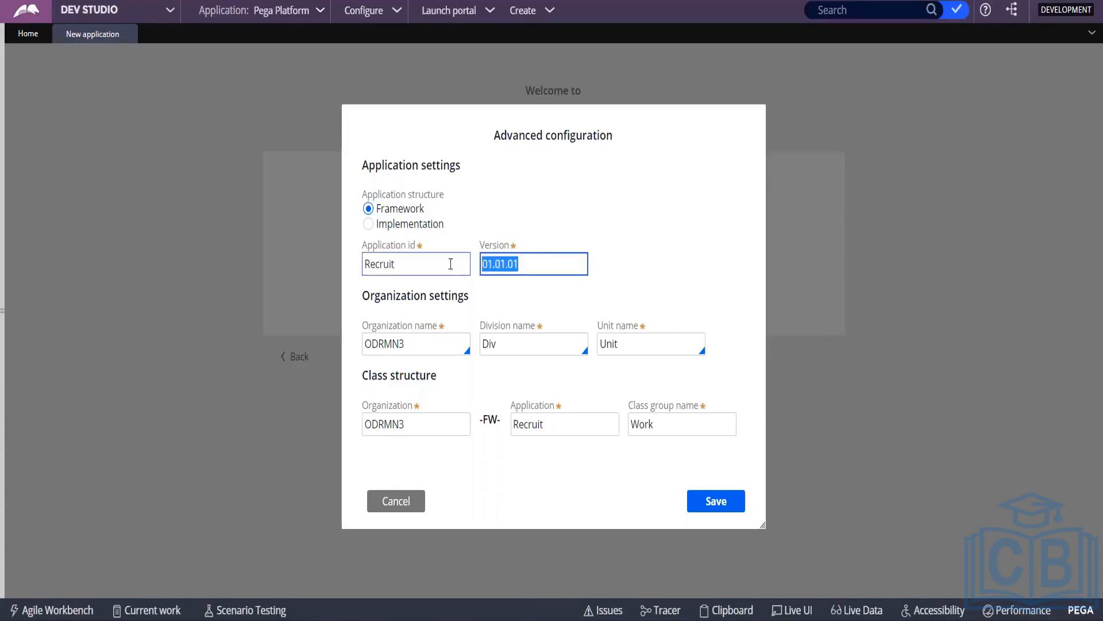
pyautogui.click(550, 266)
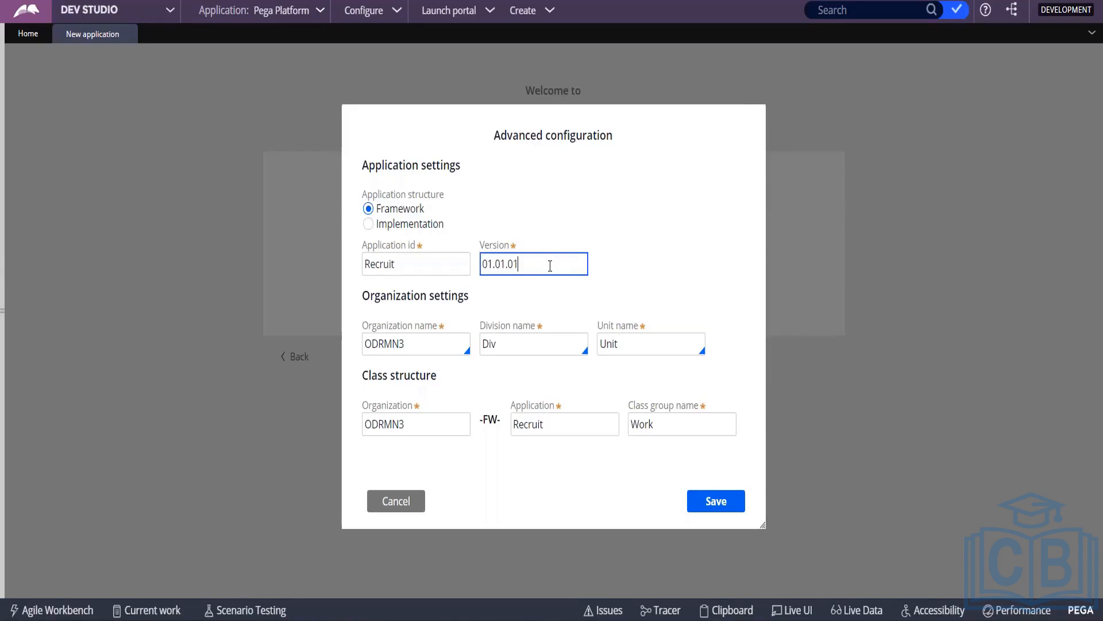
pyautogui.moveTo(550, 264); pyautogui.dragTo(507, 264)
pyautogui.click(503, 265)
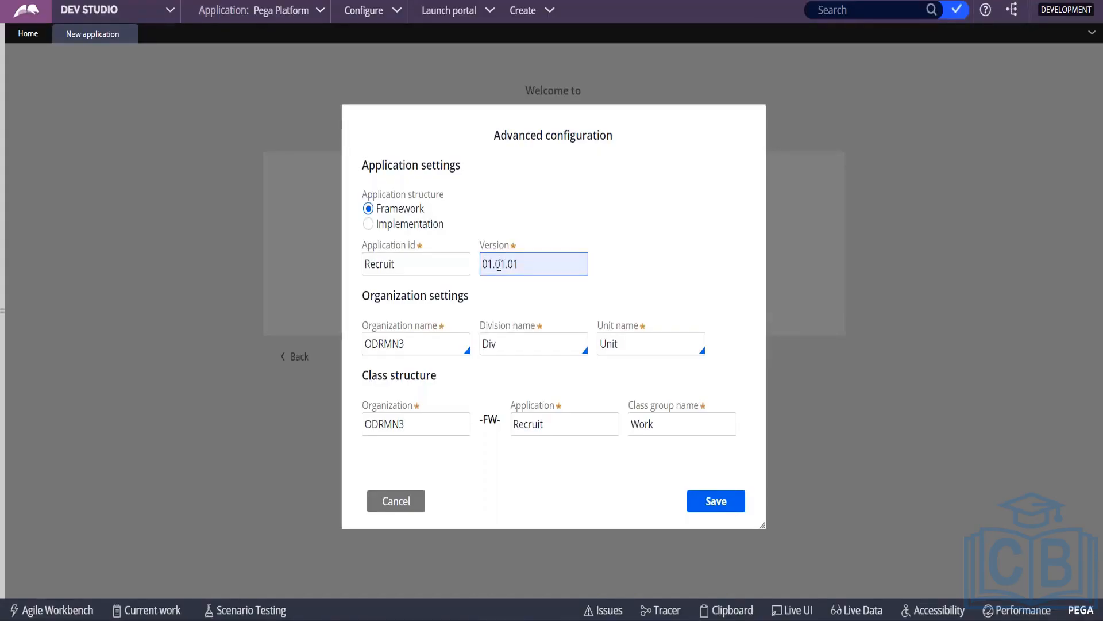
pyautogui.doubleClick(499, 263)
pyautogui.click(499, 264)
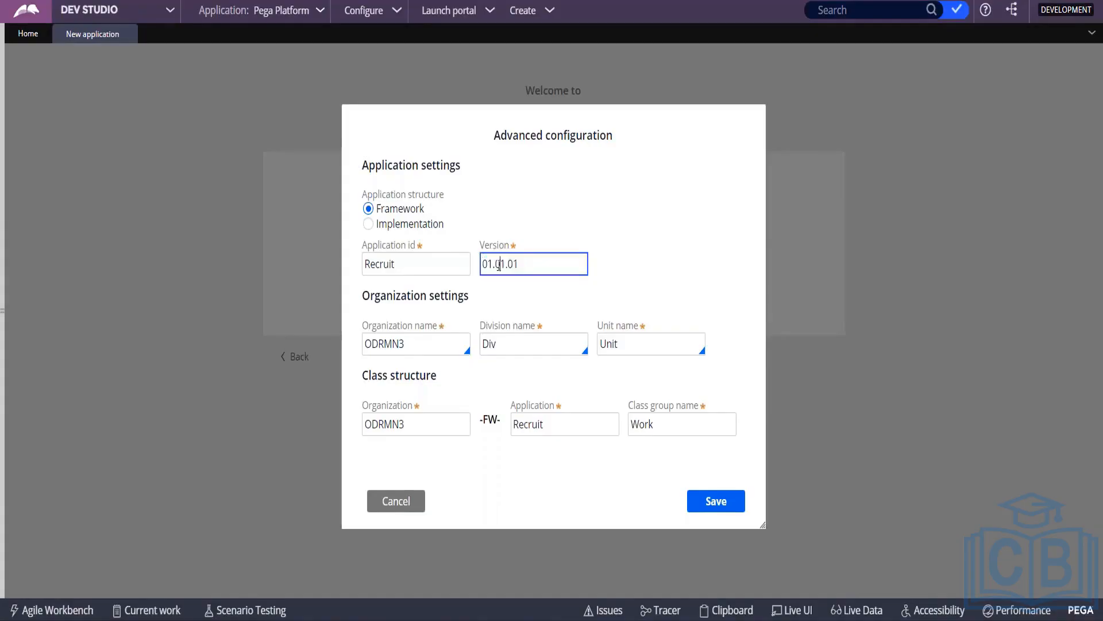
pyautogui.doubleClick(498, 264)
pyautogui.moveTo(483, 262); pyautogui.dragTo(492, 262)
pyautogui.click(492, 262)
pyautogui.moveTo(519, 260); pyautogui.dragTo(493, 265)
pyautogui.click(493, 264)
pyautogui.click(498, 265)
# Step: Replace organization name ODRMN3 with XYZ and empty the default Div division name
pyautogui.click(412, 347)
pyautogui.press('BackSpace')
pyautogui.press('BackSpace')
pyautogui.press('BackSpace')
pyautogui.press('BackSpace')
pyautogui.press('BackSpace')
pyautogui.press('BackSpace')
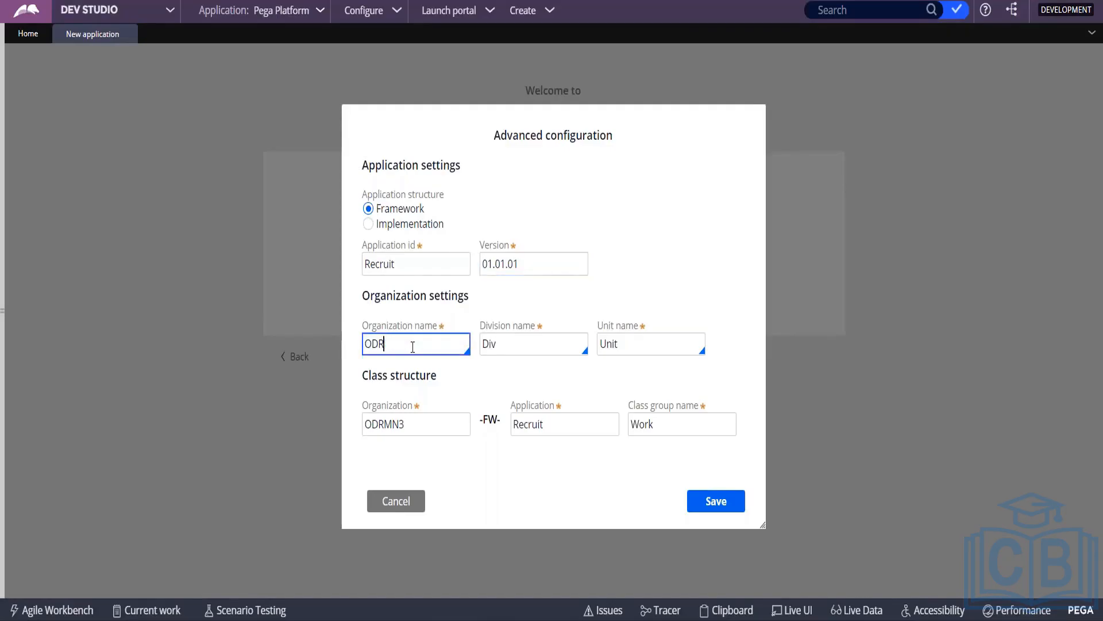
pyautogui.write('XYZ')
pyautogui.press('Tab')
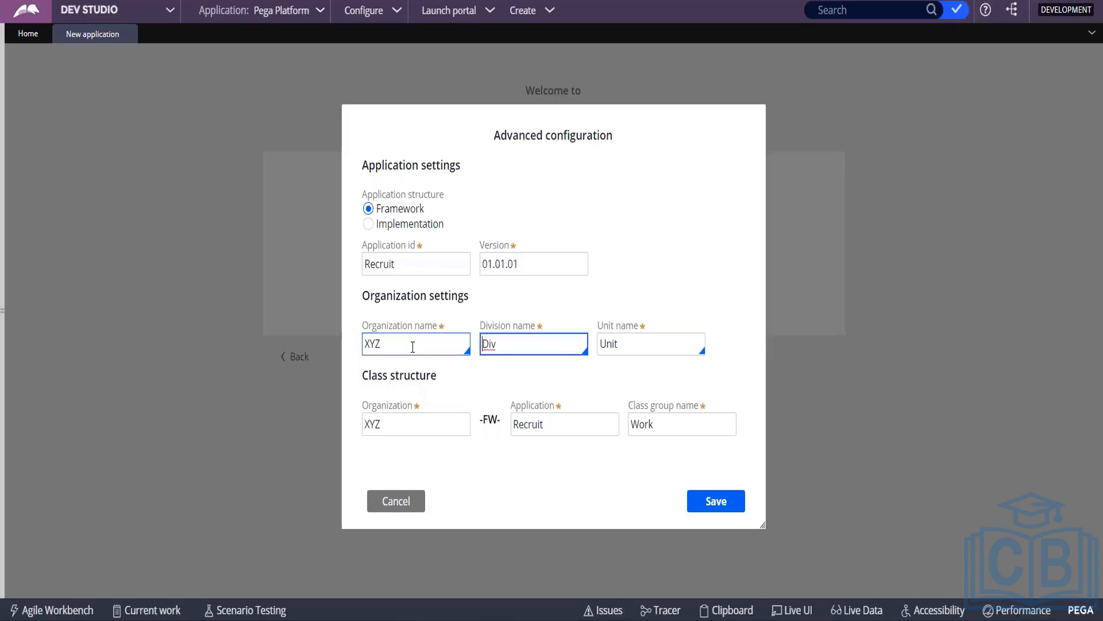
pyautogui.press('BackSpace')
pyautogui.press('BackSpace')
pyautogui.press('BackSpace')
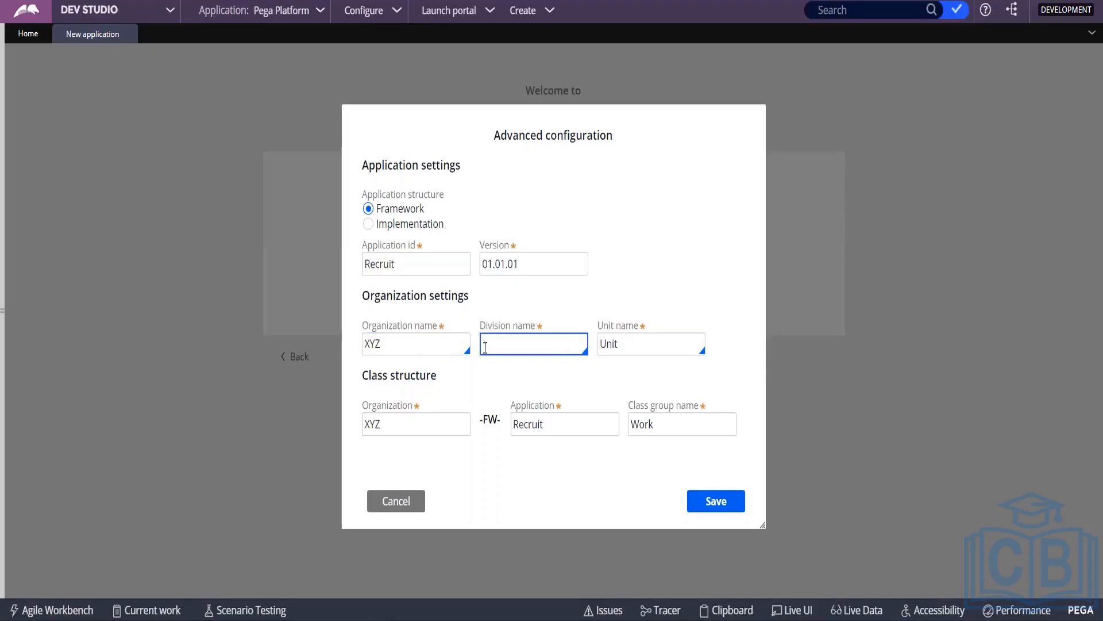
pyautogui.click(614, 330)
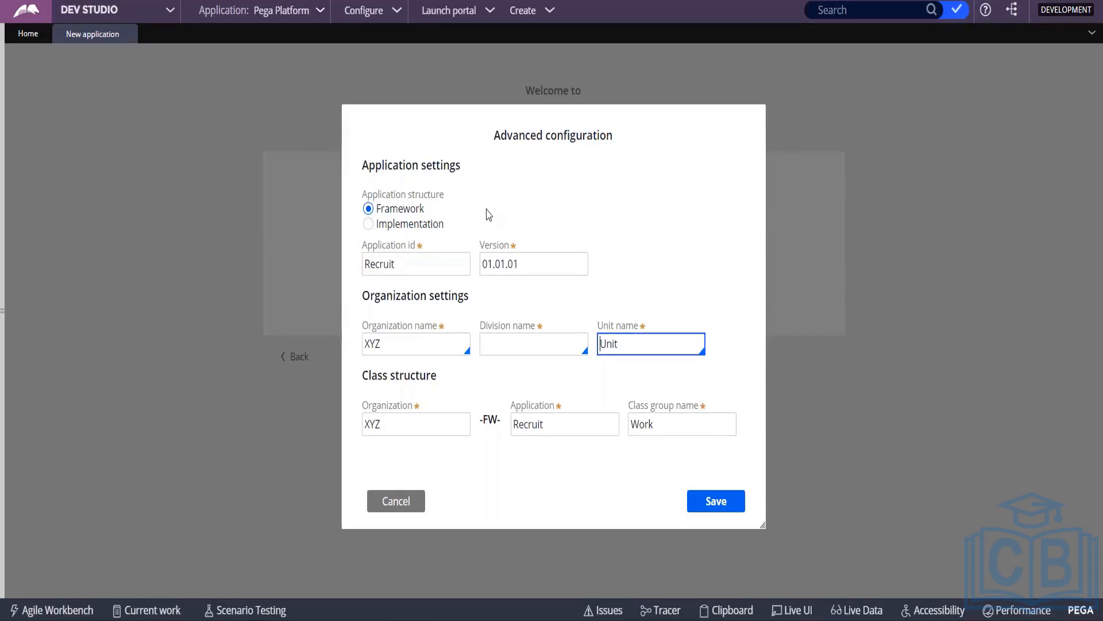
# Step: Enter HR as the division name and Rec as the unit name
pyautogui.click(512, 347)
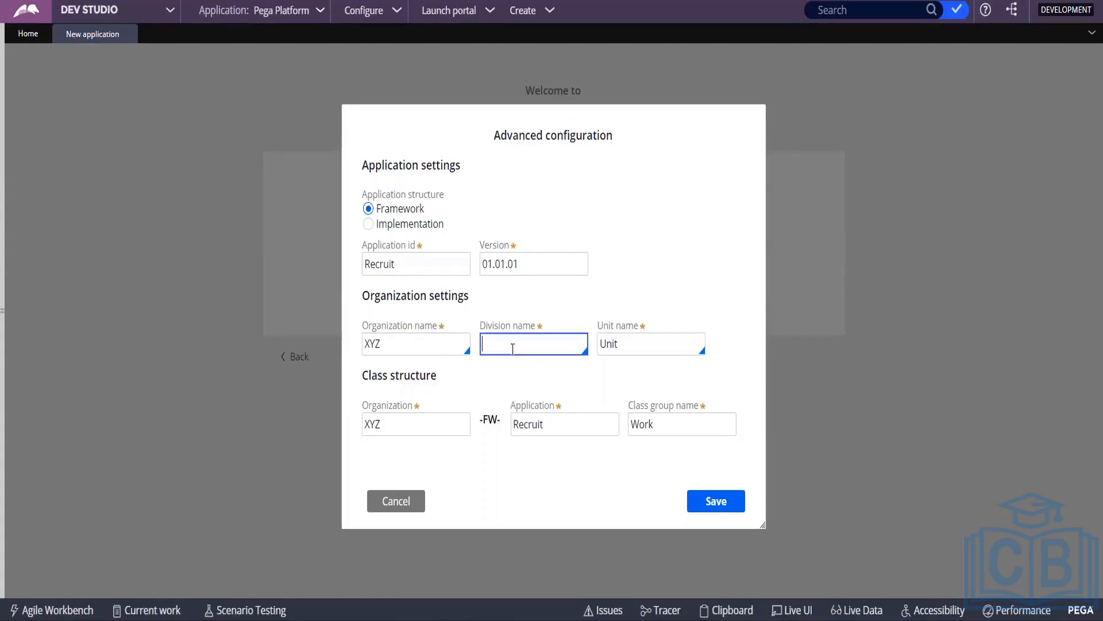
pyautogui.write('HR')
pyautogui.press('Tab')
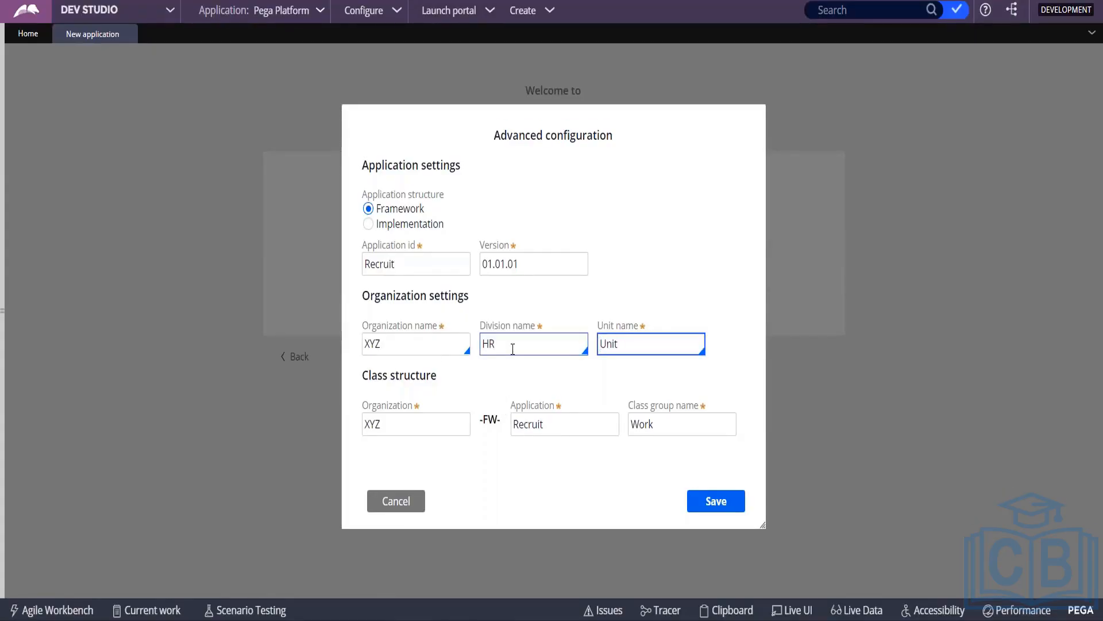
pyautogui.press('Delete')
pyautogui.press('Delete')
pyautogui.press('Delete')
pyautogui.write('Rec')
# Step: Clear the HR division name and the Rec unit name
pyautogui.click(513, 348)
pyautogui.press('BackSpace')
pyautogui.press('BackSpace')
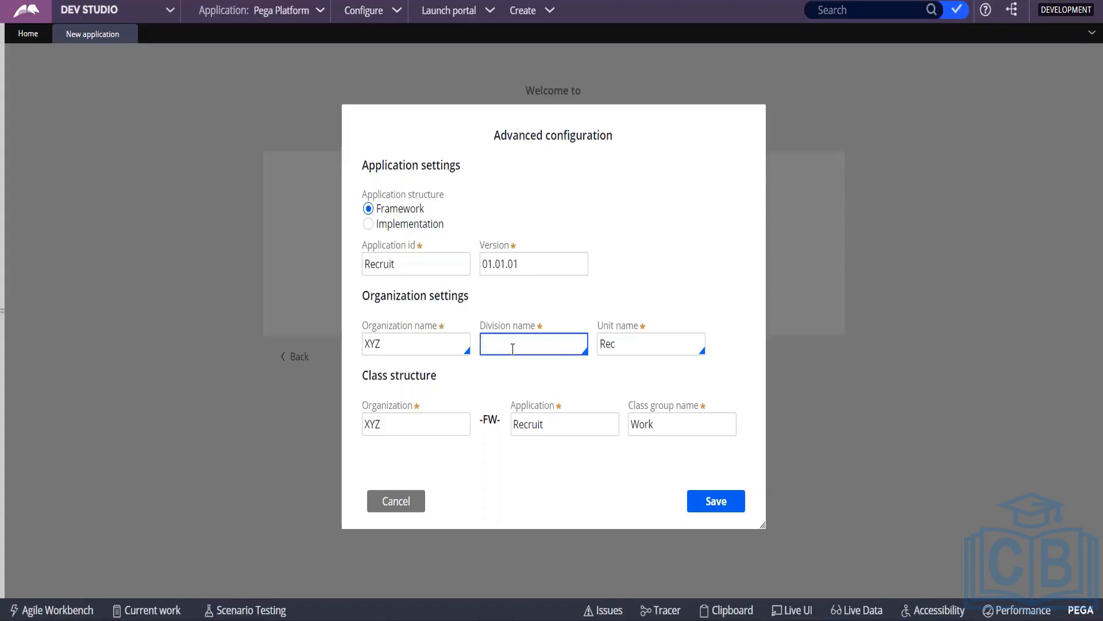
pyautogui.click(636, 340)
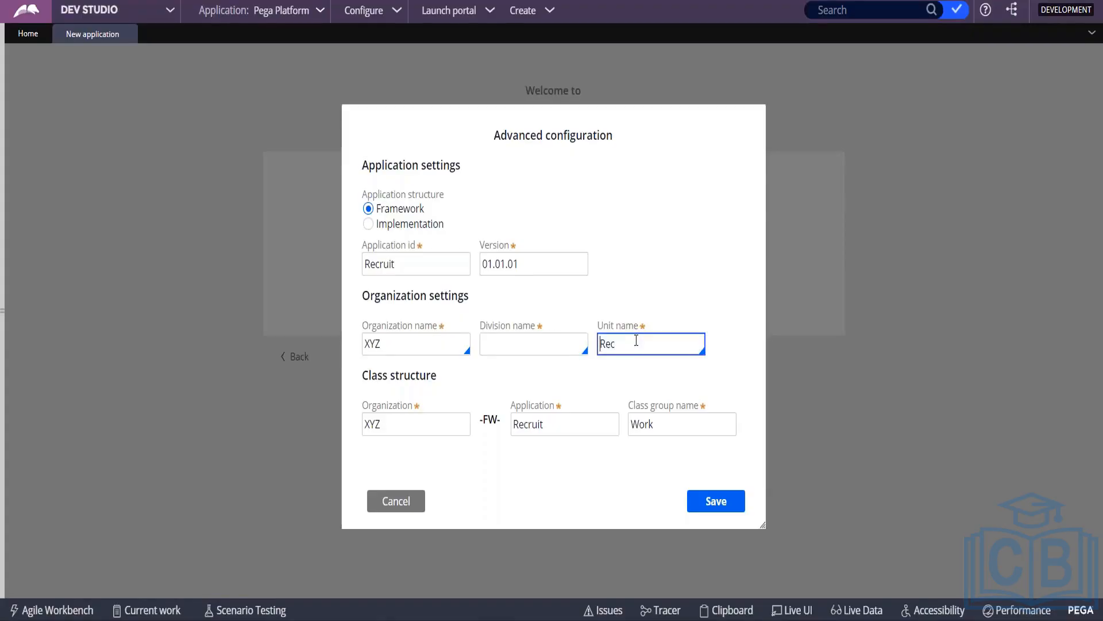
pyautogui.press('Delete')
pyautogui.press('Delete')
pyautogui.press('Delete')
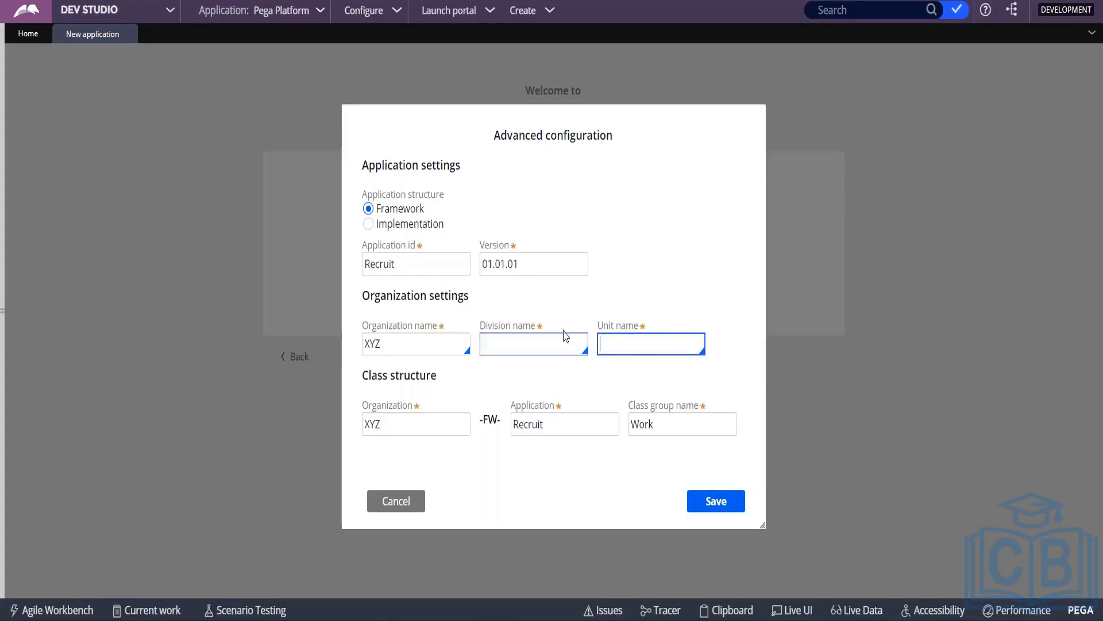
pyautogui.click(565, 337)
# Step: Enter Ind as the division name and Hyd as the unit name
pyautogui.click(535, 345)
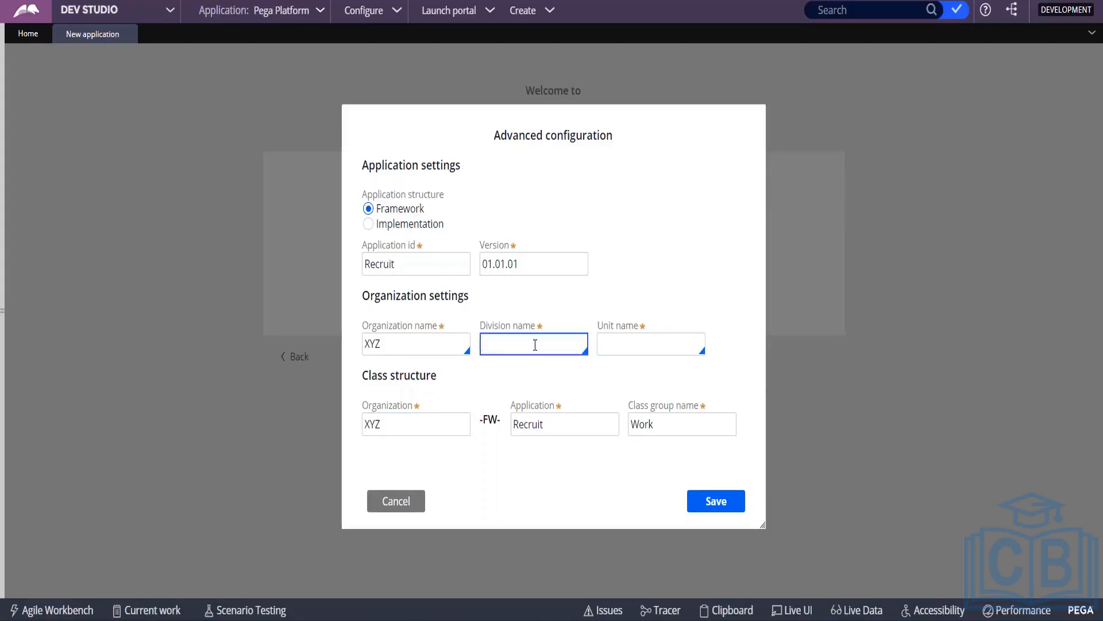
pyautogui.write('Ind')
pyautogui.press('Tab')
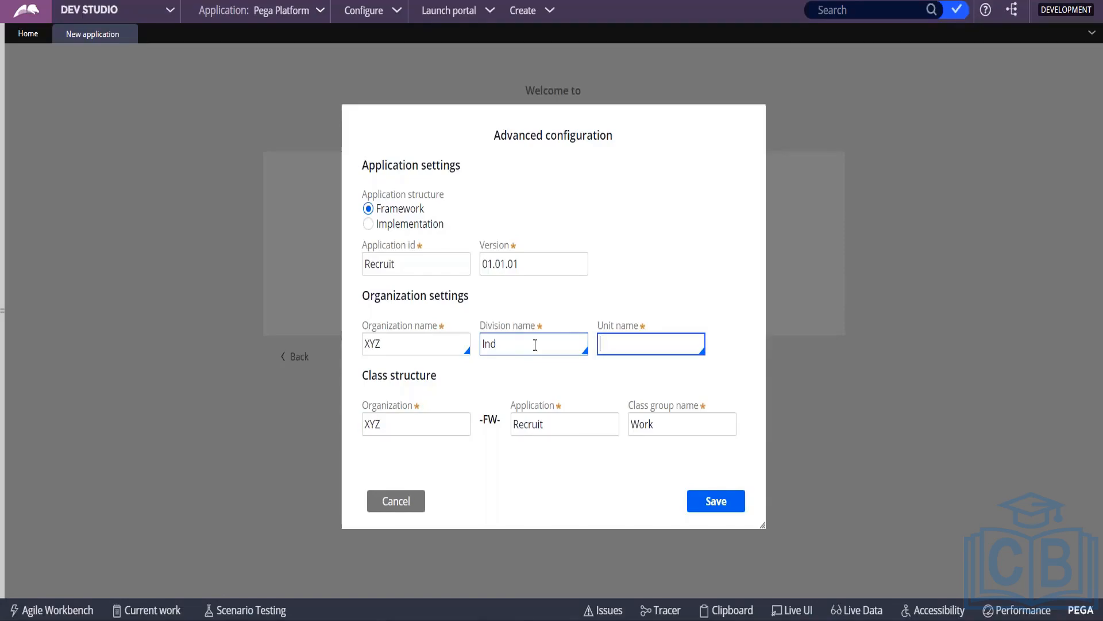
pyautogui.write('Hyd')
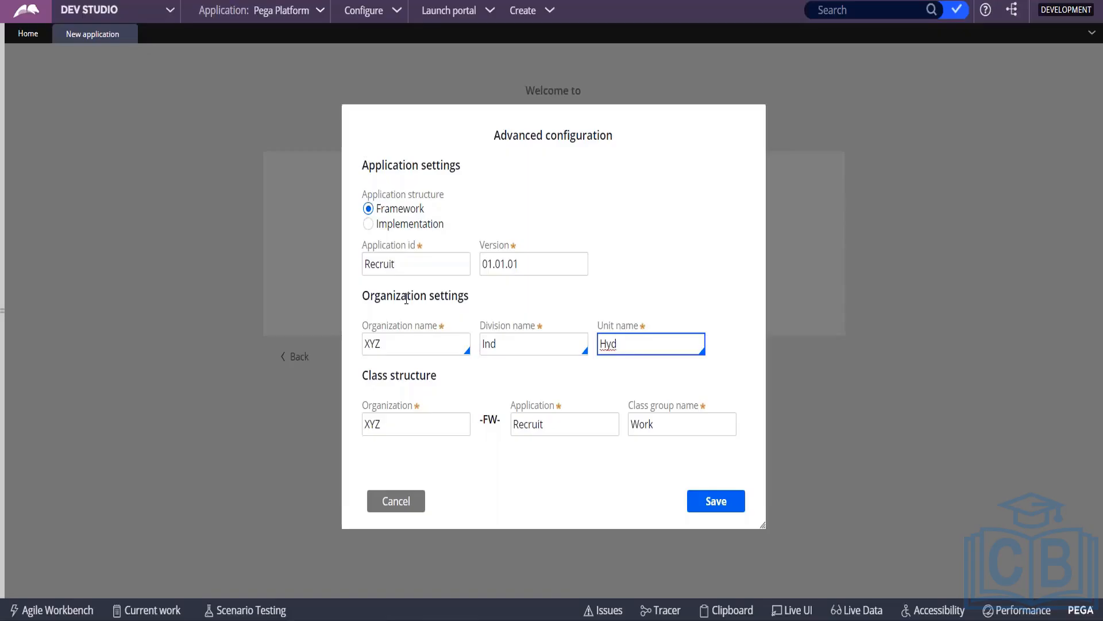
pyautogui.moveTo(363, 375); pyautogui.dragTo(455, 381)
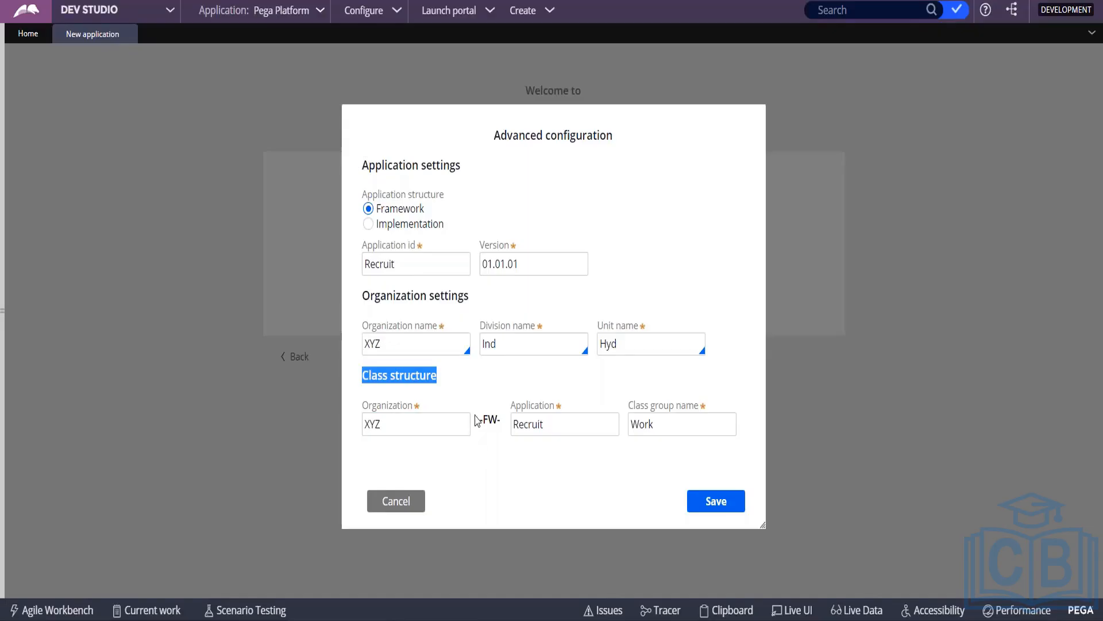
pyautogui.moveTo(476, 420); pyautogui.dragTo(507, 432)
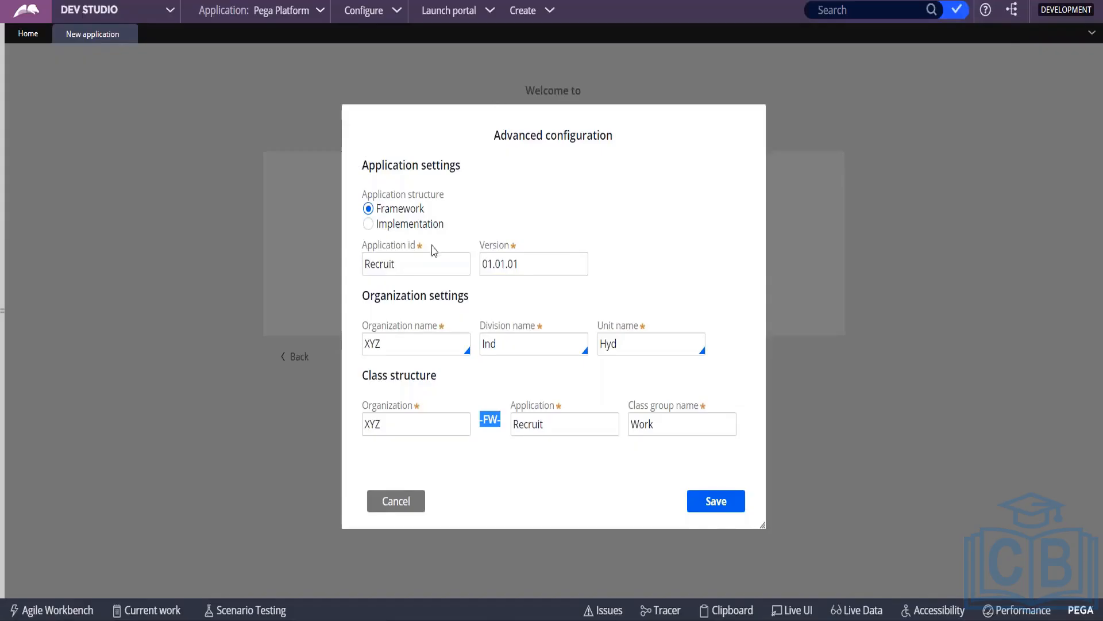
pyautogui.moveTo(497, 131); pyautogui.dragTo(657, 142)
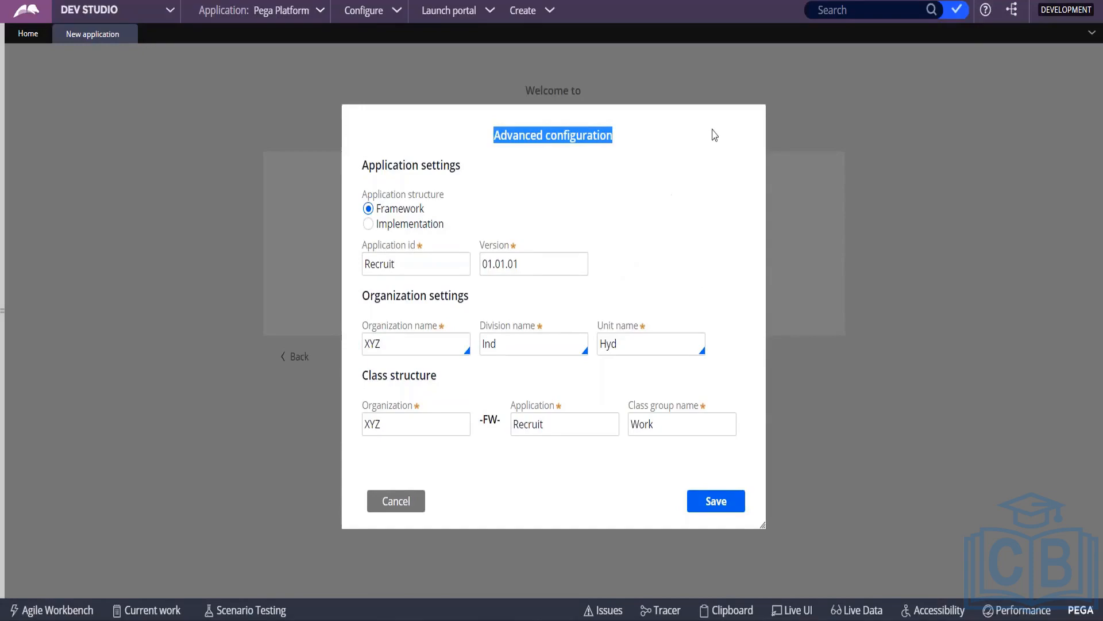
pyautogui.click(534, 263)
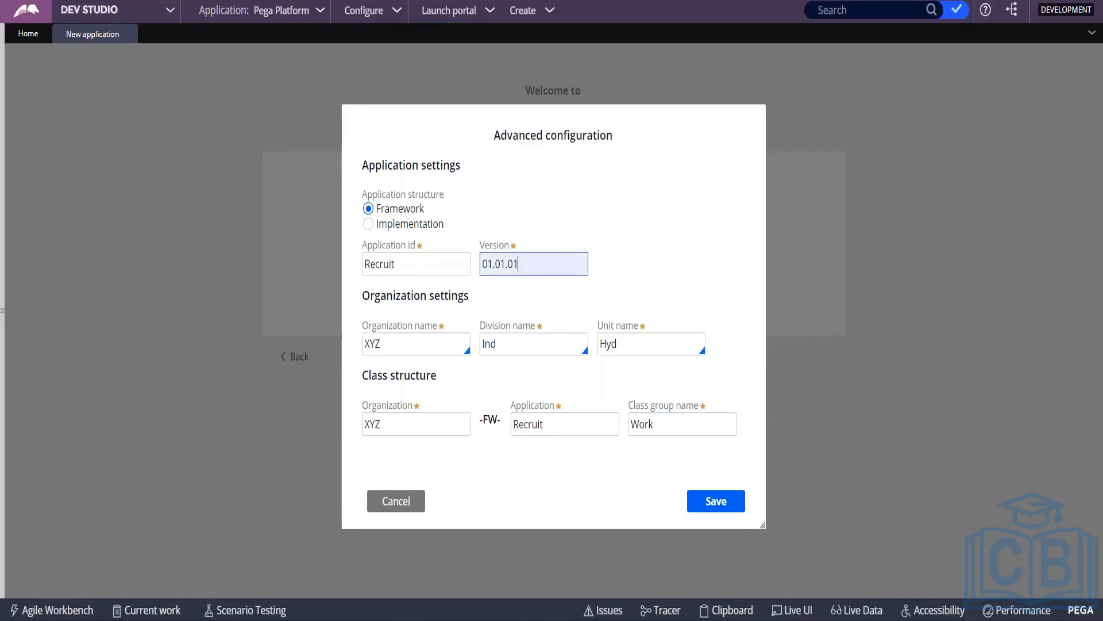
pyautogui.click(570, 178)
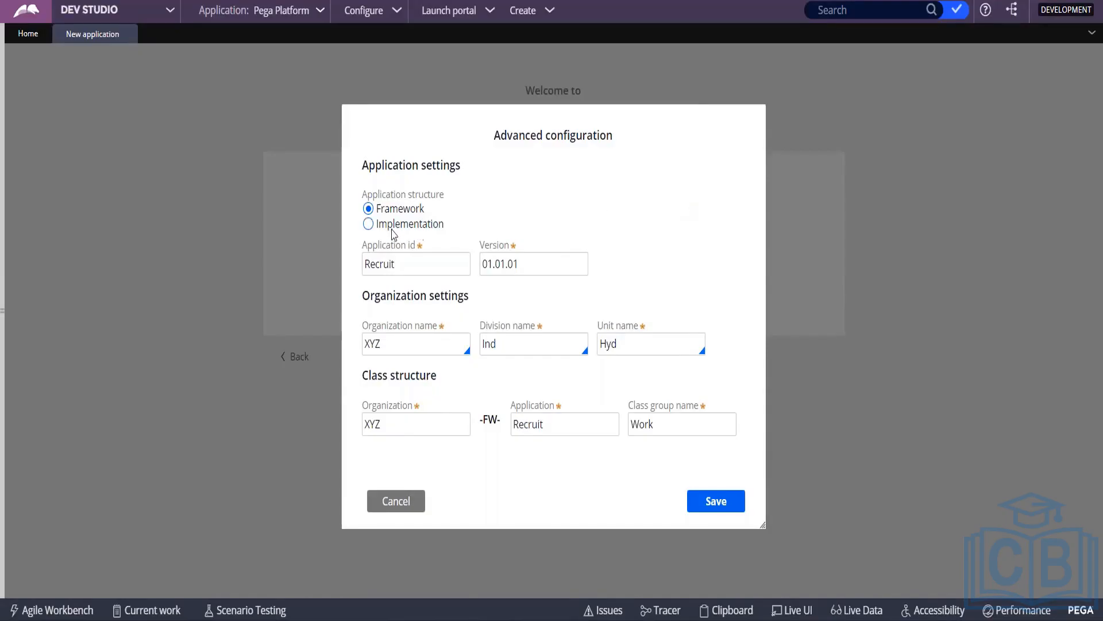
# Step: Confirm organization XYZ and division Ind, then save the Advanced configuration for Framework app Recruit
pyautogui.click(399, 341)
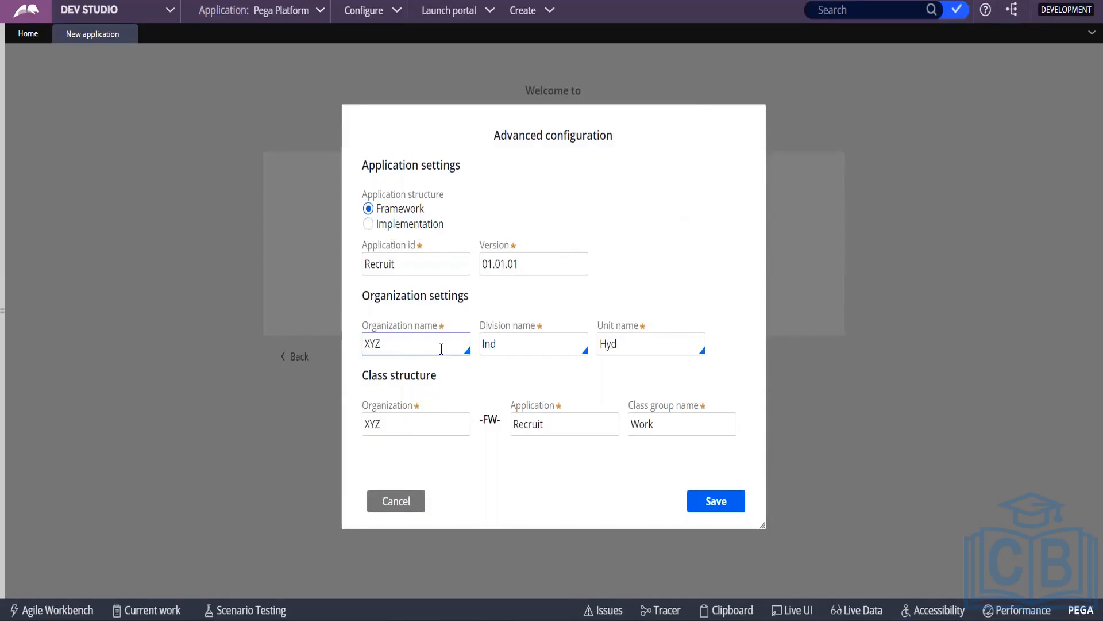
pyautogui.press('Tab')
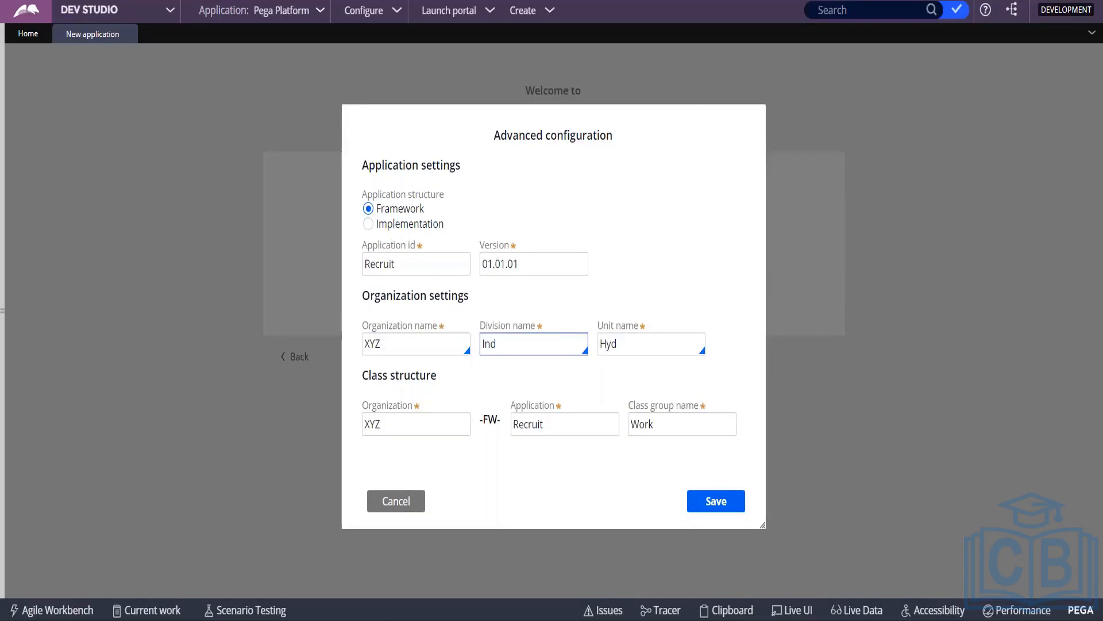
pyautogui.click(760, 308)
pyautogui.click(721, 505)
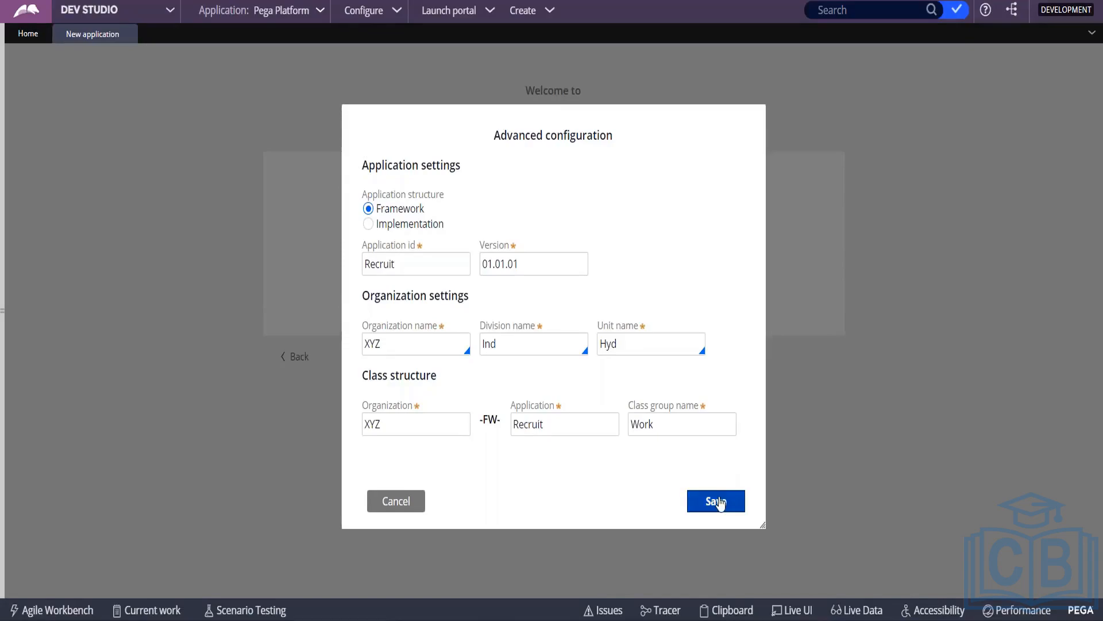
pyautogui.click(720, 504)
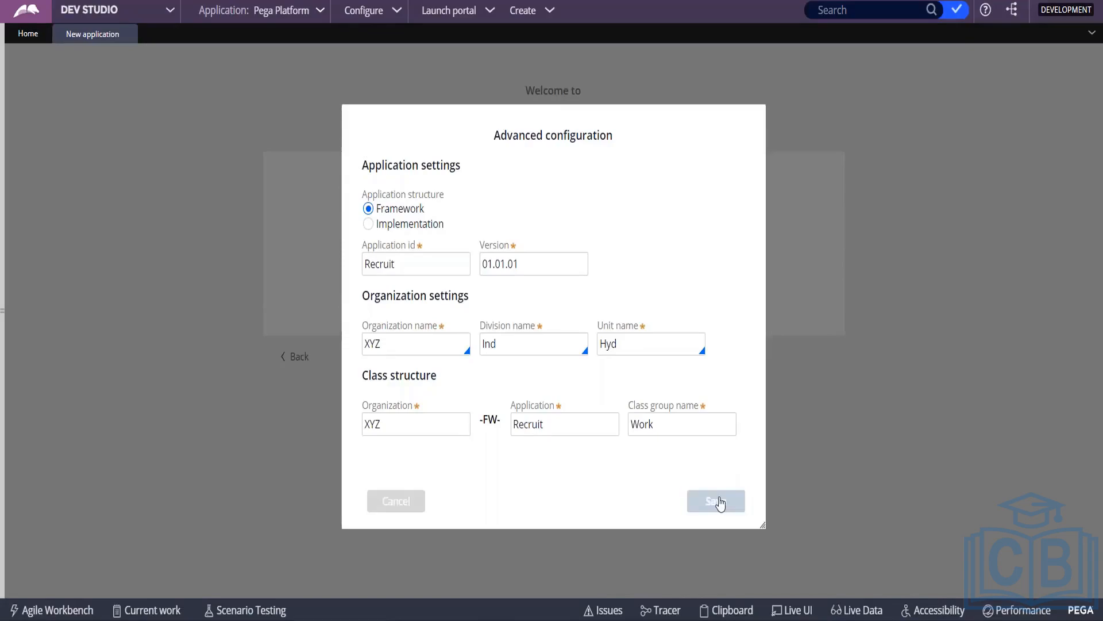
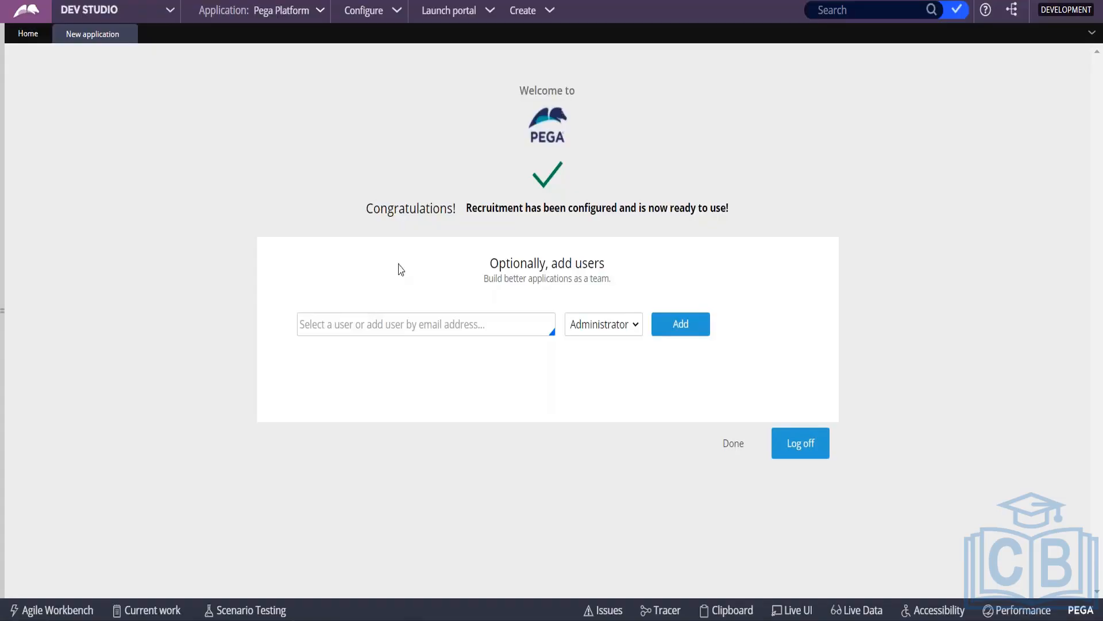
# Step: Highlight the confirmation sentence saying the application is configured and ready
pyautogui.moveTo(466, 208); pyautogui.dragTo(741, 225)
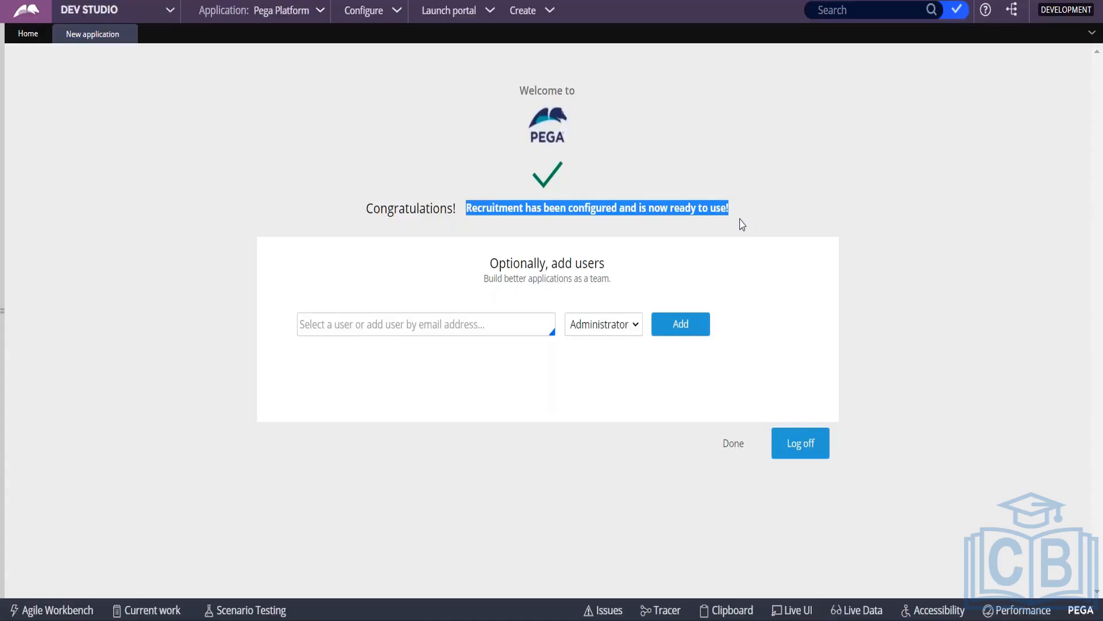
pyautogui.click(339, 184)
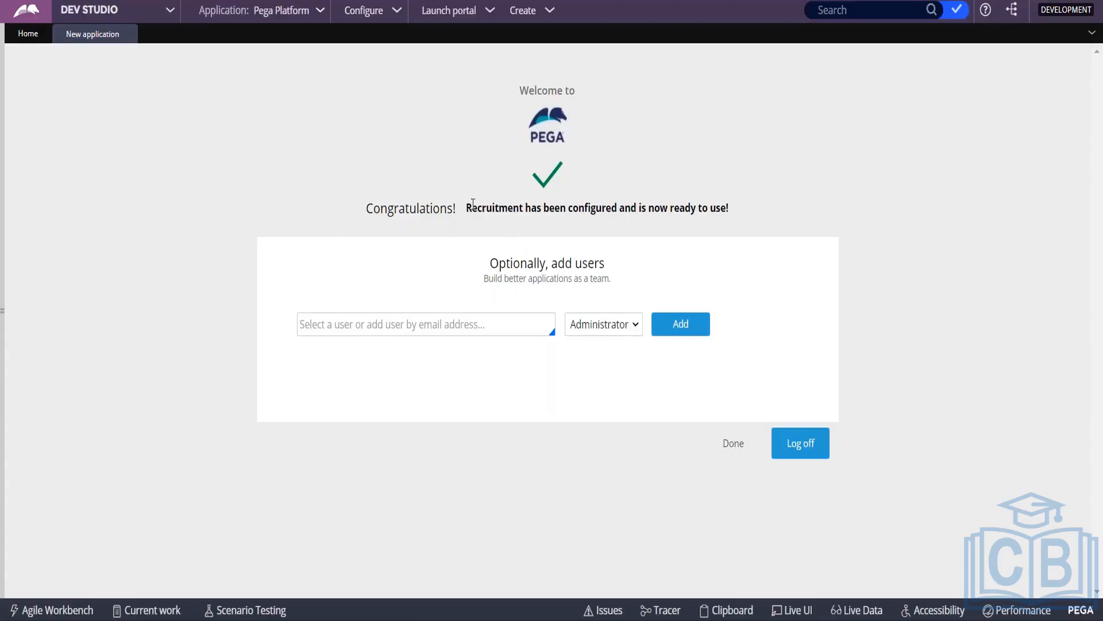
pyautogui.moveTo(467, 207); pyautogui.dragTo(776, 228)
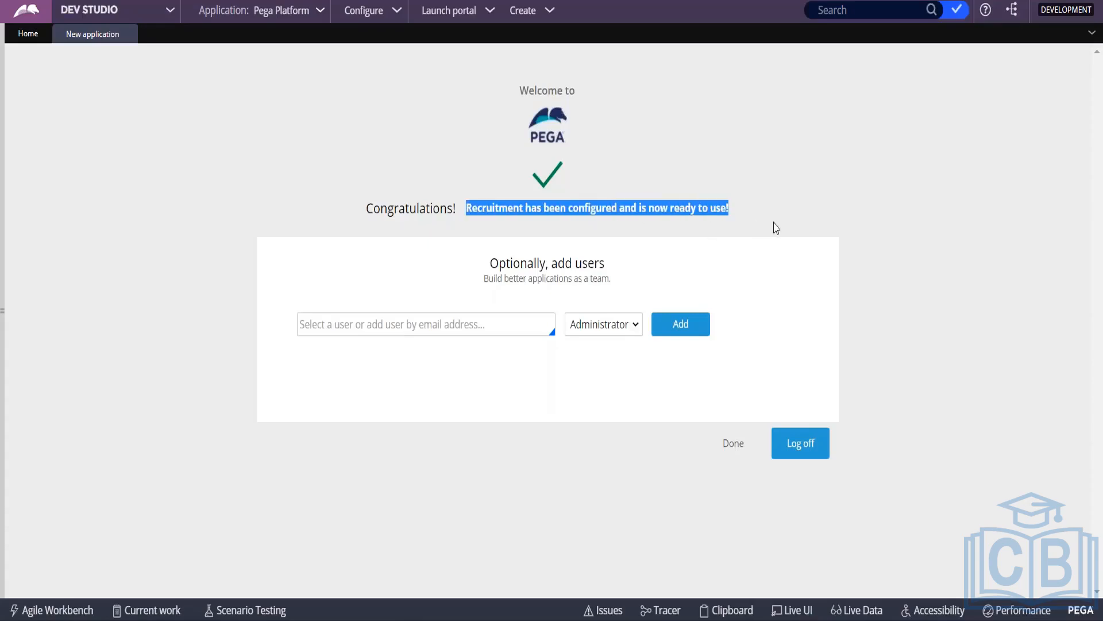
# Step: Add user admin@rec with the Administrator role
pyautogui.click(351, 328)
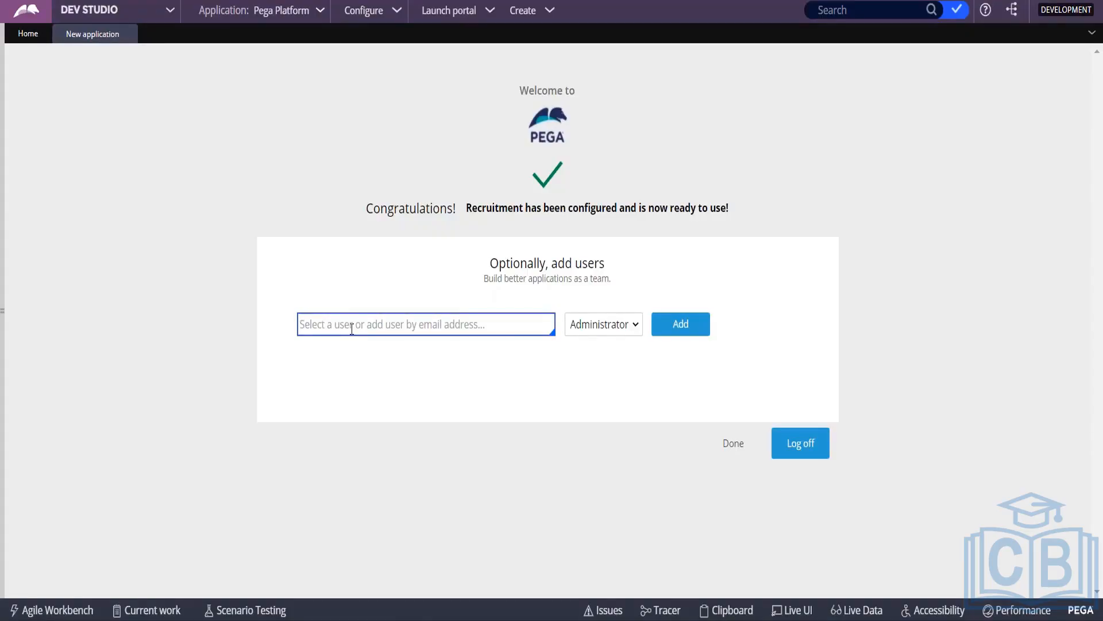
pyautogui.write('ad')
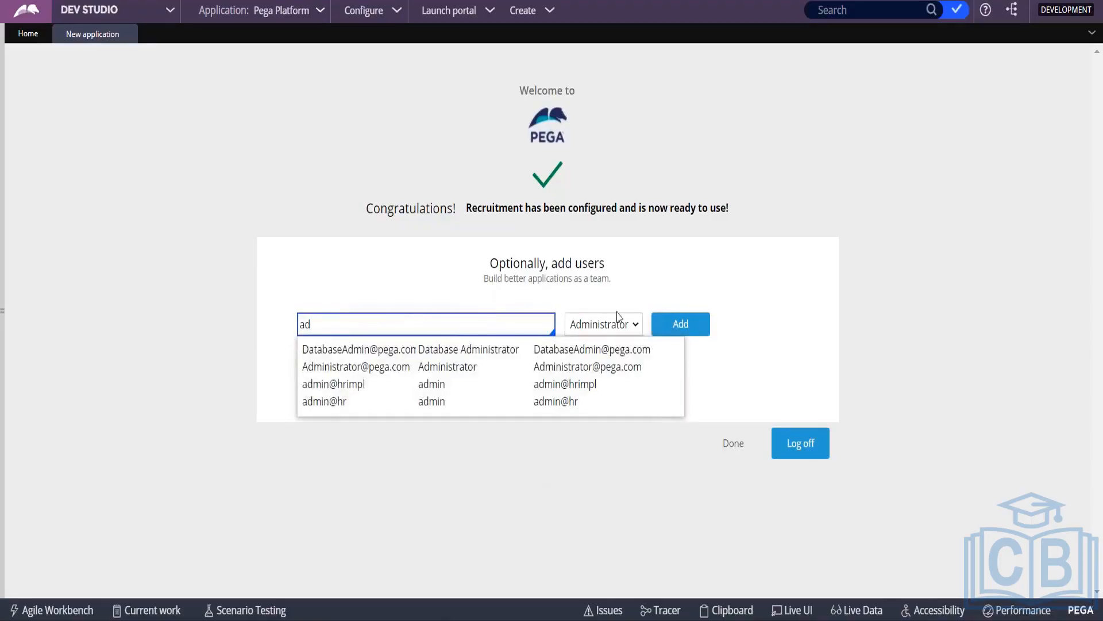
pyautogui.click(618, 322)
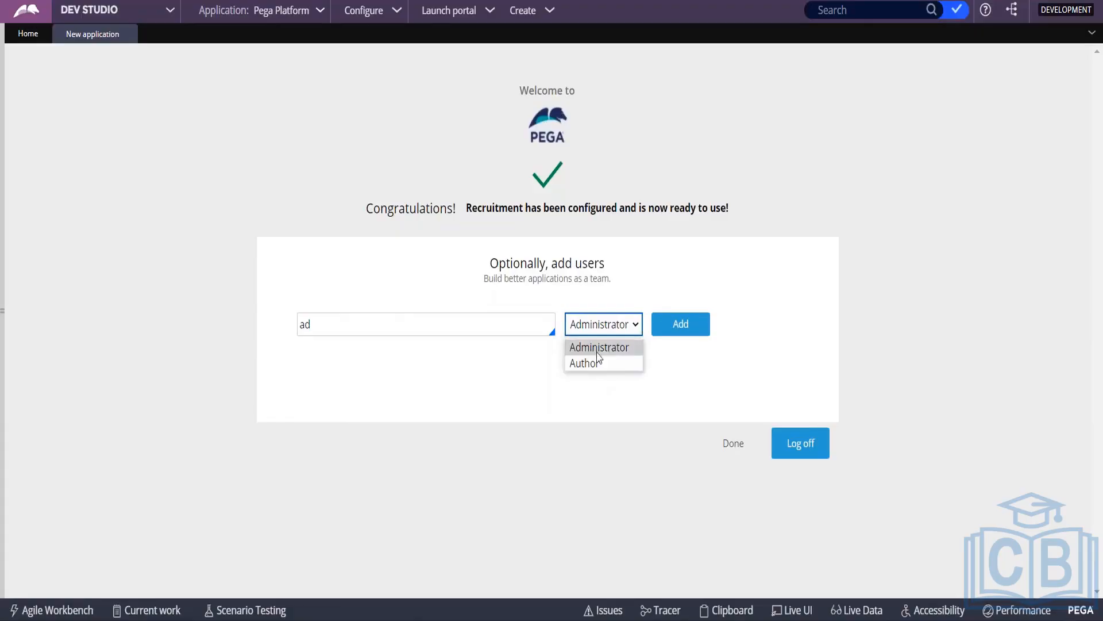
pyautogui.click(362, 325)
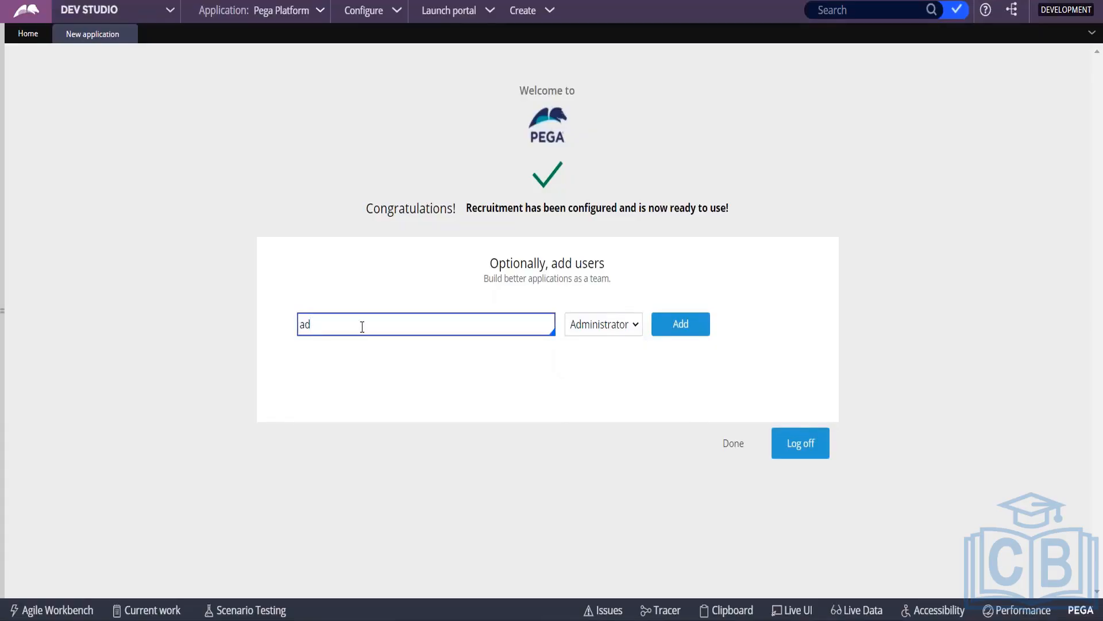
pyautogui.press('BackSpace')
pyautogui.write('dmn')
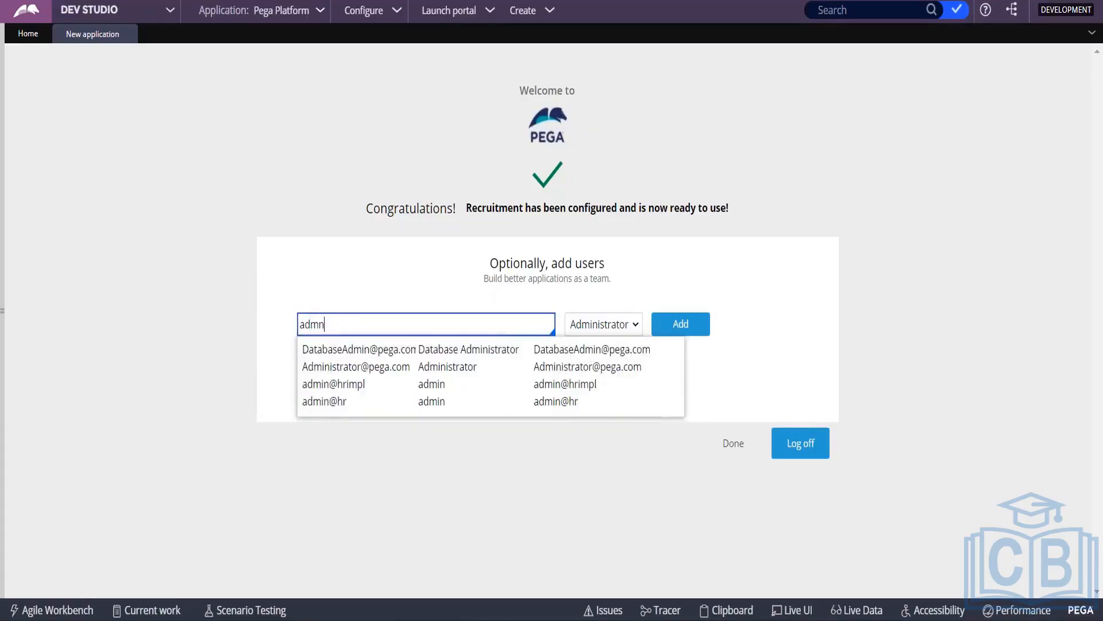
pyautogui.press('BackSpace')
pyautogui.write('in@')
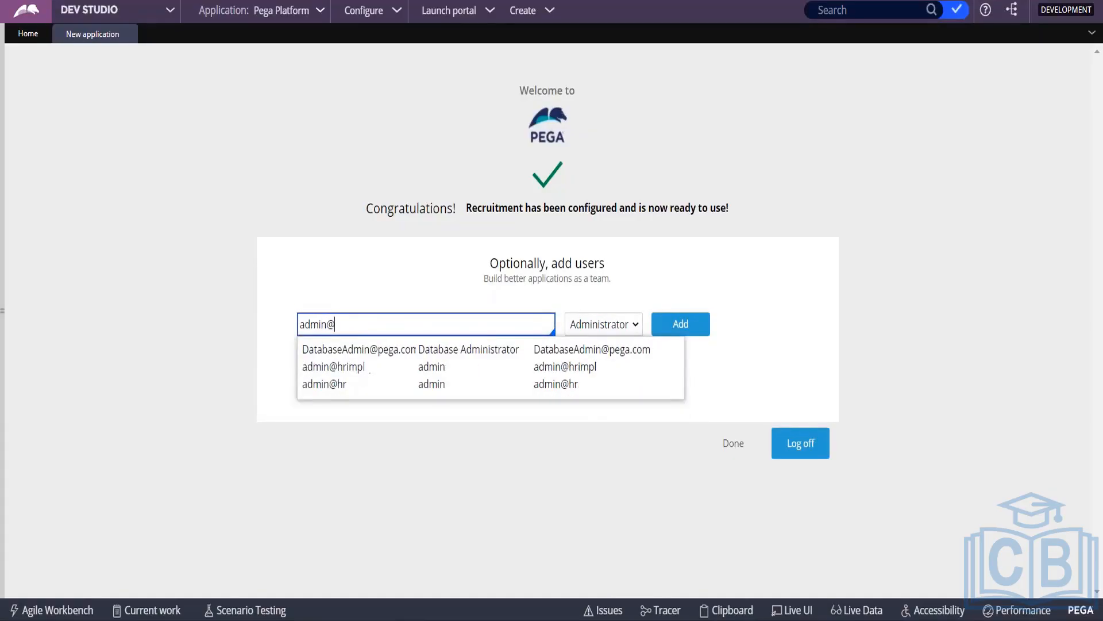
pyautogui.write('rec')
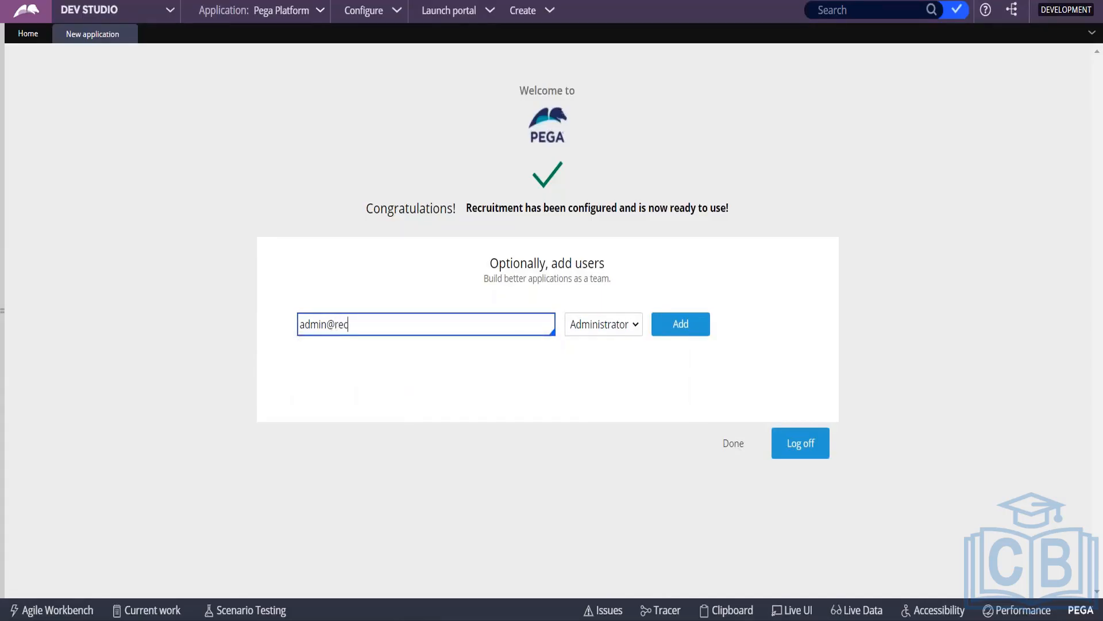
pyautogui.click(692, 329)
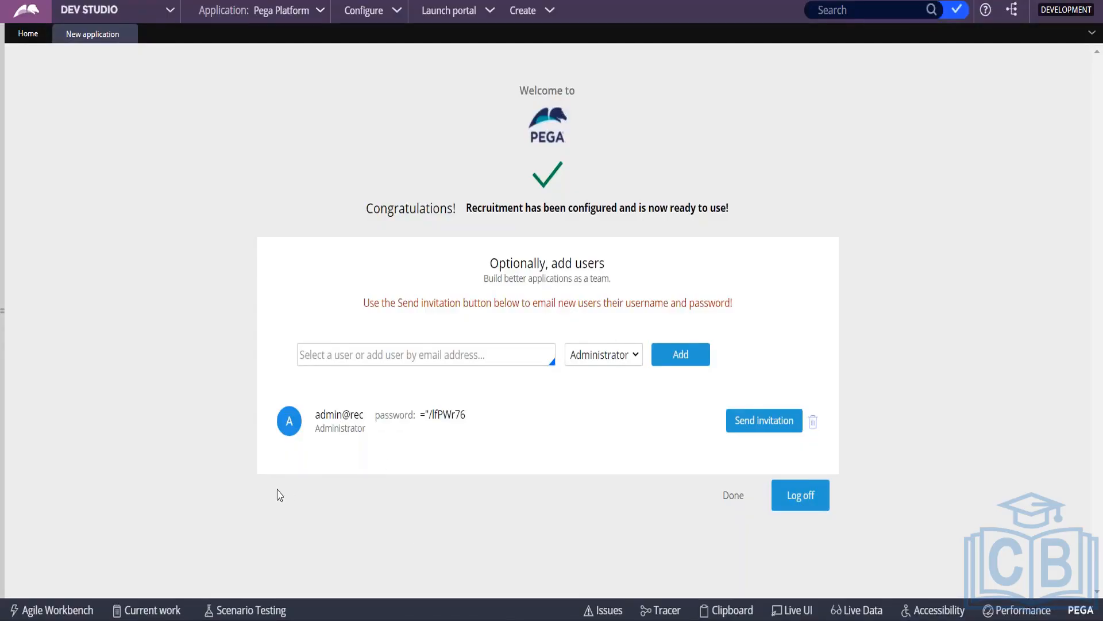
# Step: Add user author@rec with the Author role below the administrator
pyautogui.click(374, 355)
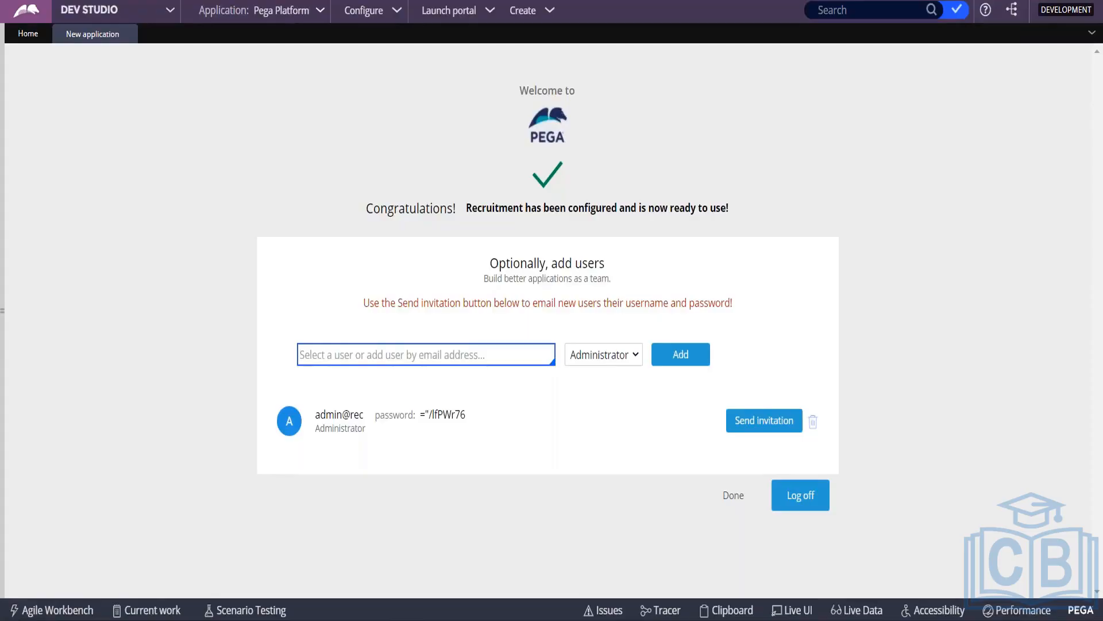
pyautogui.write('author')
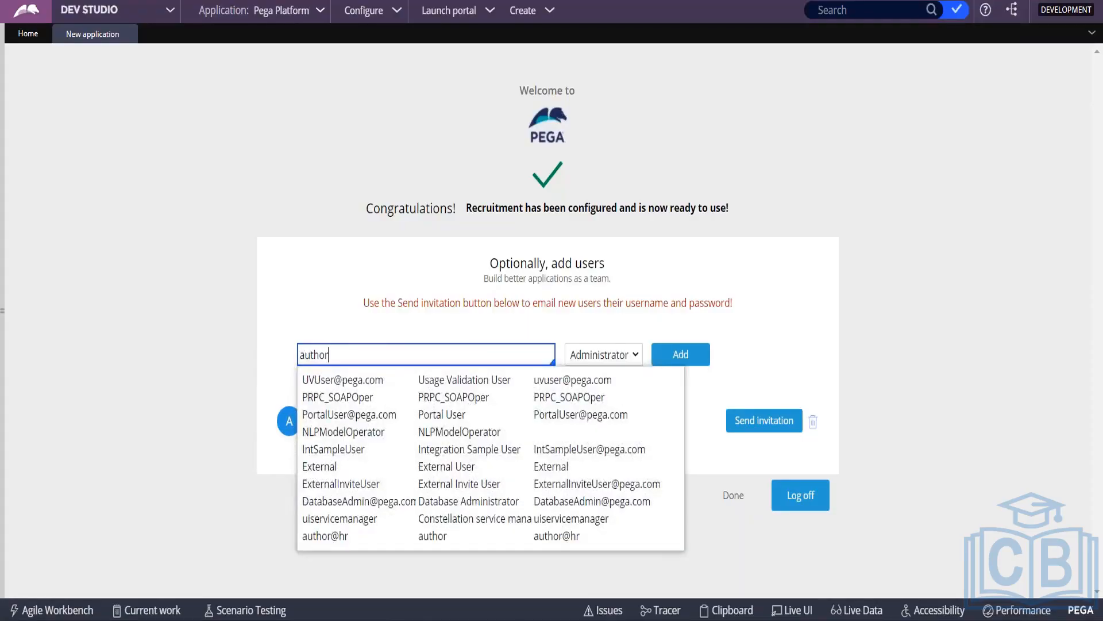
pyautogui.write('@rec')
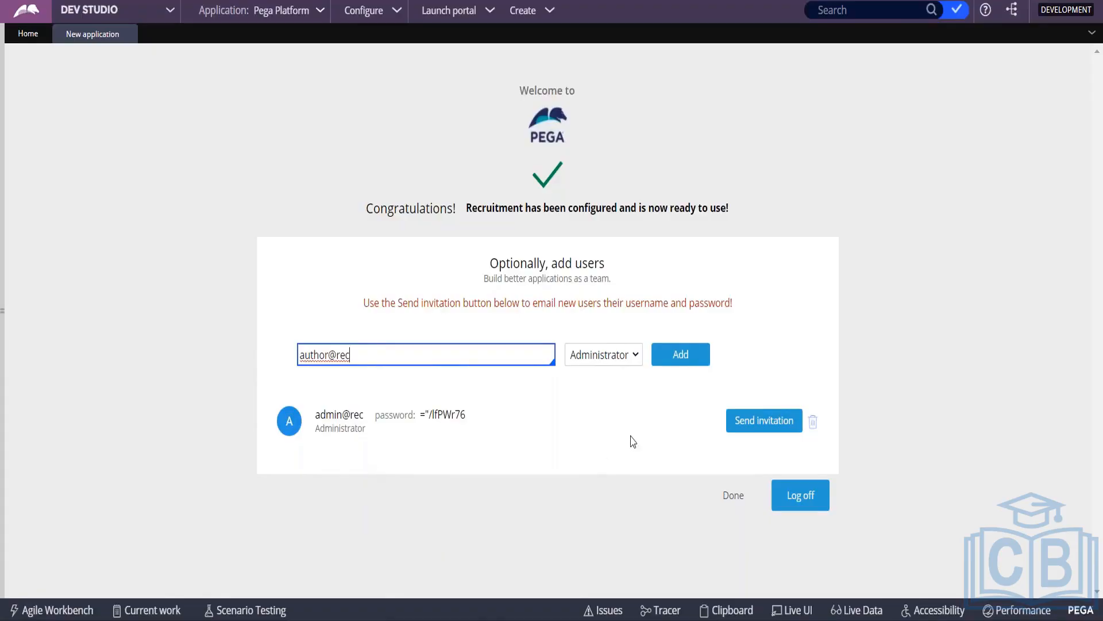
pyautogui.click(604, 357)
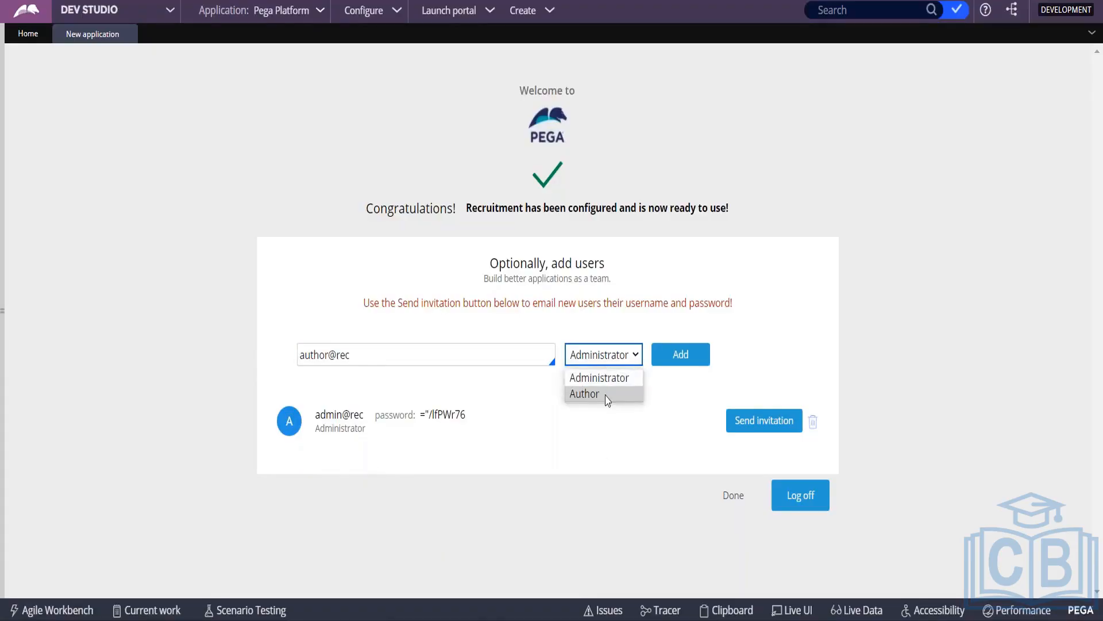
pyautogui.click(608, 394)
pyautogui.click(674, 358)
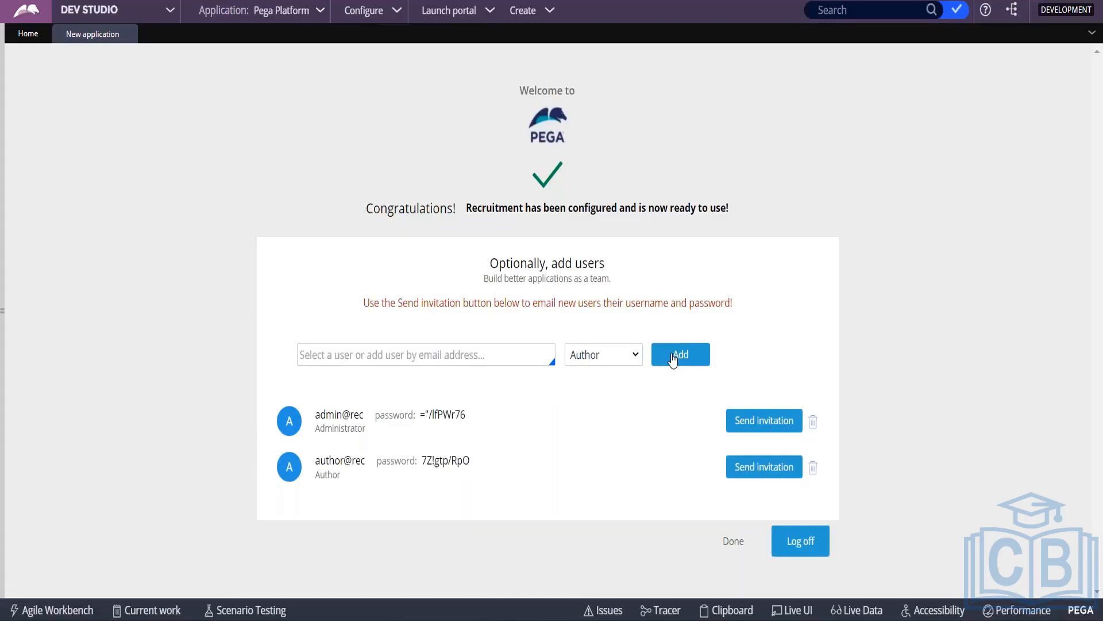
# Step: Copy the administrator's username and generated password into Notepad below the notes
pyautogui.doubleClick(318, 416)
pyautogui.moveTo(414, 421); pyautogui.dragTo(469, 465)
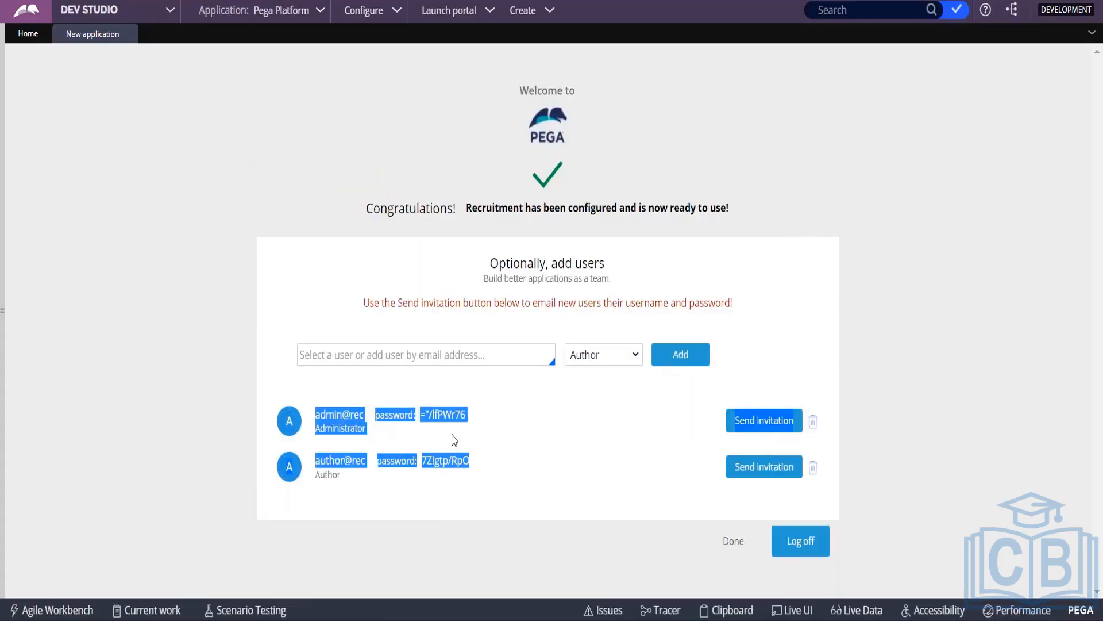
pyautogui.click(336, 407)
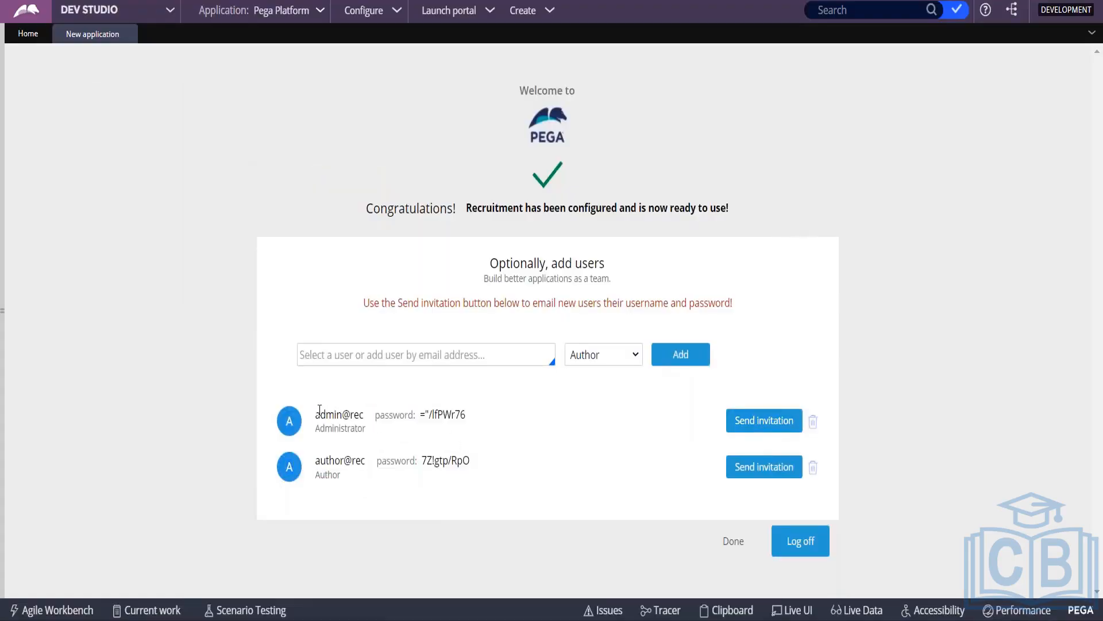
pyautogui.moveTo(315, 413); pyautogui.dragTo(468, 422)
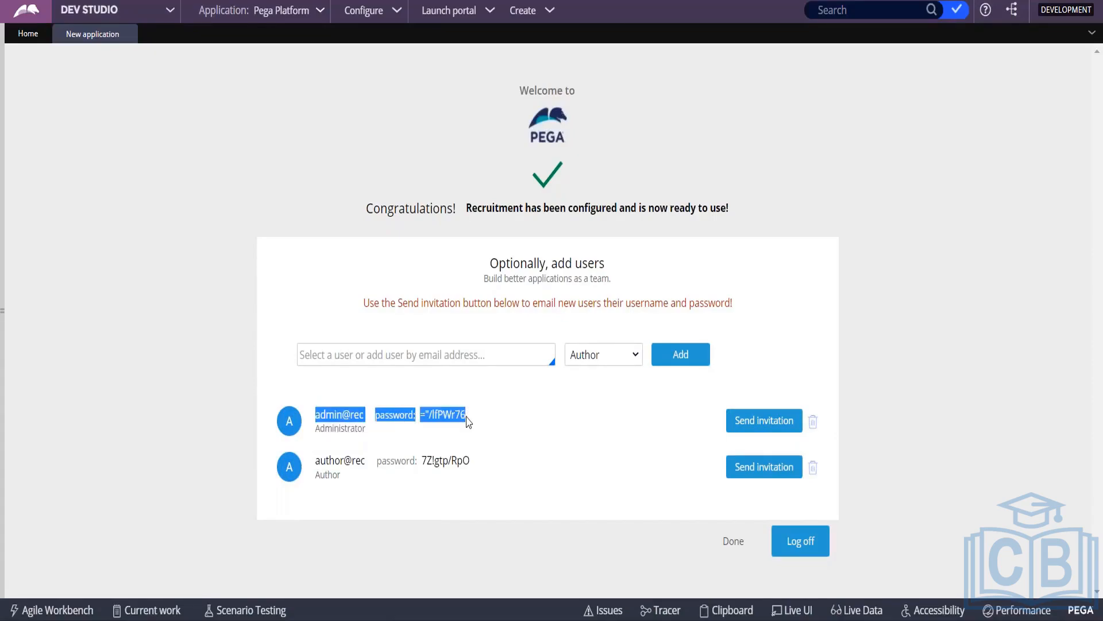
pyautogui.hotkey('ctrl', 'c')
pyautogui.hotkey('alt', 'Tab')
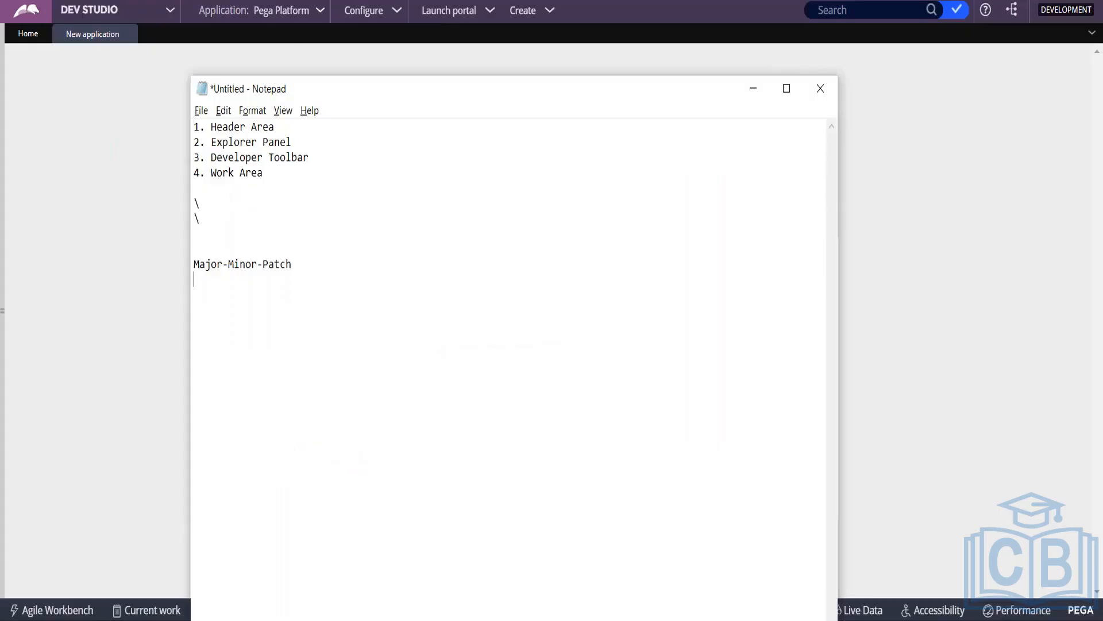
pyautogui.click(217, 308)
pyautogui.hotkey('ctrl', 'v')
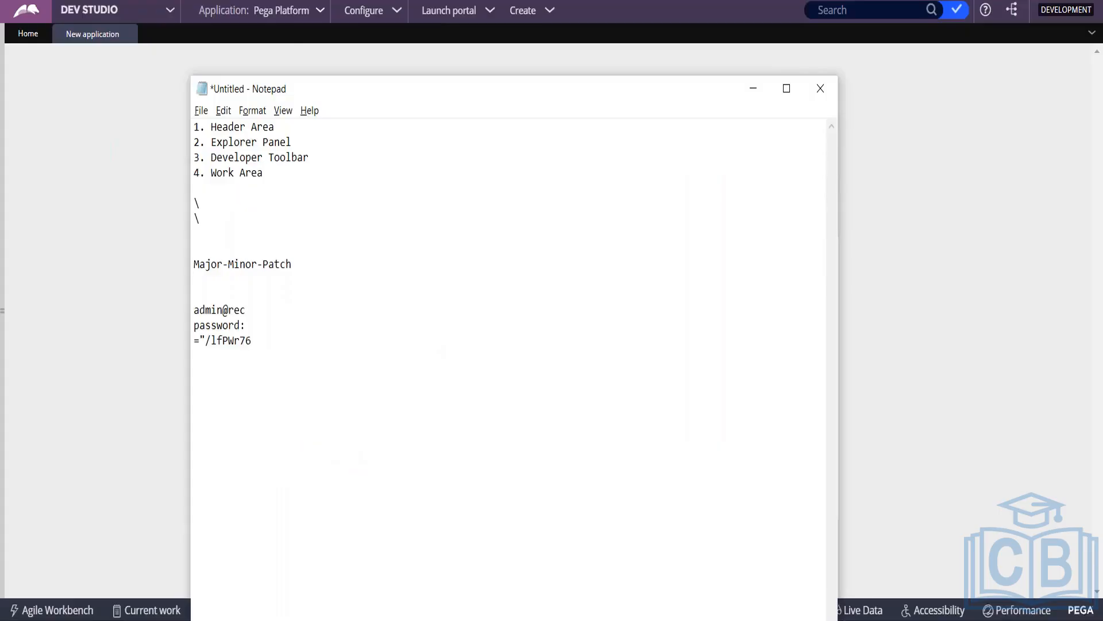
pyautogui.hotkey('alt', 'Tab')
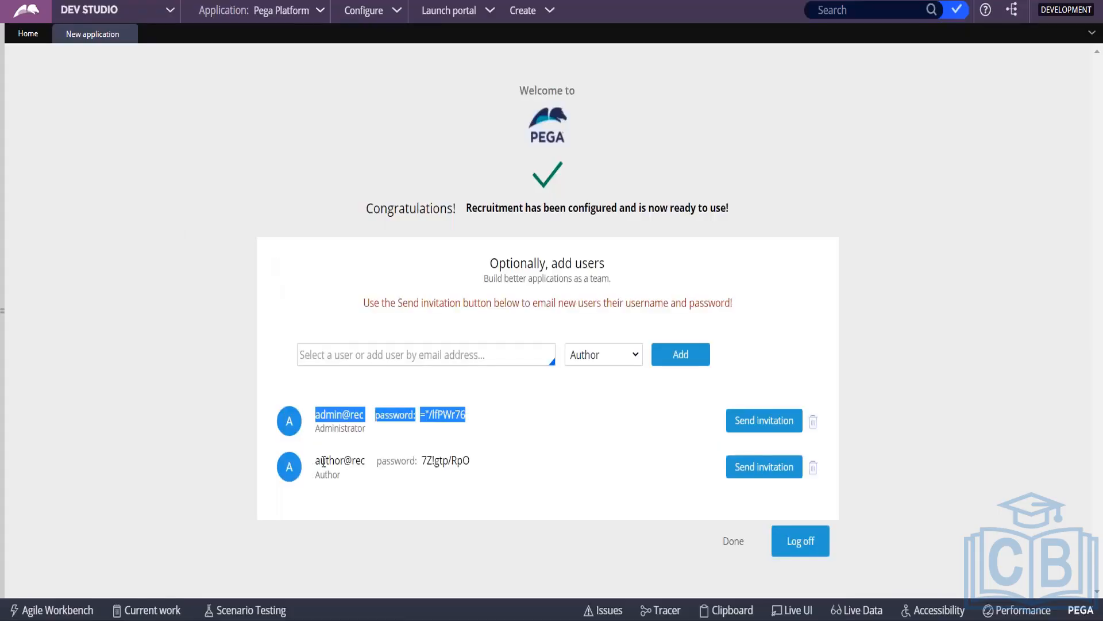
# Step: Paste the author's username and generated password on a new line in Notepad
pyautogui.moveTo(316, 461); pyautogui.dragTo(470, 460)
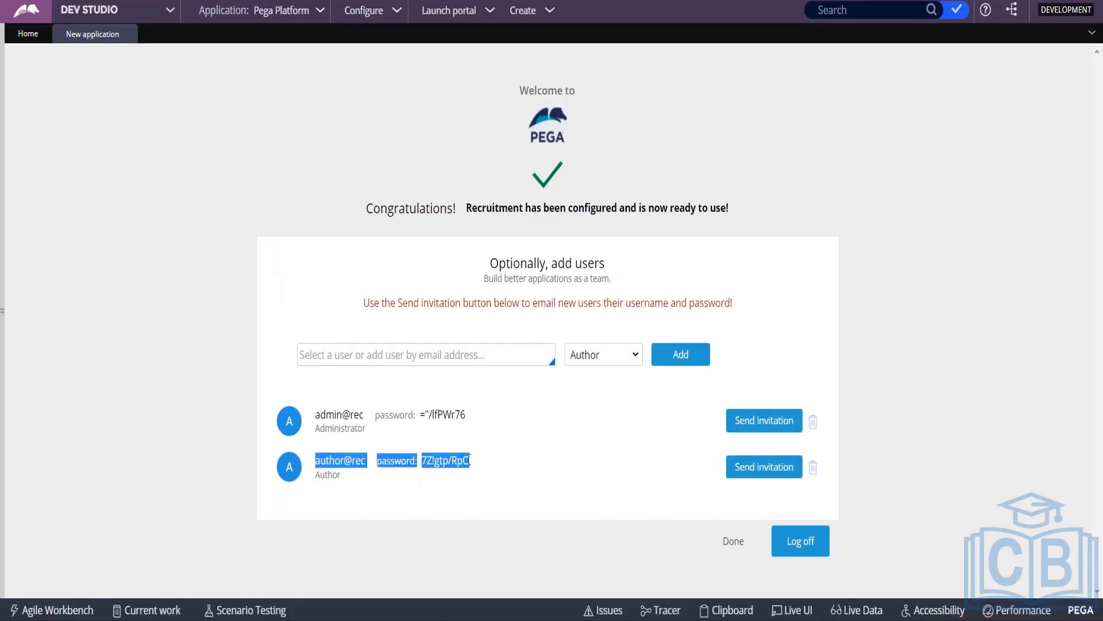
pyautogui.hotkey('ctrl', 'c')
pyautogui.hotkey('alt', 'Tab')
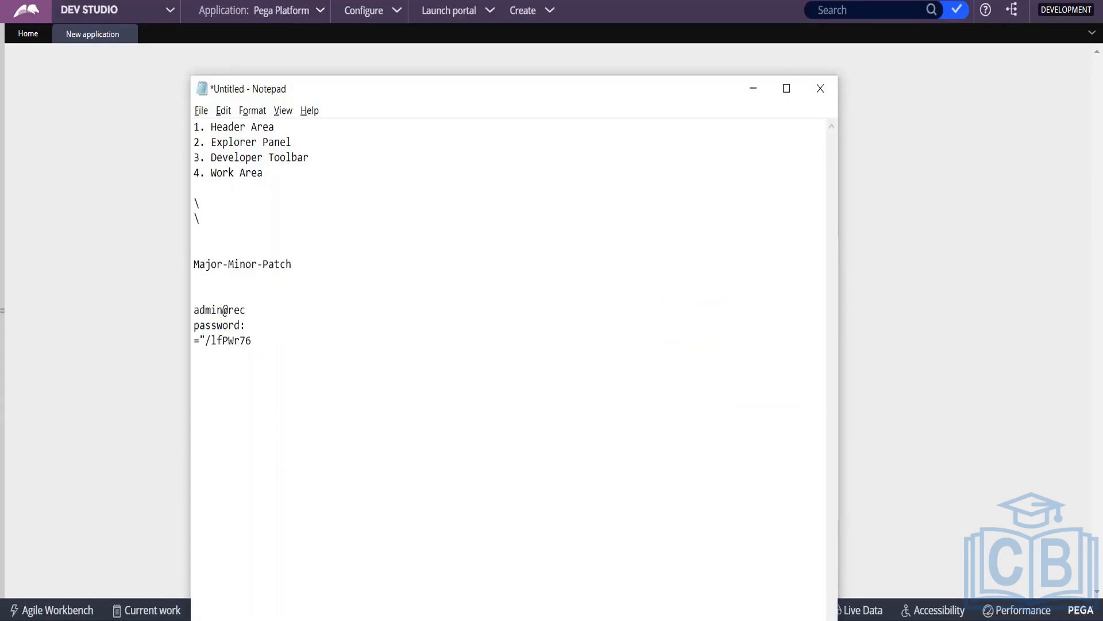
pyautogui.press('Return')
pyautogui.hotkey('ctrl', 'v')
pyautogui.hotkey('alt', 'Tab')
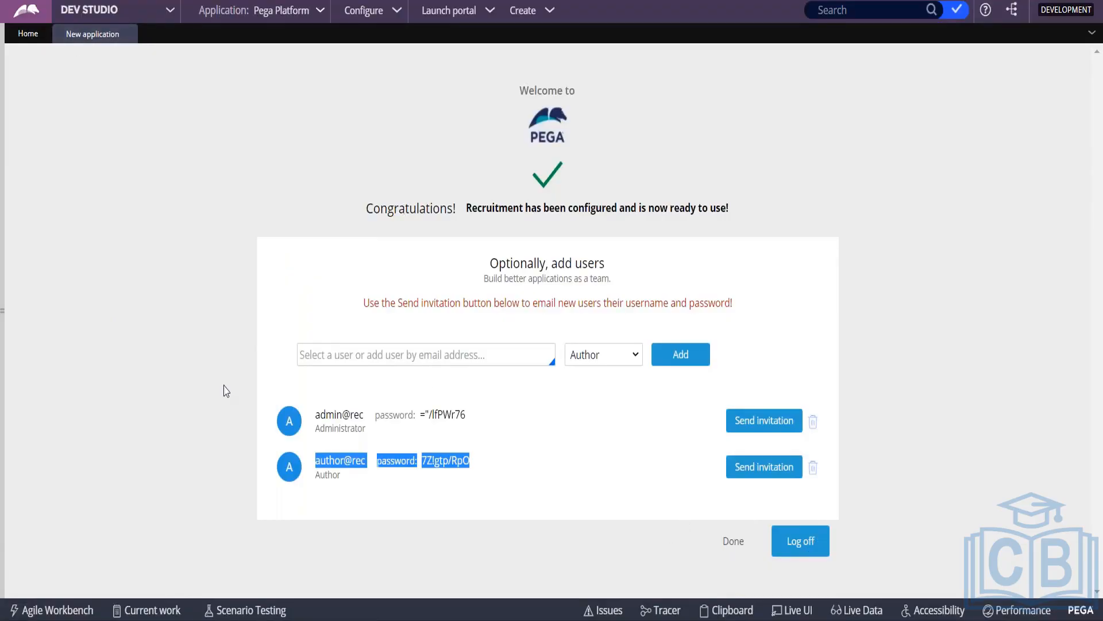
# Step: Finish the application setup, log off Dev Studio, and select the admin user name in Notepad
pyautogui.click(3, 221)
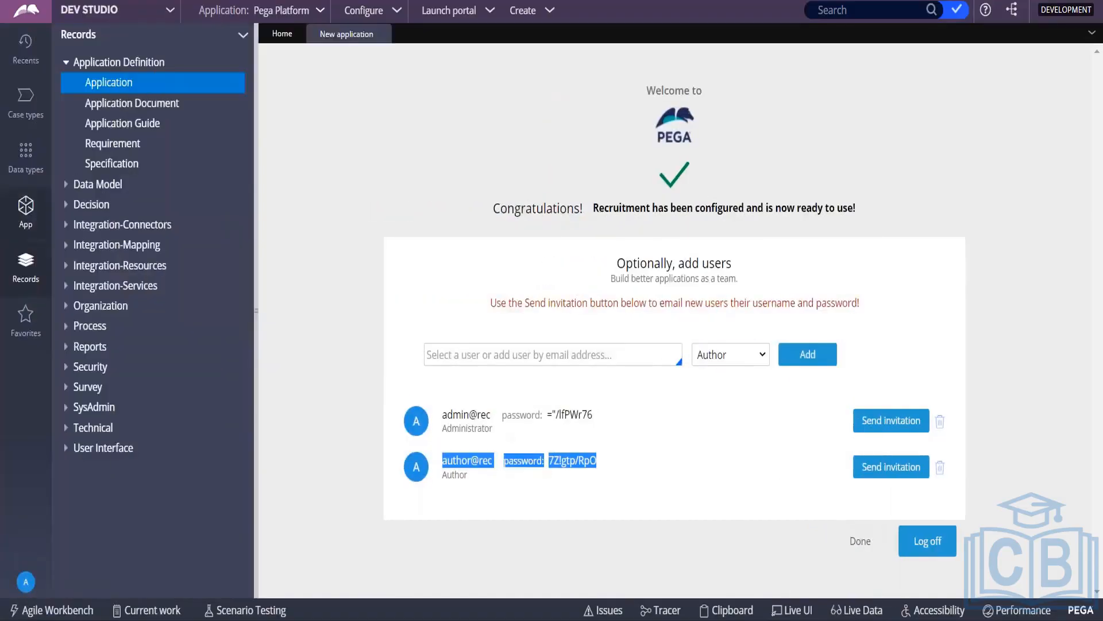
pyautogui.click(871, 546)
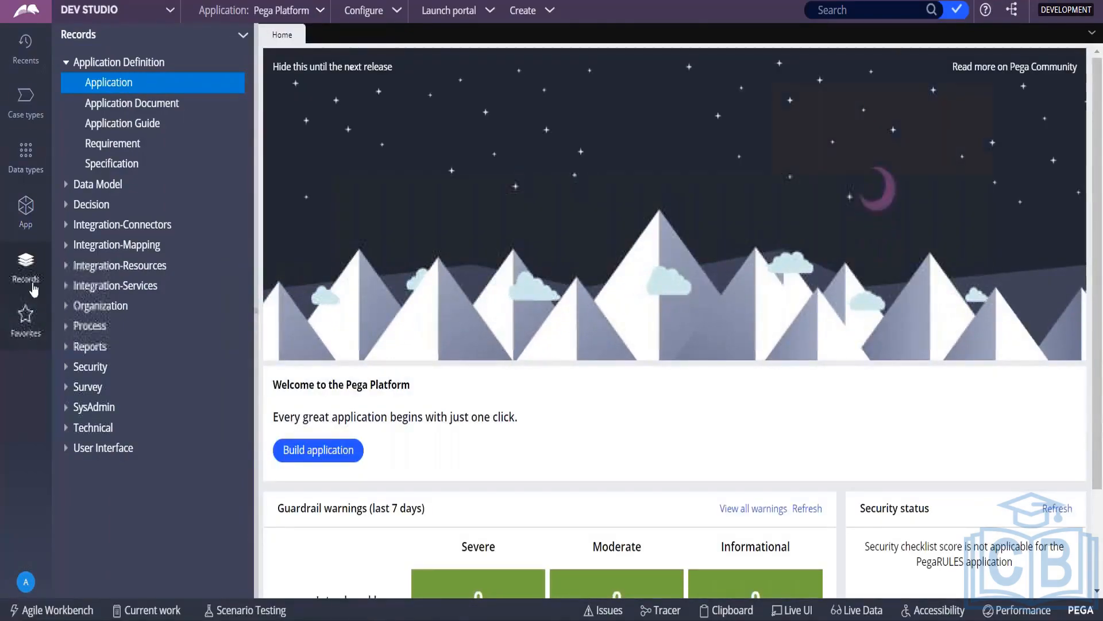
pyautogui.click(26, 581)
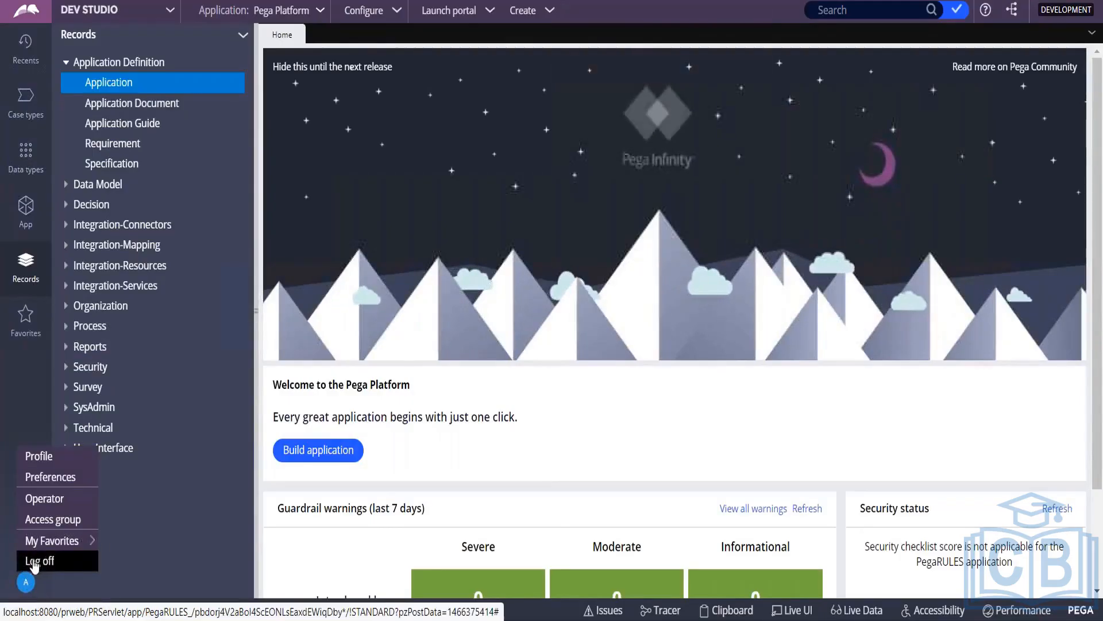
pyautogui.click(32, 560)
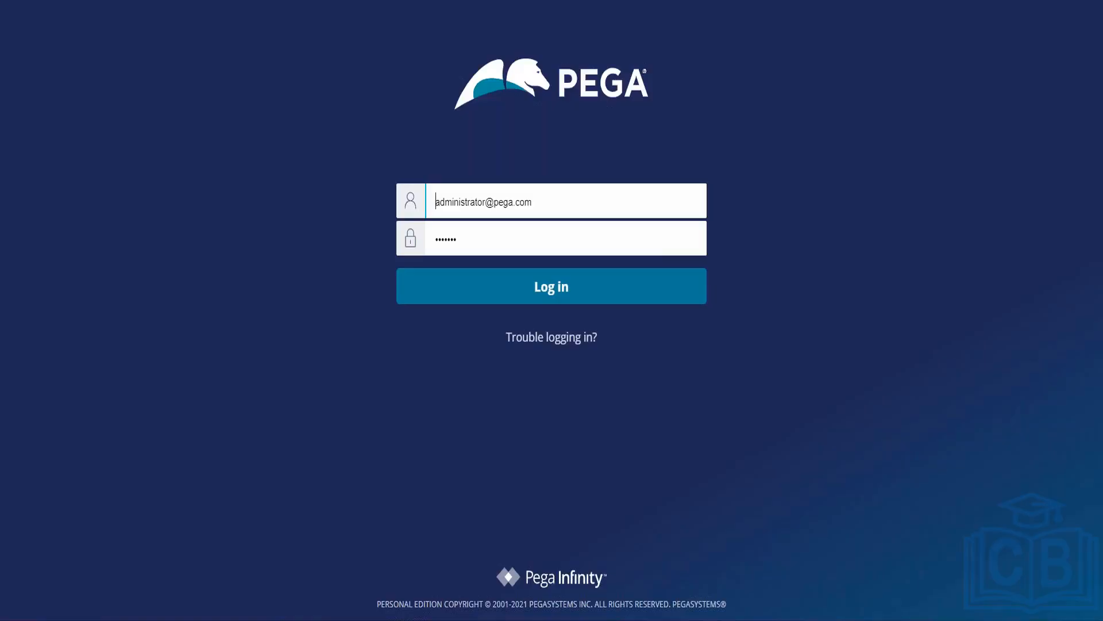
pyautogui.hotkey('alt', 'Tab')
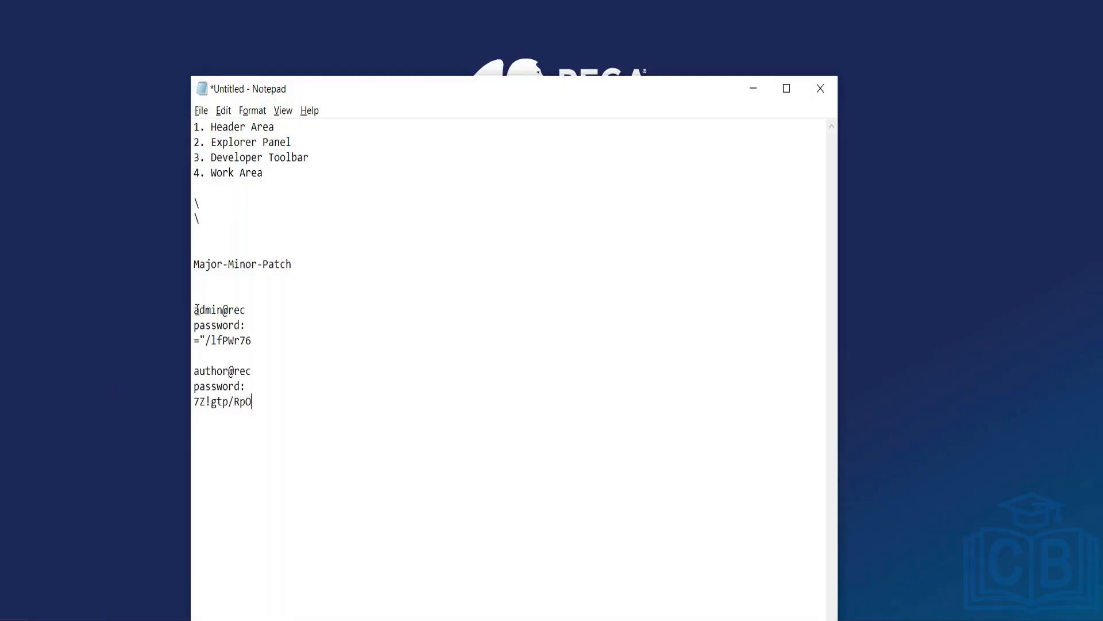
pyautogui.moveTo(197, 310); pyautogui.dragTo(246, 309)
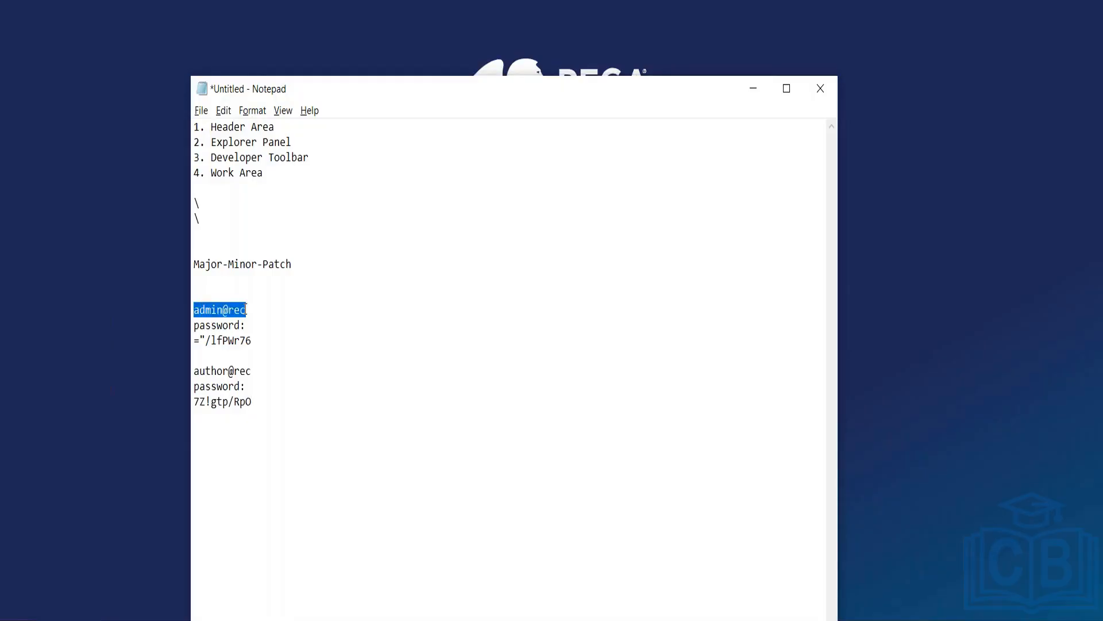
# Step: Replace the login User name with the new administrator's user name
pyautogui.hotkey('alt', 'Tab')
pyautogui.hotkey('ctrl', 'a')
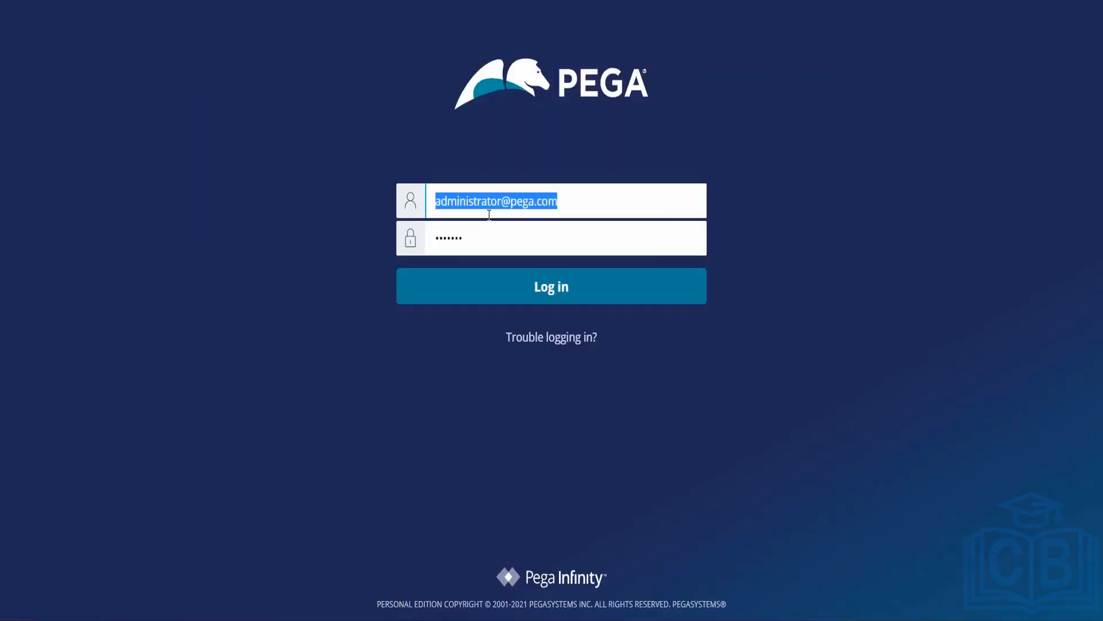
pyautogui.press('BackSpace')
pyautogui.hotkey('ctrl', 'v')
pyautogui.press('Tab')
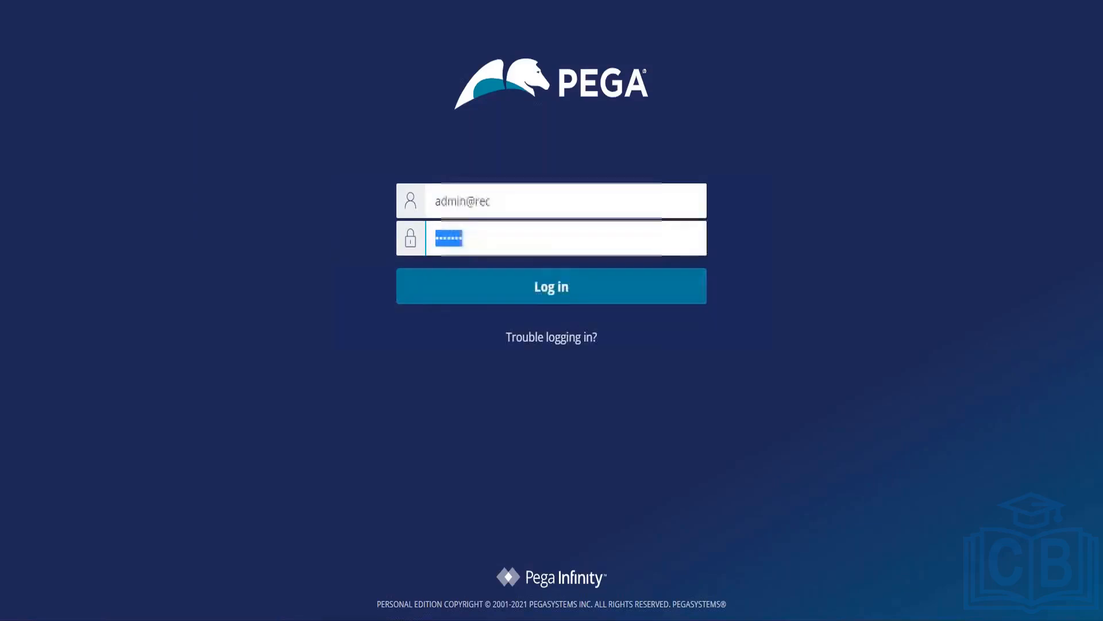
# Step: Paste the administrator's generated password from Notepad and submit the login
pyautogui.hotkey('alt', 'Tab')
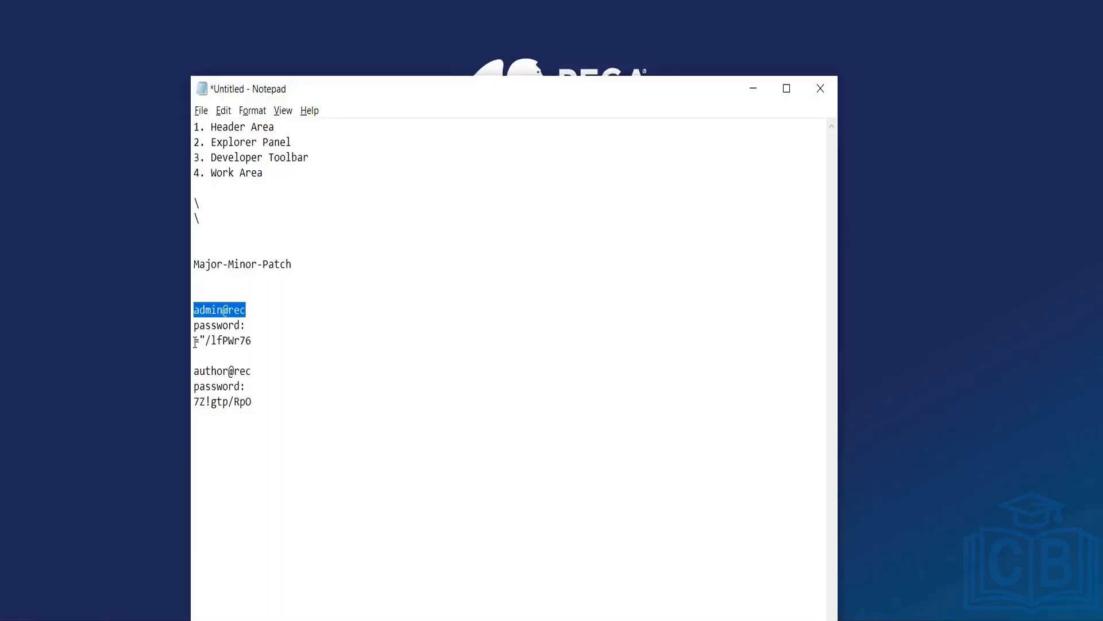
pyautogui.moveTo(195, 341); pyautogui.dragTo(256, 340)
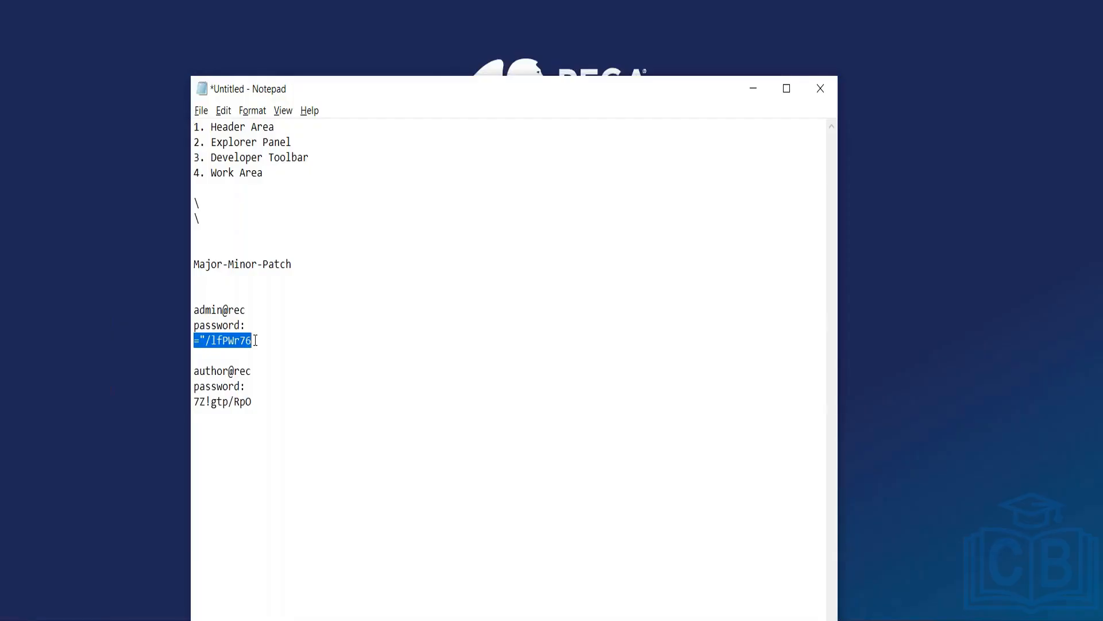
pyautogui.hotkey('ctrl', 'c')
pyautogui.hotkey('alt', 'Tab')
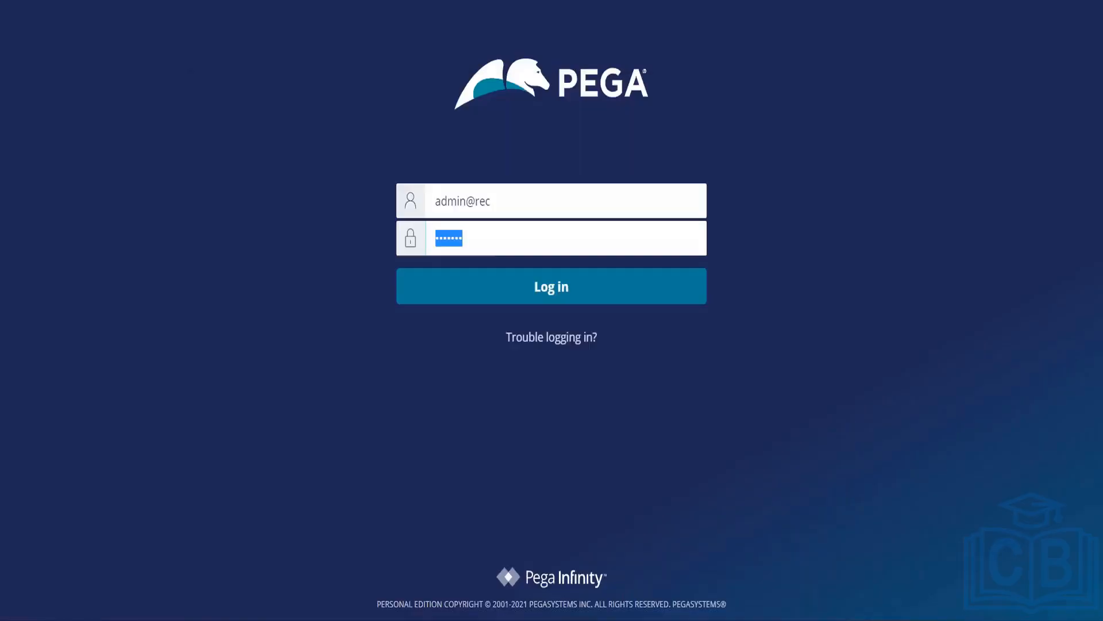
pyautogui.click(494, 248)
pyautogui.hotkey('ctrl', 'v')
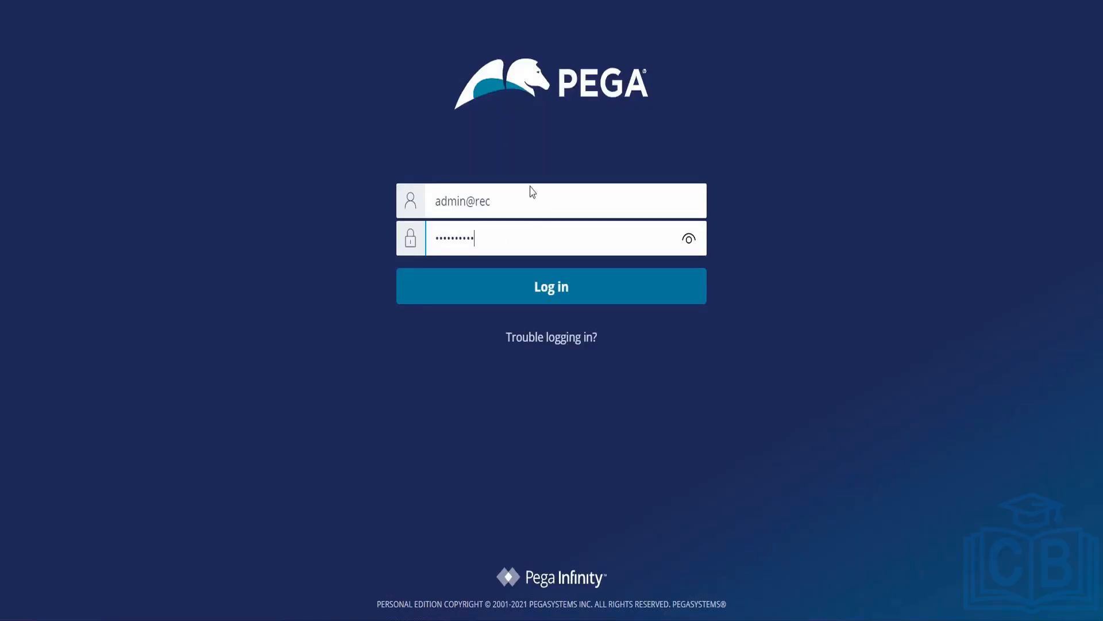
pyautogui.hotkey('alt', 'Tab')
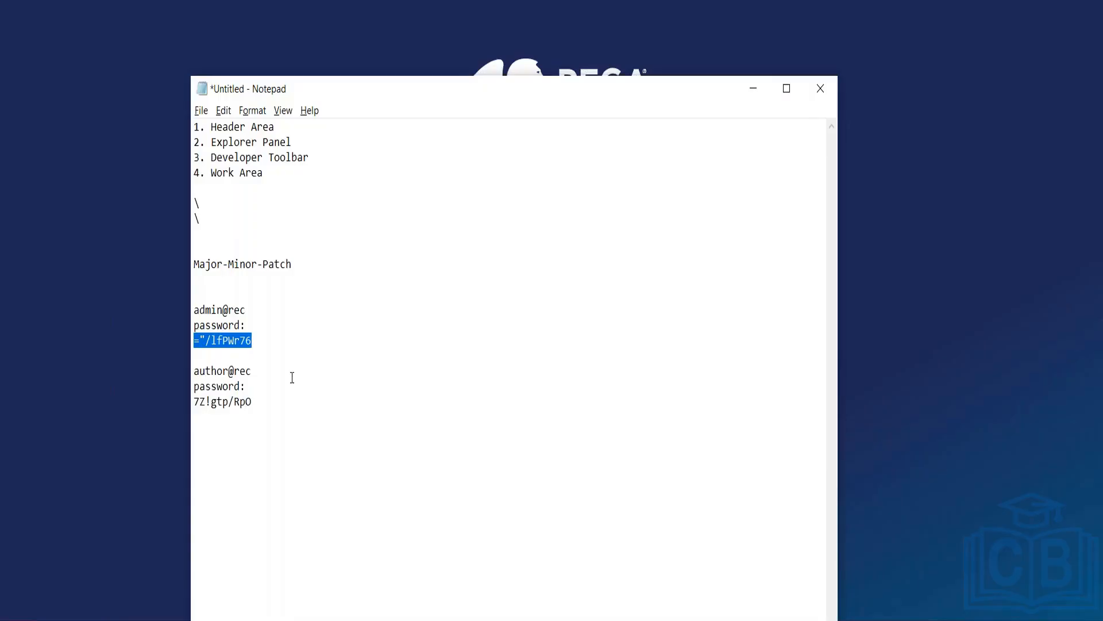
pyautogui.hotkey('alt', 'Tab')
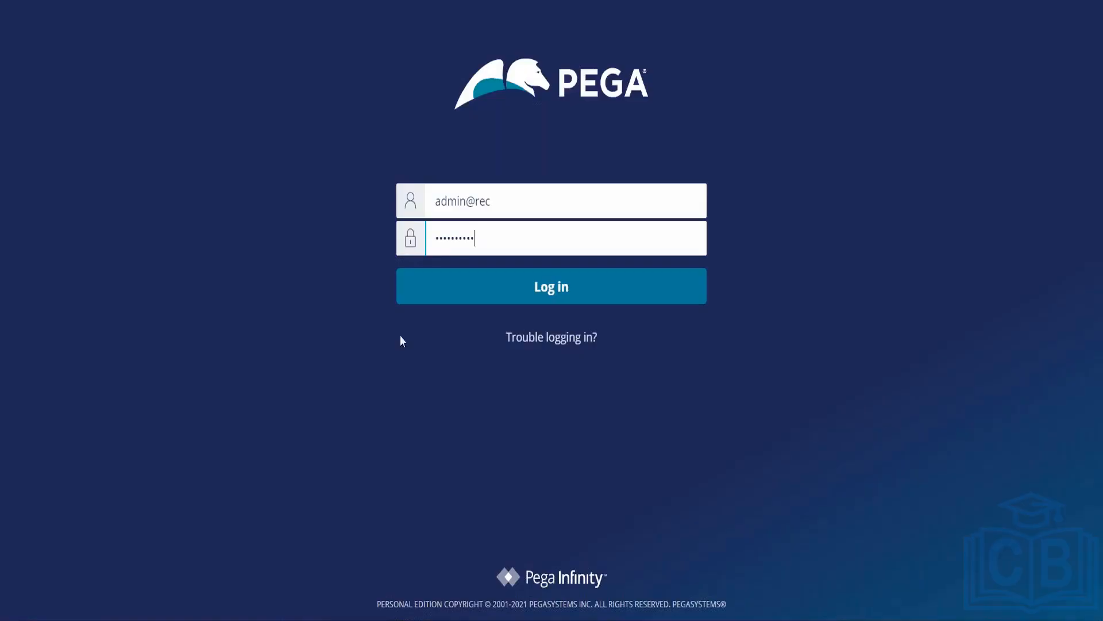
pyautogui.click(555, 294)
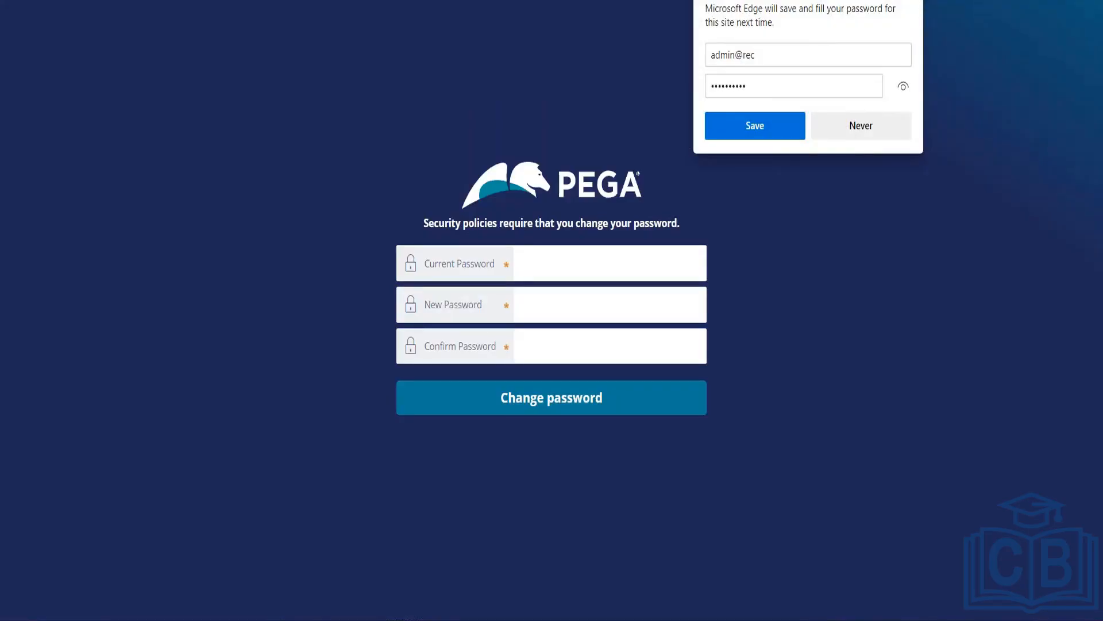
# Step: Change the administrator's initial password to a new one, revealing the confirmation to check it
pyautogui.click(609, 264)
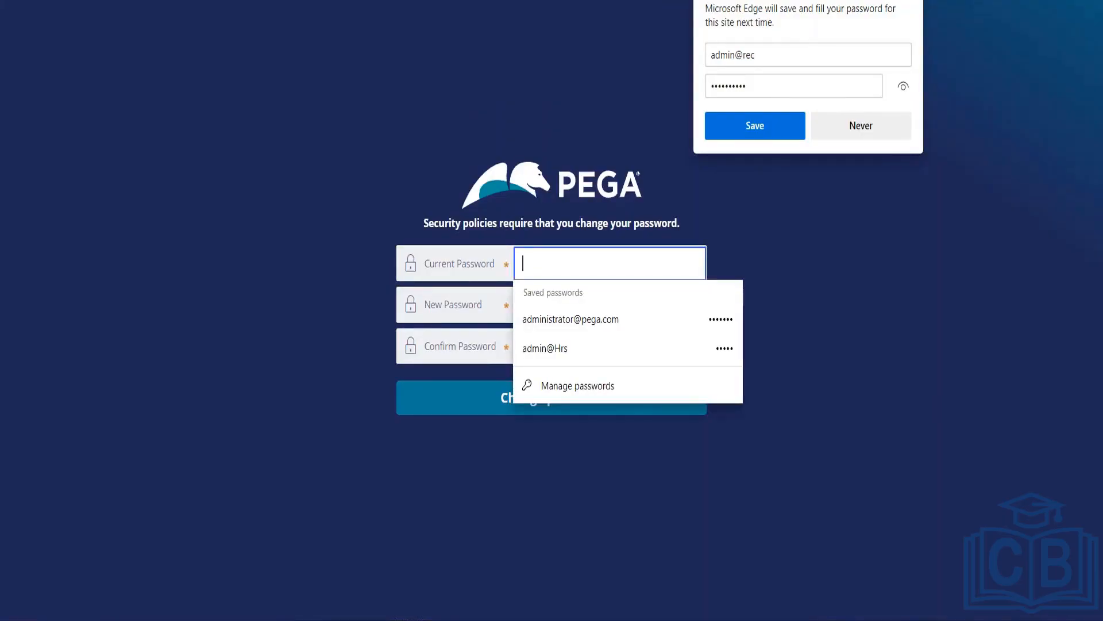
pyautogui.hotkey('ctrl', 'v')
pyautogui.click(610, 305)
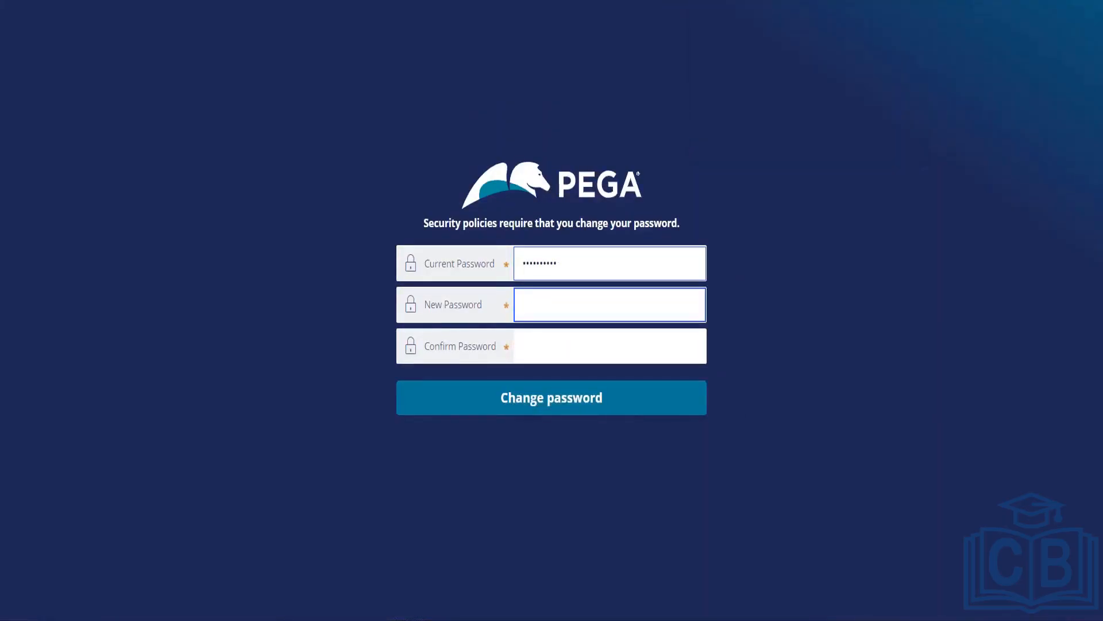
pyautogui.write('•••••')
pyautogui.press('Tab')
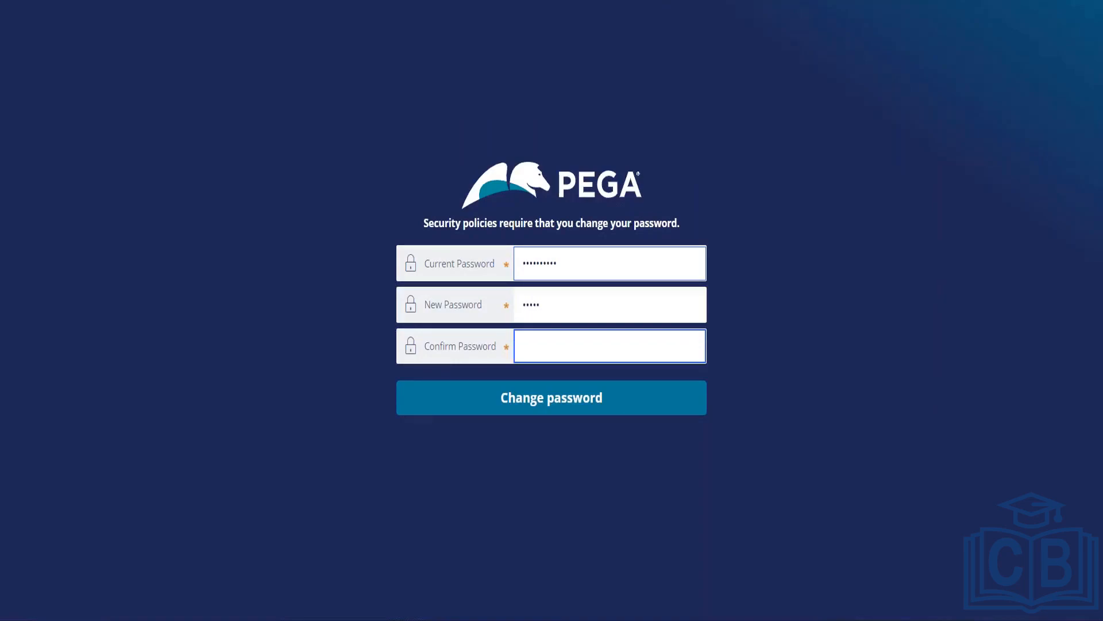
pyautogui.write('•••••')
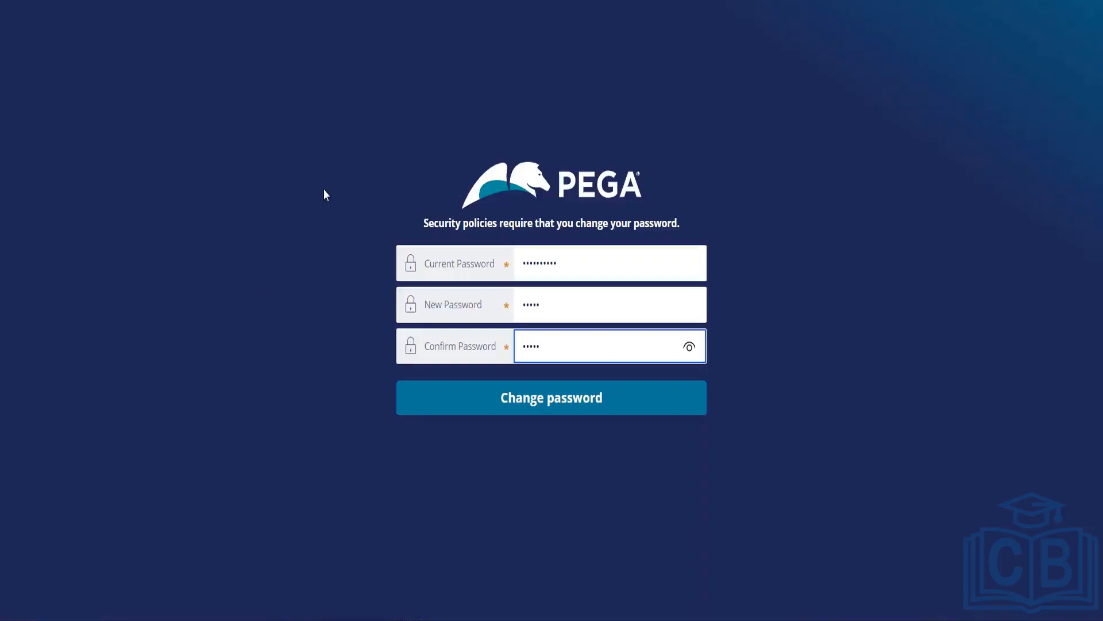
pyautogui.click(689, 347)
pyautogui.click(537, 405)
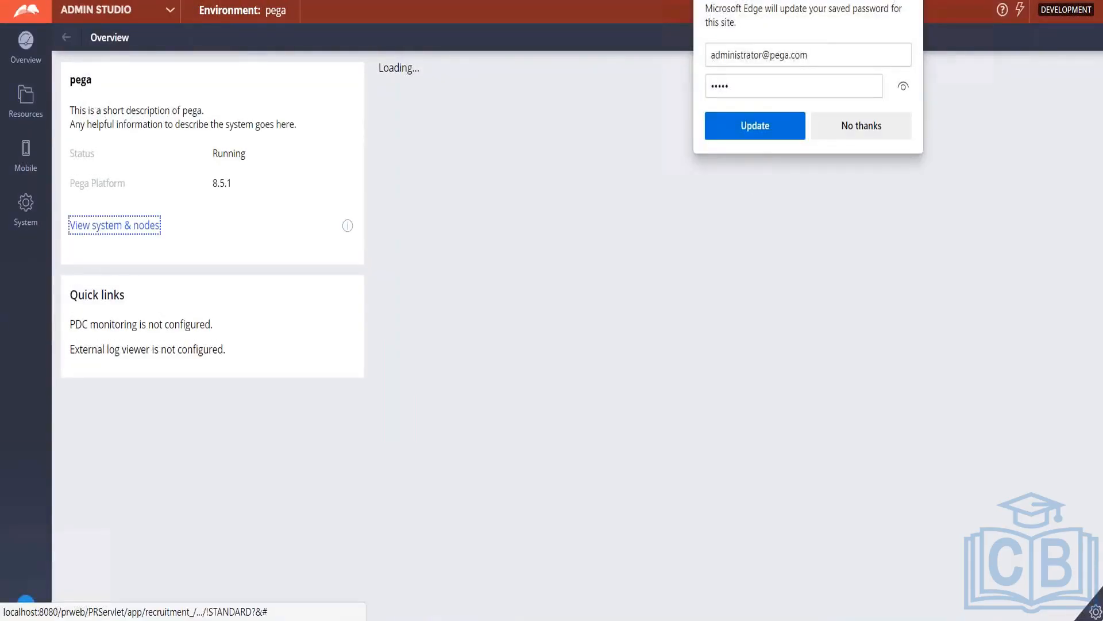
# Step: Dismiss the save-password prompt and log off Admin Studio
pyautogui.click(910, 1)
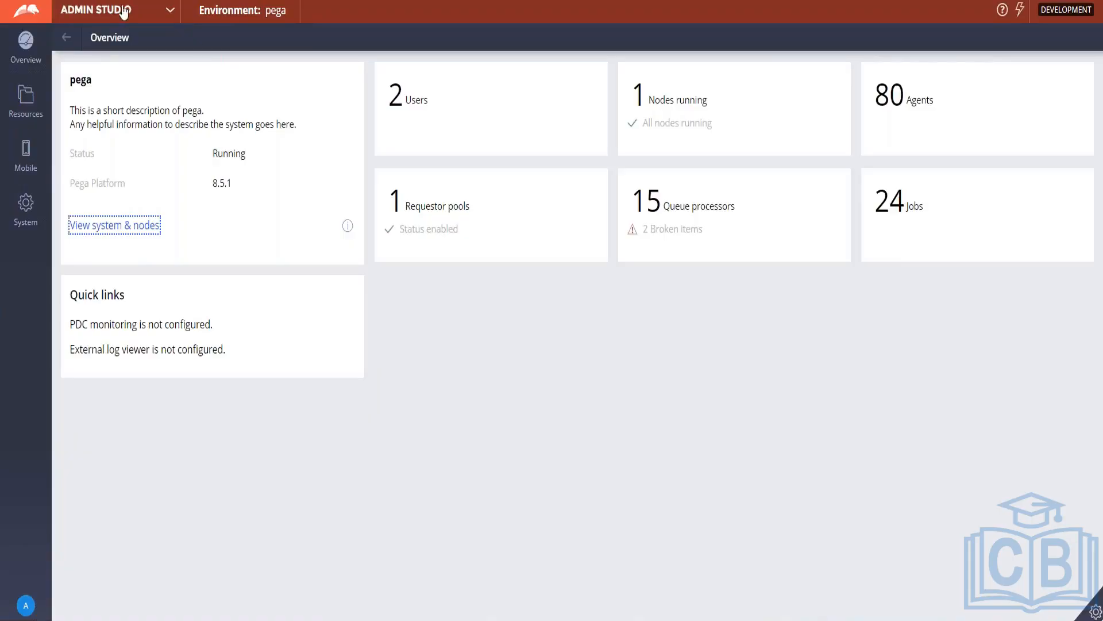
pyautogui.click(168, 9)
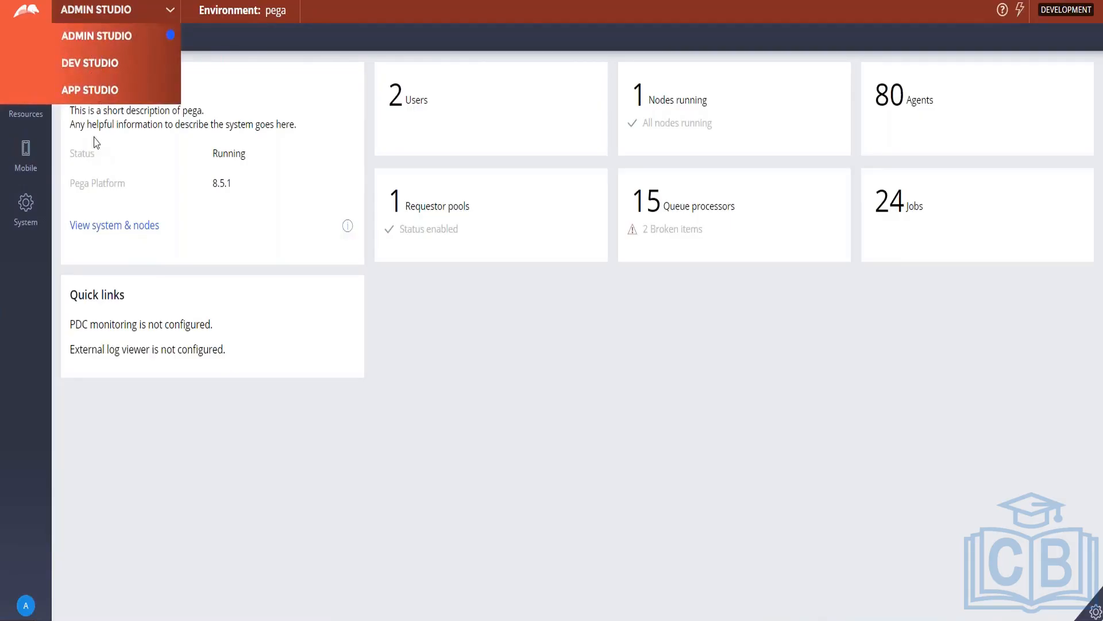
pyautogui.click(26, 609)
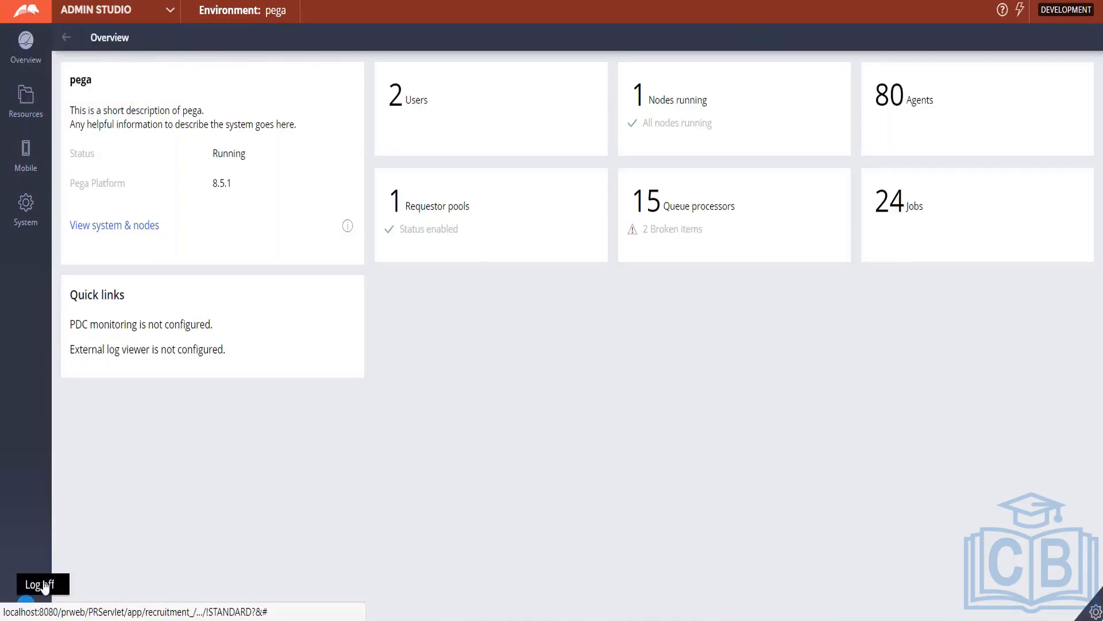
pyautogui.click(52, 585)
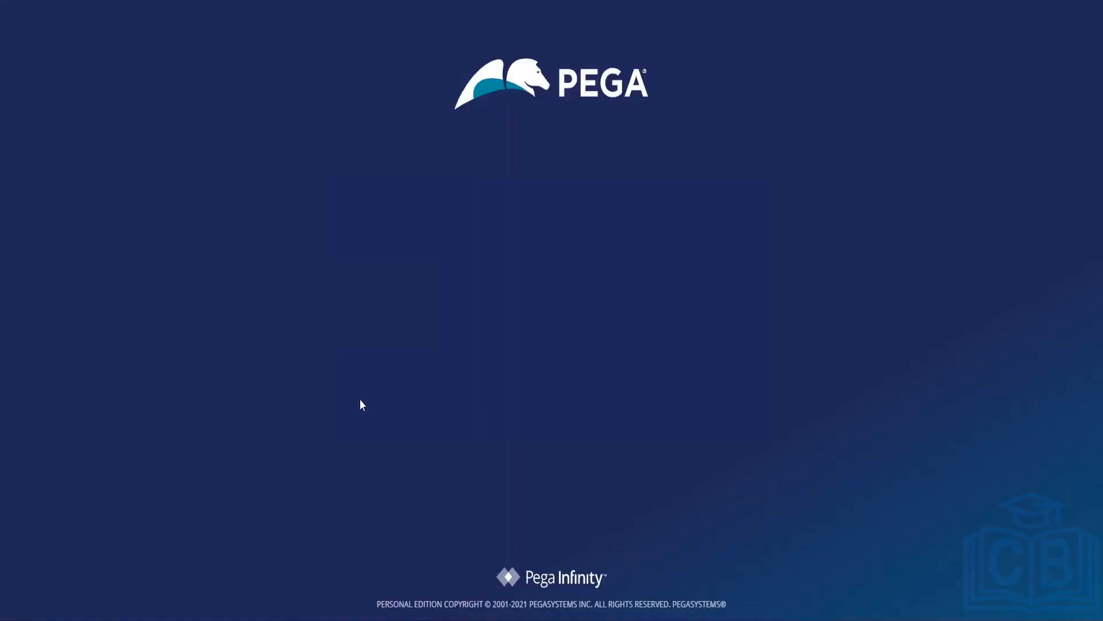
# Step: Enter the author user name from Notepad into the login User name field
pyautogui.hotkey('alt', 'Tab')
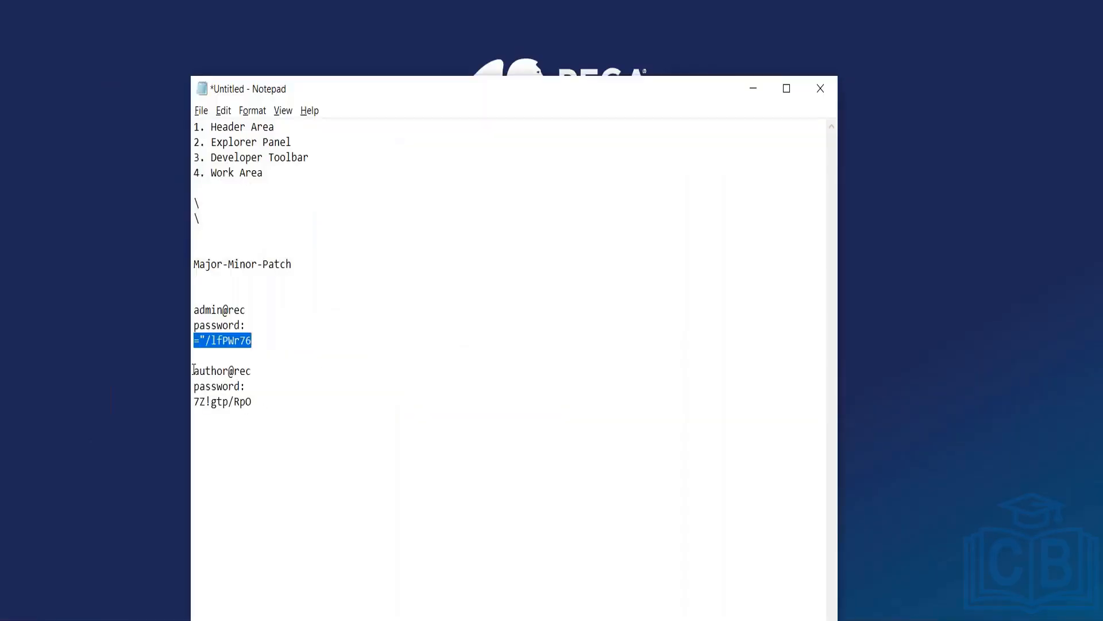
pyautogui.moveTo(194, 369); pyautogui.dragTo(252, 366)
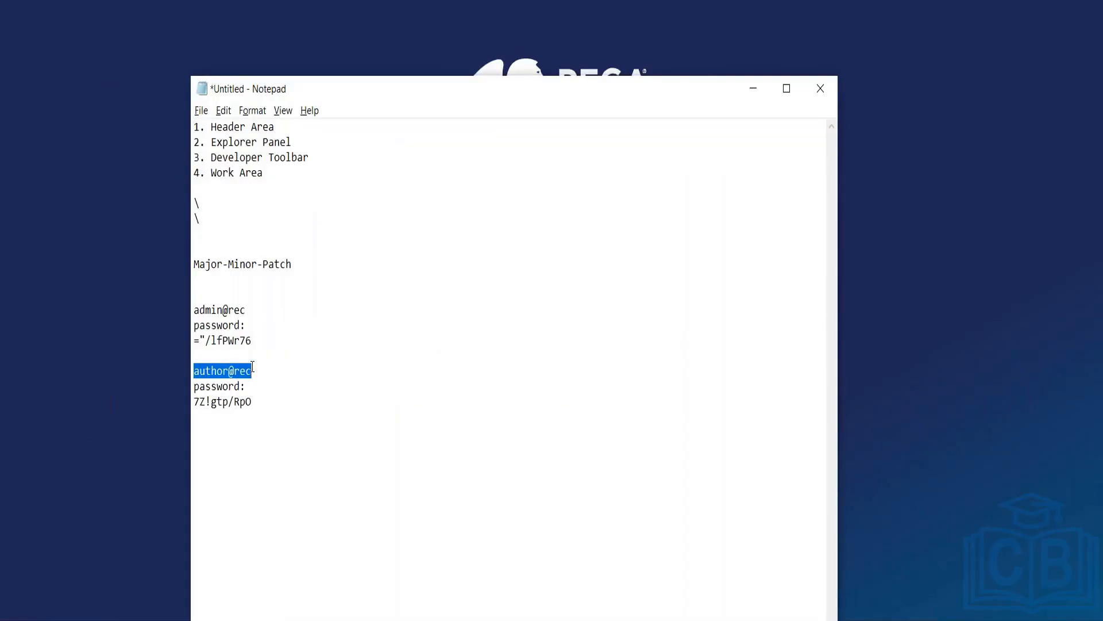
pyautogui.hotkey('alt', 'Tab')
pyautogui.hotkey('ctrl', 'a')
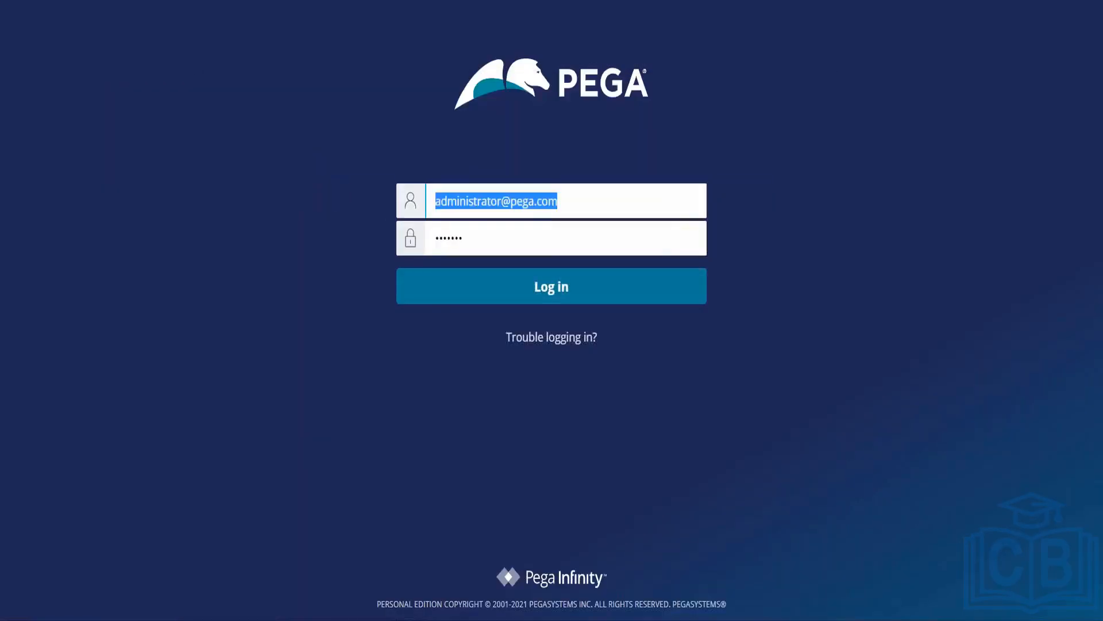
pyautogui.press('BackSpace')
pyautogui.hotkey('ctrl', 'v')
pyautogui.press('Tab')
# Step: Paste the author's generated password and submit the login
pyautogui.hotkey('alt', 'Tab')
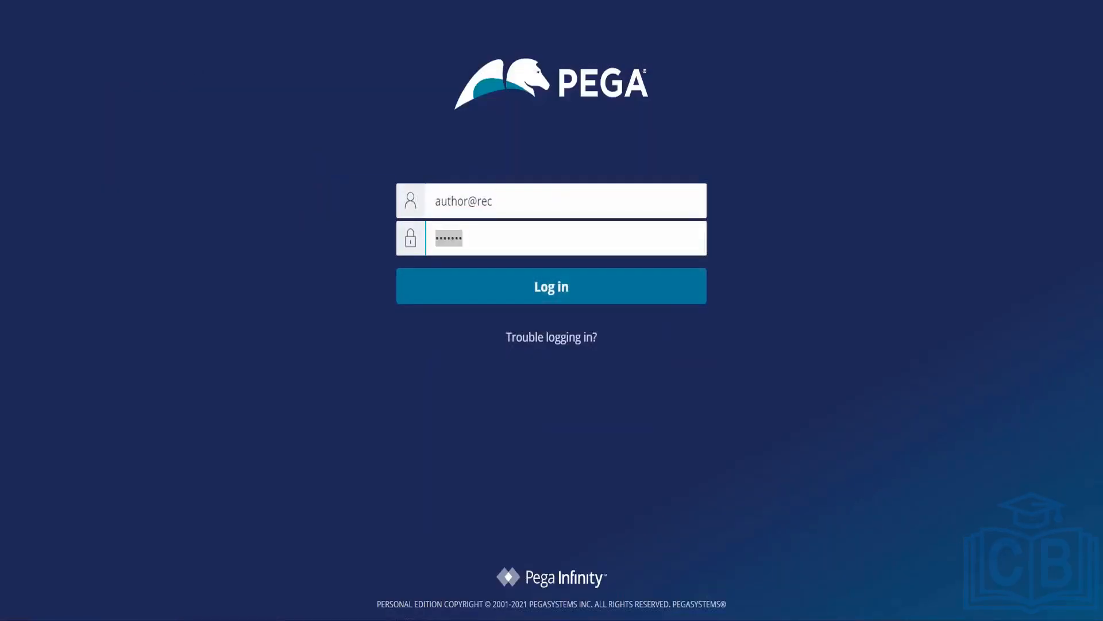
pyautogui.moveTo(195, 401); pyautogui.dragTo(252, 401)
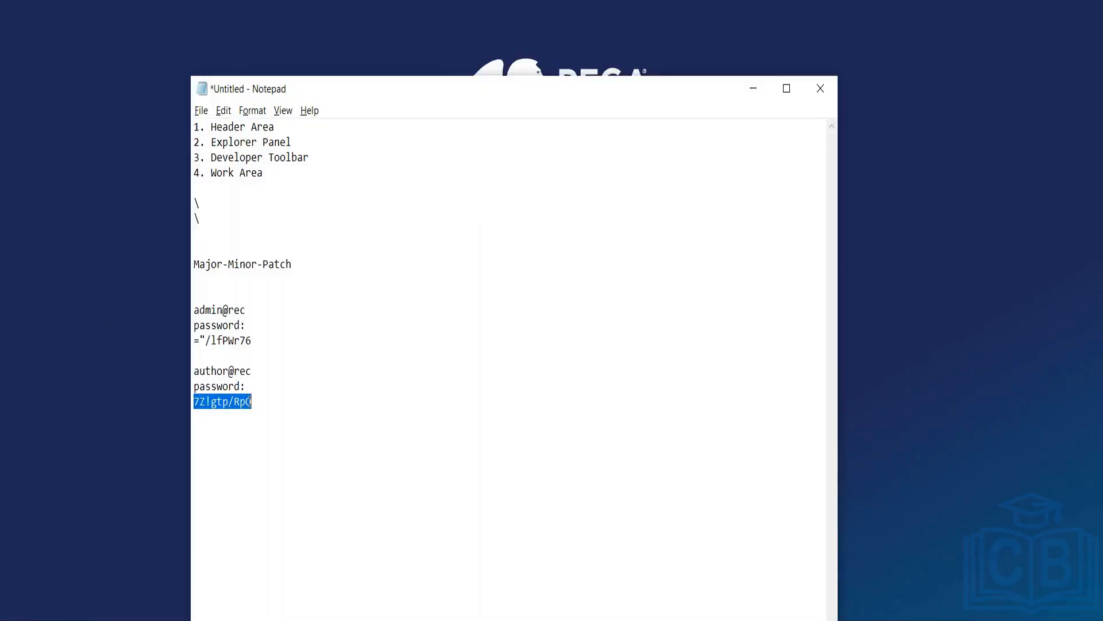
pyautogui.hotkey('ctrl', 'c')
pyautogui.hotkey('alt', 'Tab')
pyautogui.press('BackSpace')
pyautogui.hotkey('ctrl', 'v')
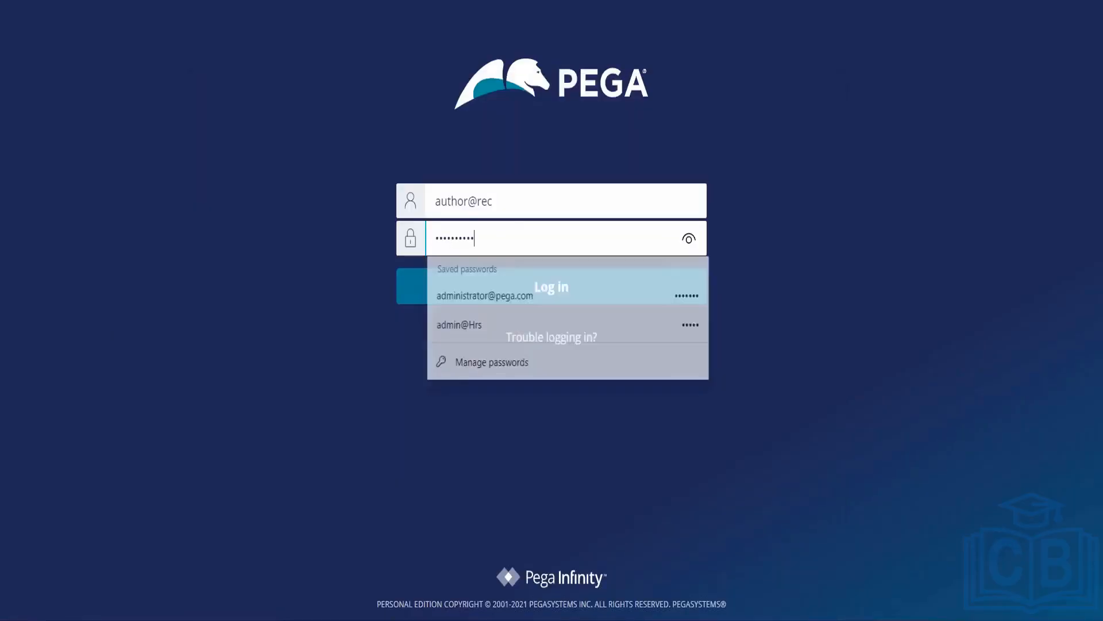
pyautogui.press('Return')
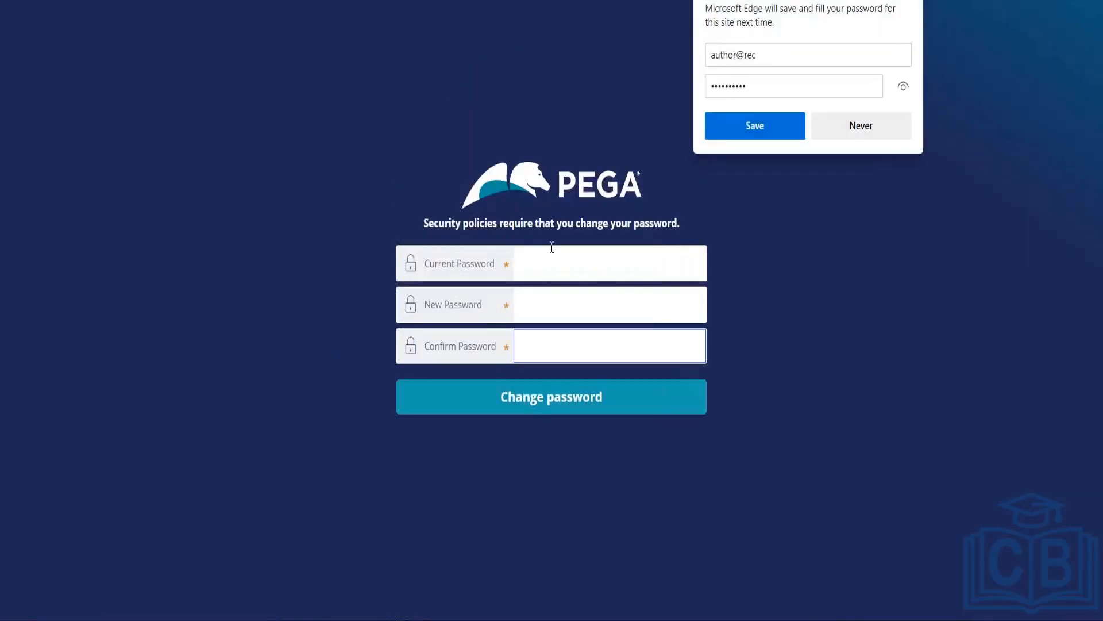
# Step: Replace the author's initial password with a new one, entered twice, and submit
pyautogui.click(552, 247)
pyautogui.hotkey('ctrl', 'v')
pyautogui.press('Tab')
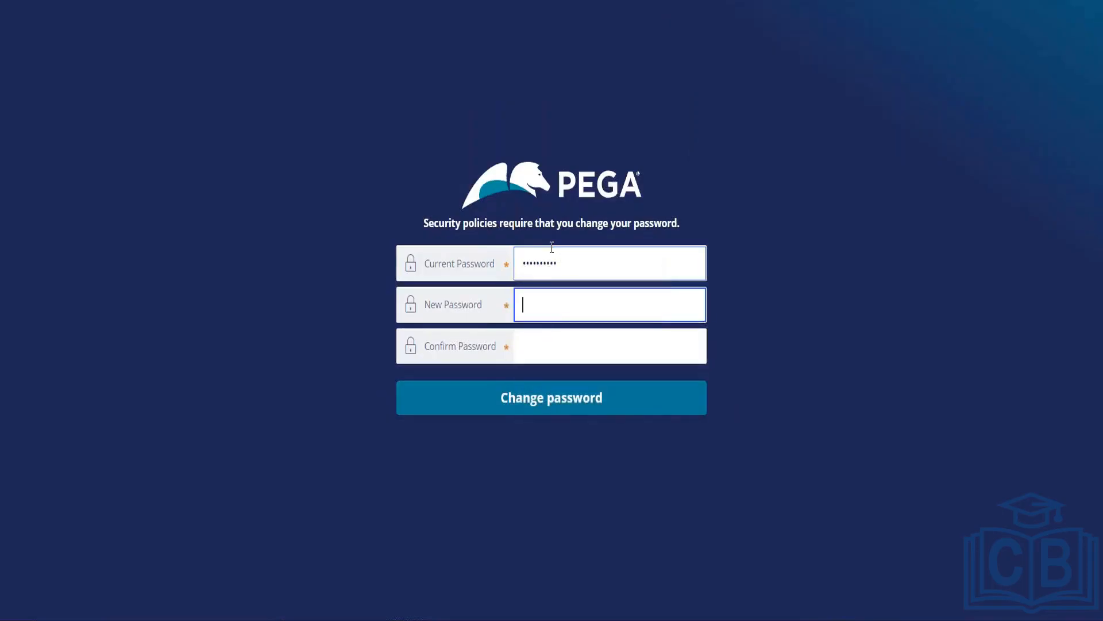
pyautogui.write('•••••')
pyautogui.press('Tab')
pyautogui.write('•••••')
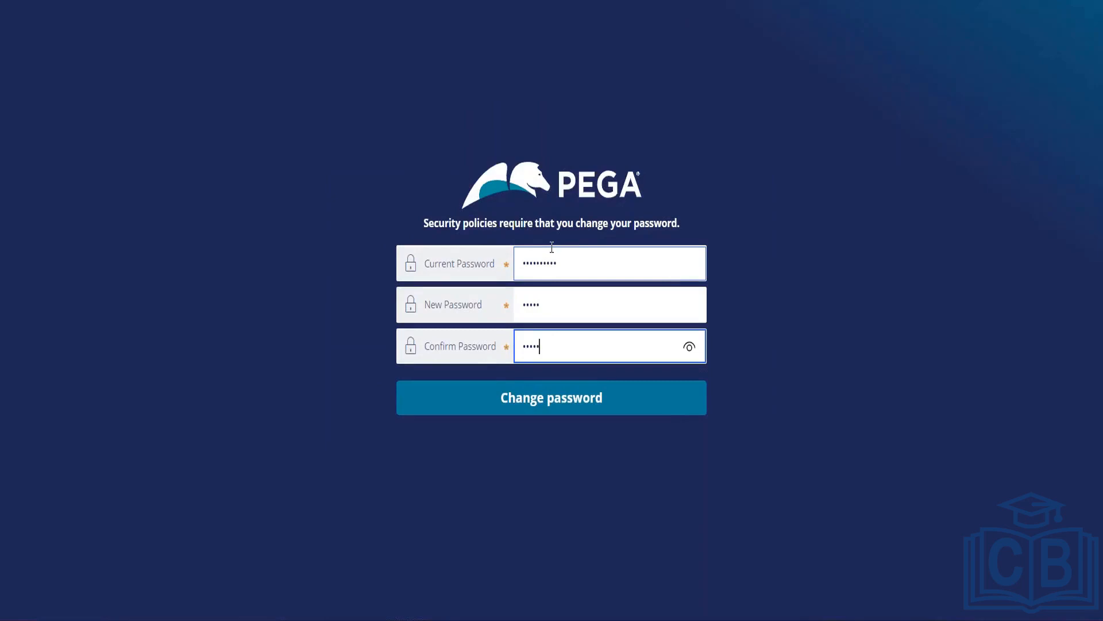
pyautogui.click(570, 411)
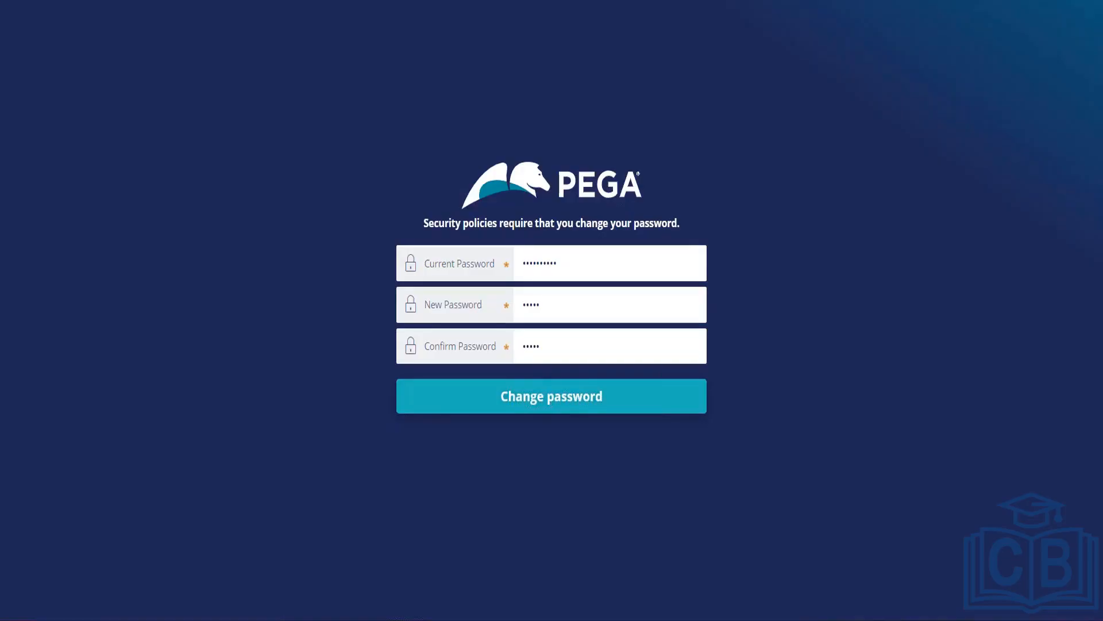
pyautogui.click(553, 396)
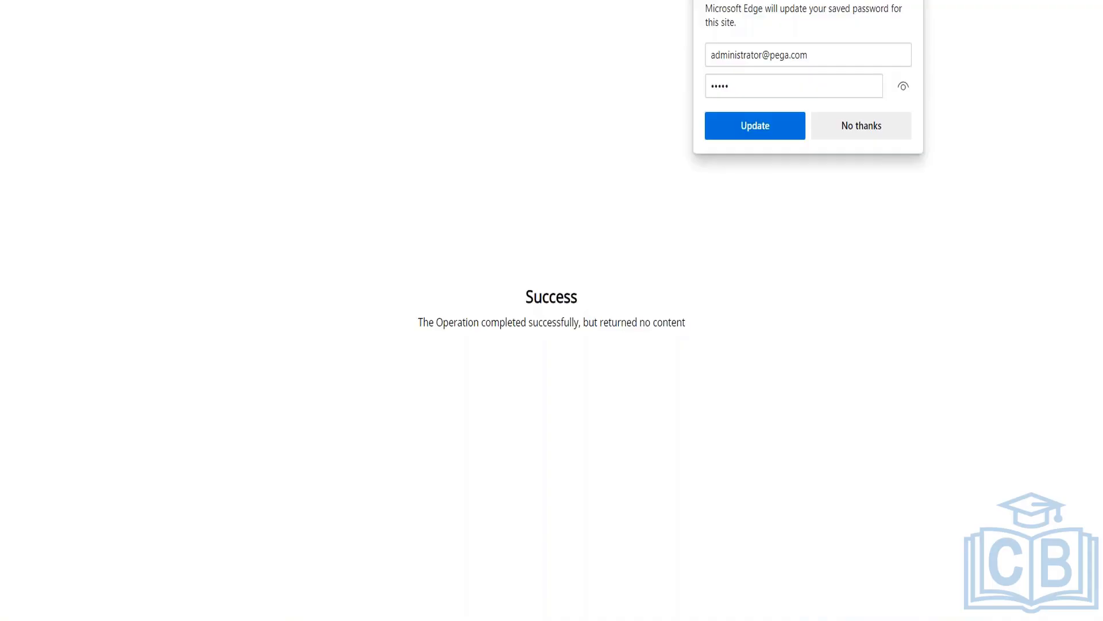
pyautogui.press('BackSpace')
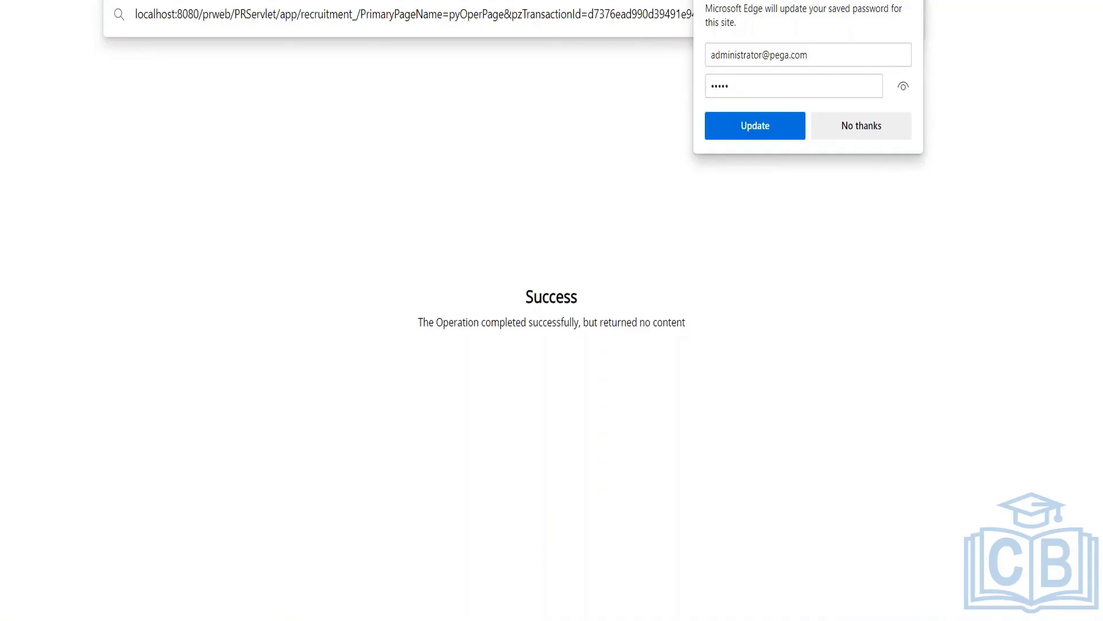
# Step: Trim the address back to the recruitment_/ root and load it
pyautogui.press('BackSpace')
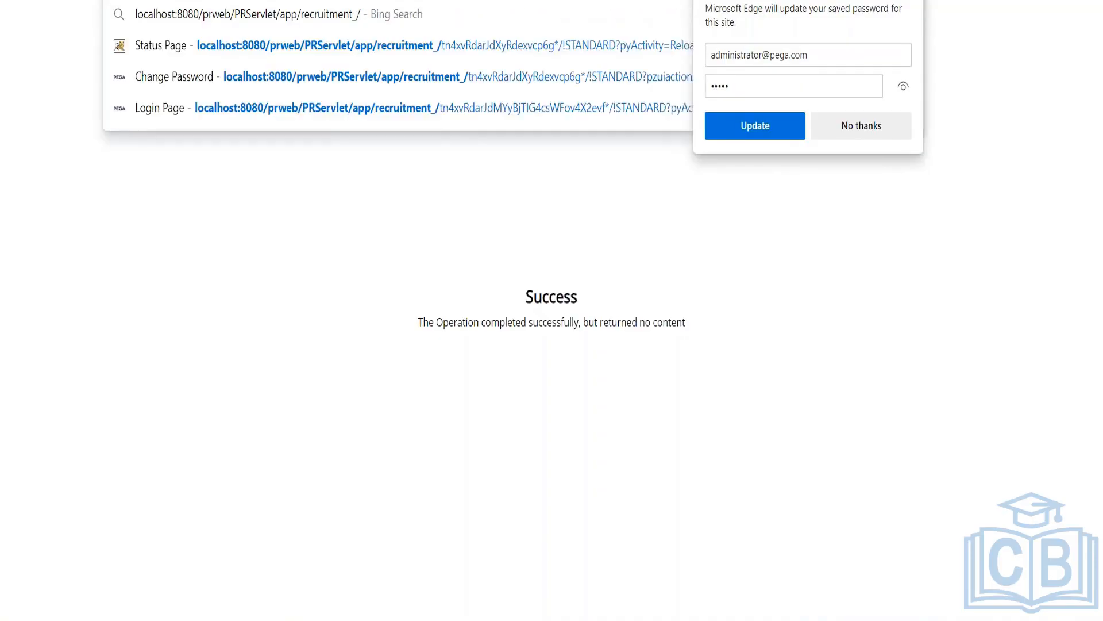
pyautogui.press('Return')
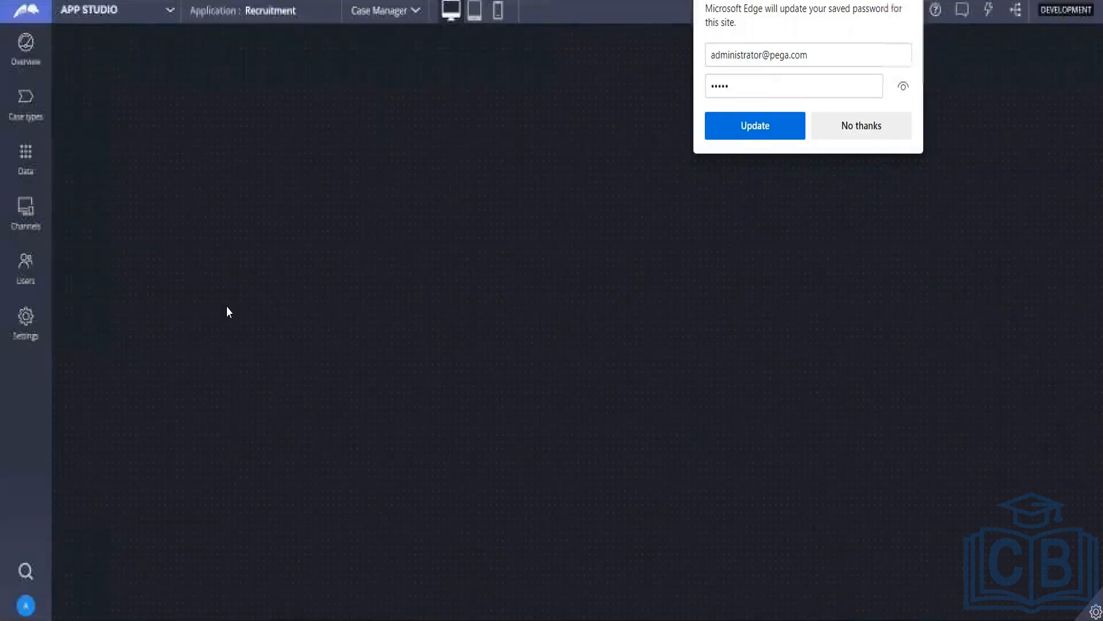
# Step: Dismiss Edge's update-password prompt and show Recruitment's still-empty Case types page
pyautogui.click(172, 17)
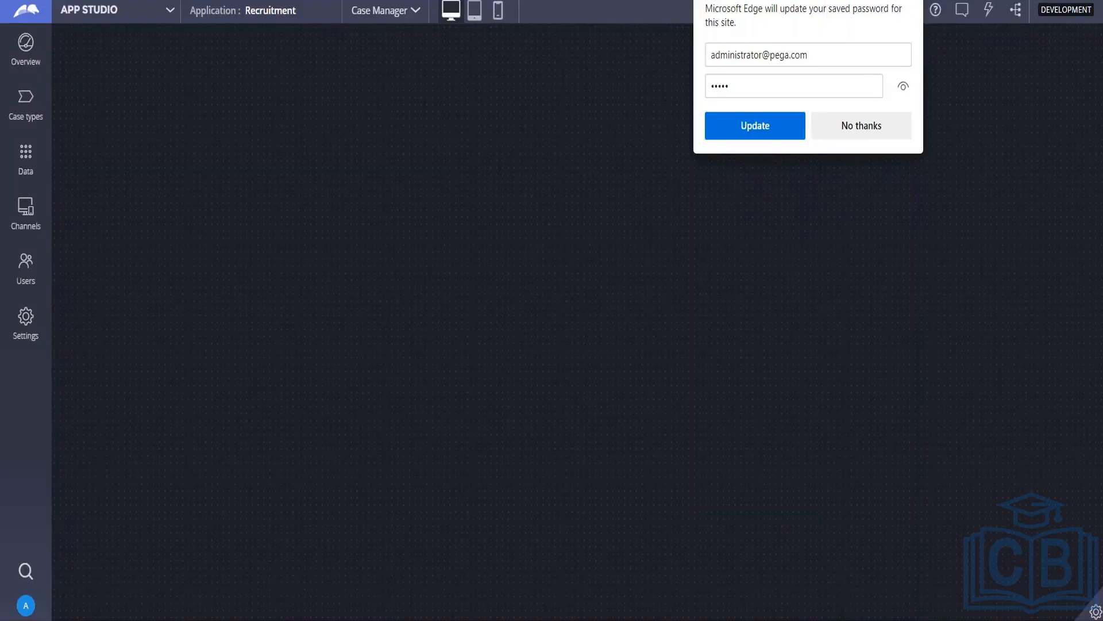
pyautogui.click(908, 2)
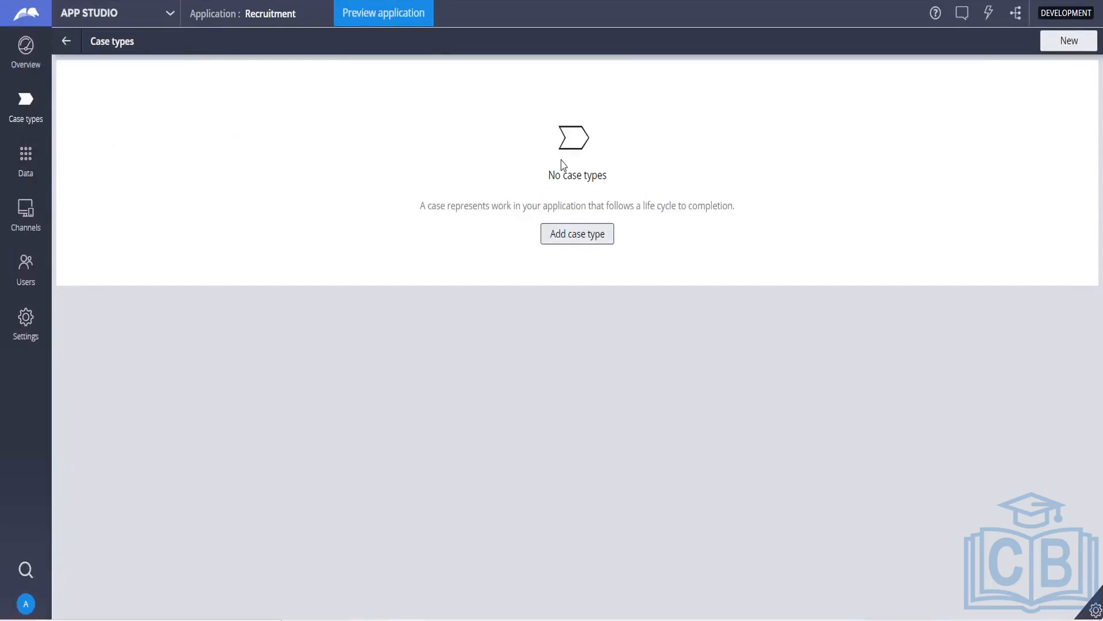
# Step: Add a new case type named 'Recruitment' and confirm it past the naming step
pyautogui.click(572, 234)
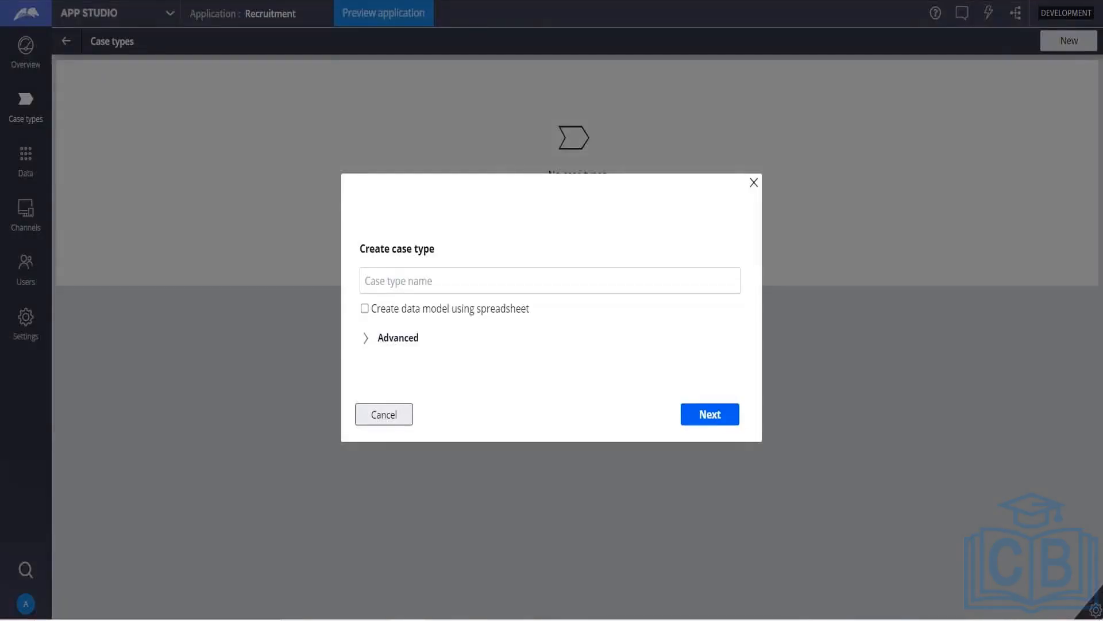
pyautogui.click(503, 280)
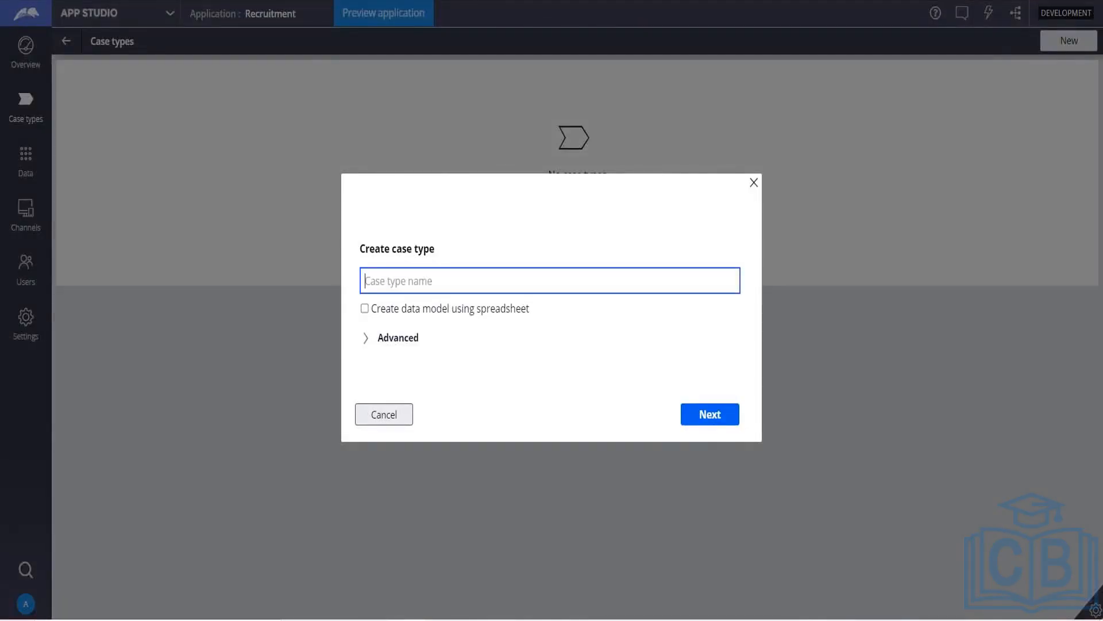
pyautogui.write('Recruitment')
pyautogui.click(710, 414)
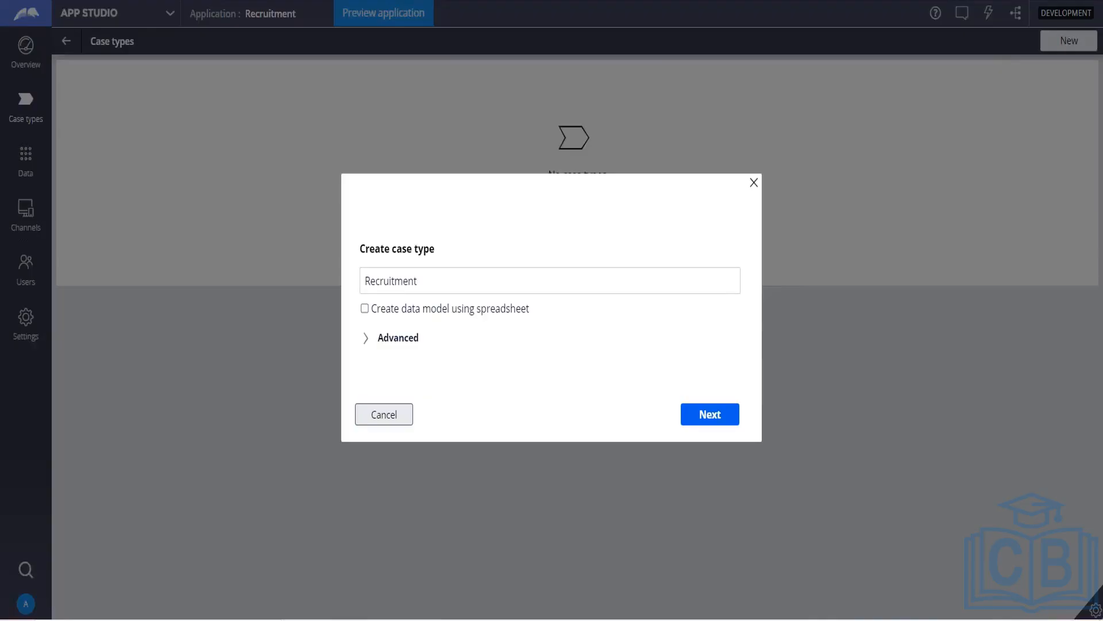
pyautogui.click(708, 423)
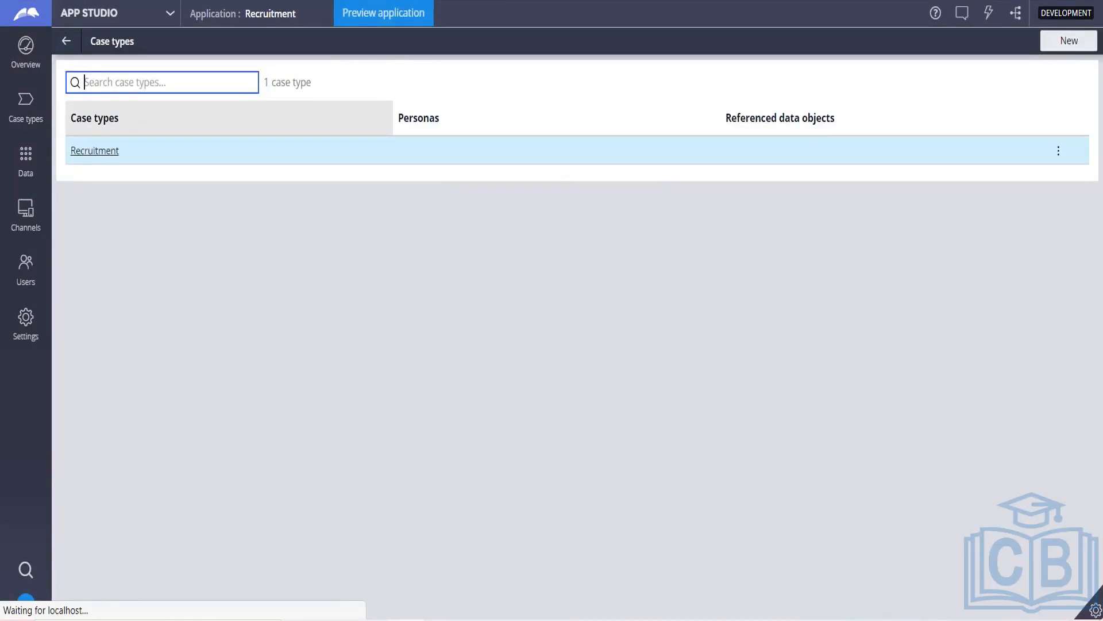
pyautogui.click(149, 381)
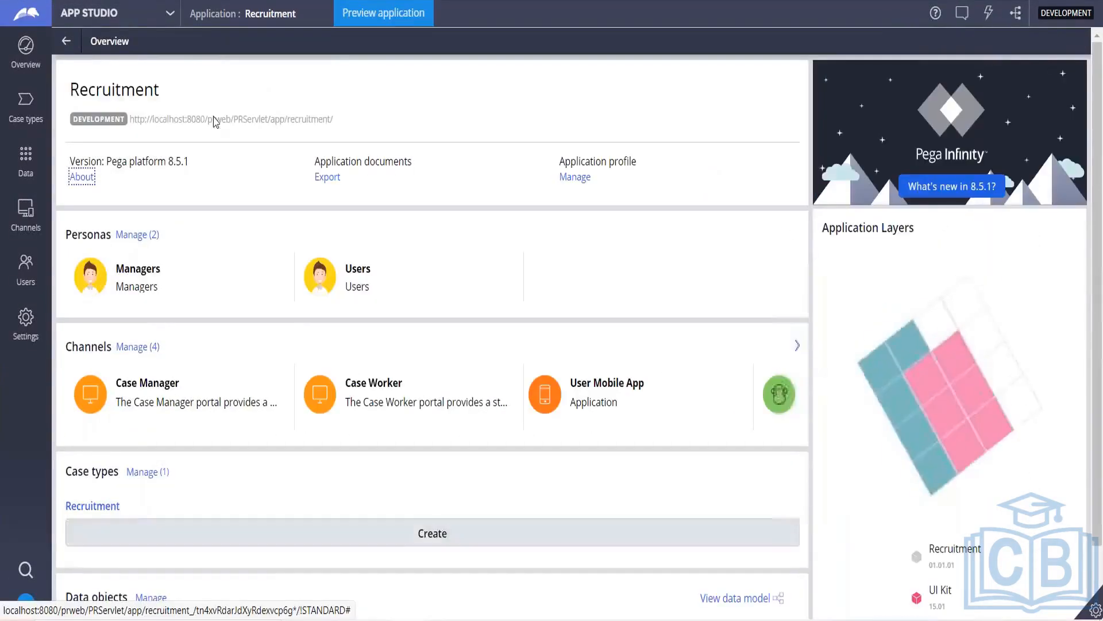
pyautogui.click(17, 98)
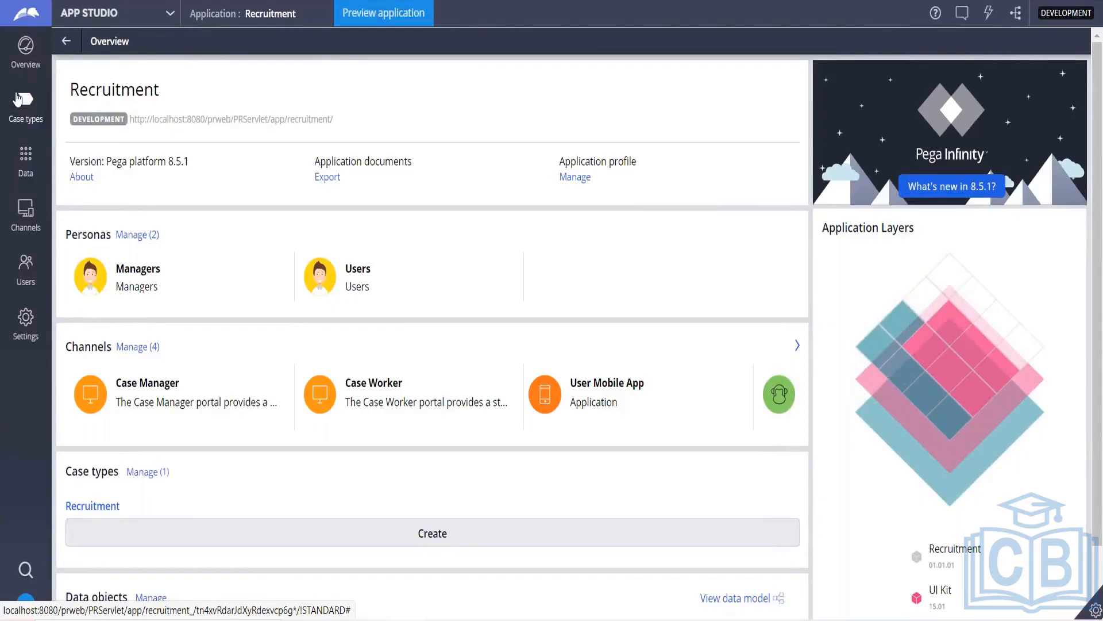
pyautogui.click(27, 114)
pyautogui.click(27, 114)
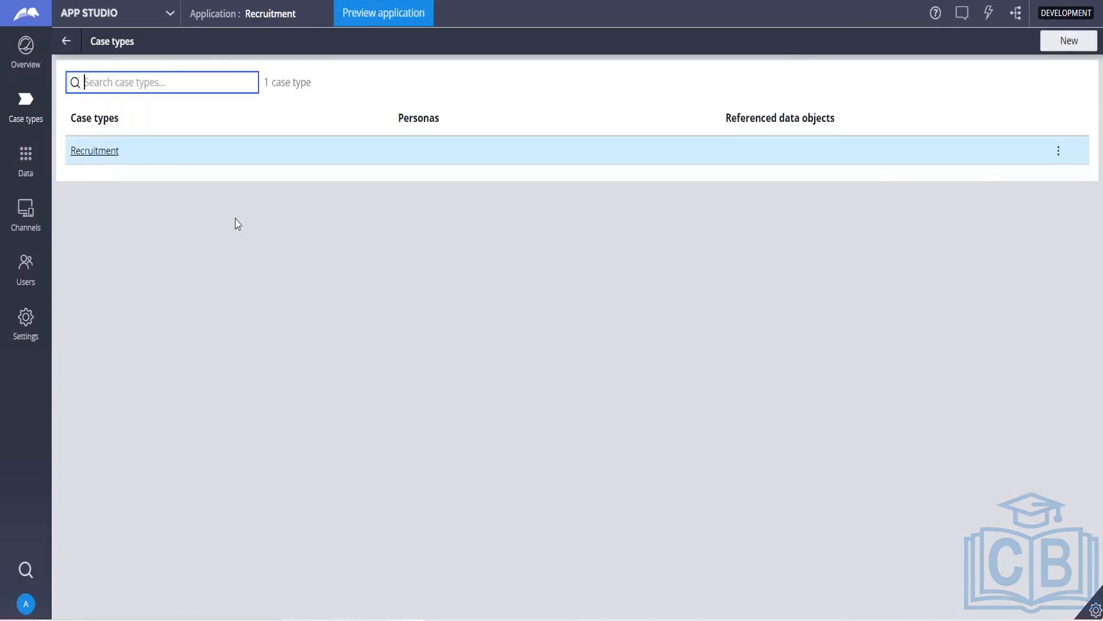
# Step: Create an 'Onboarding' case type, whose life cycle starts with only the Create stage
pyautogui.click(1069, 40)
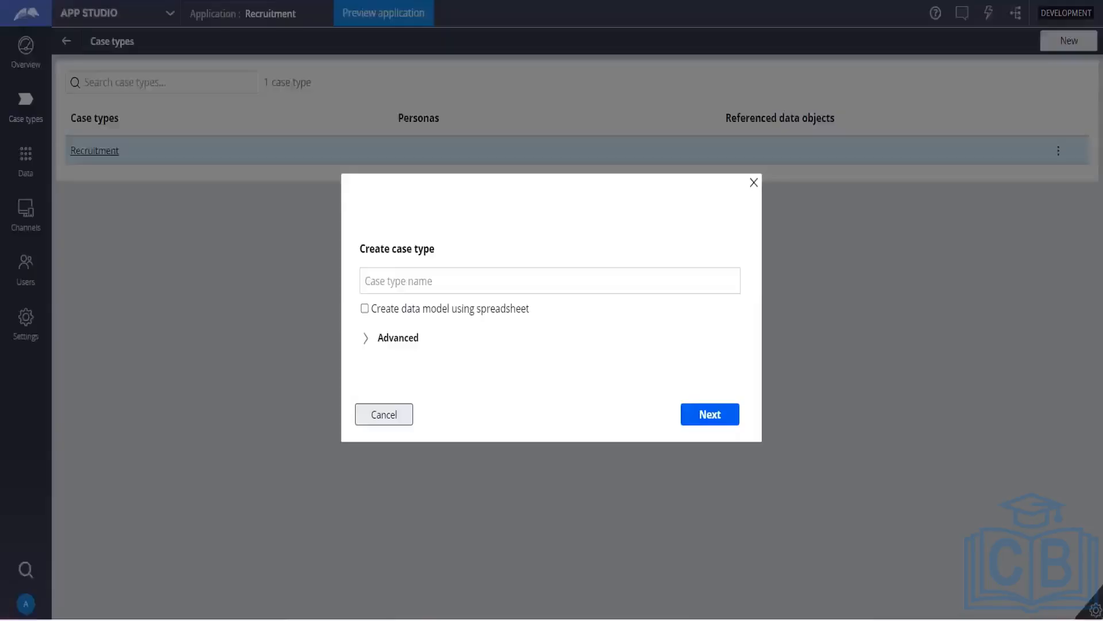
pyautogui.click(511, 280)
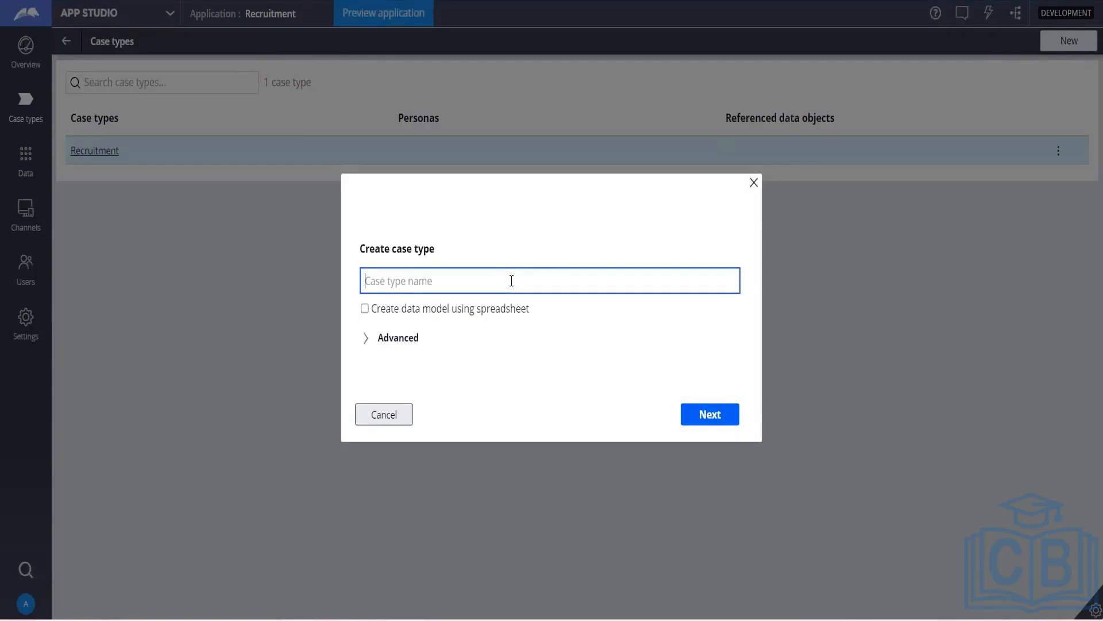
pyautogui.write('Onboarding')
pyautogui.click(722, 418)
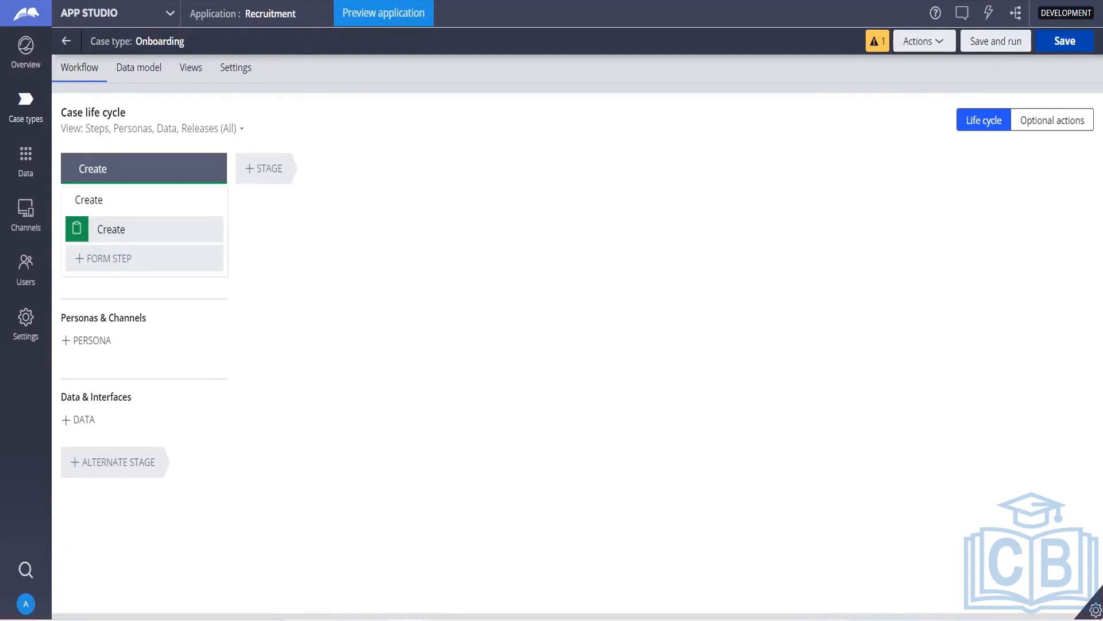
# Step: Save the Onboarding case type and go back to the list showing Onboarding and Recruitment
pyautogui.click(1065, 41)
pyautogui.click(1065, 41)
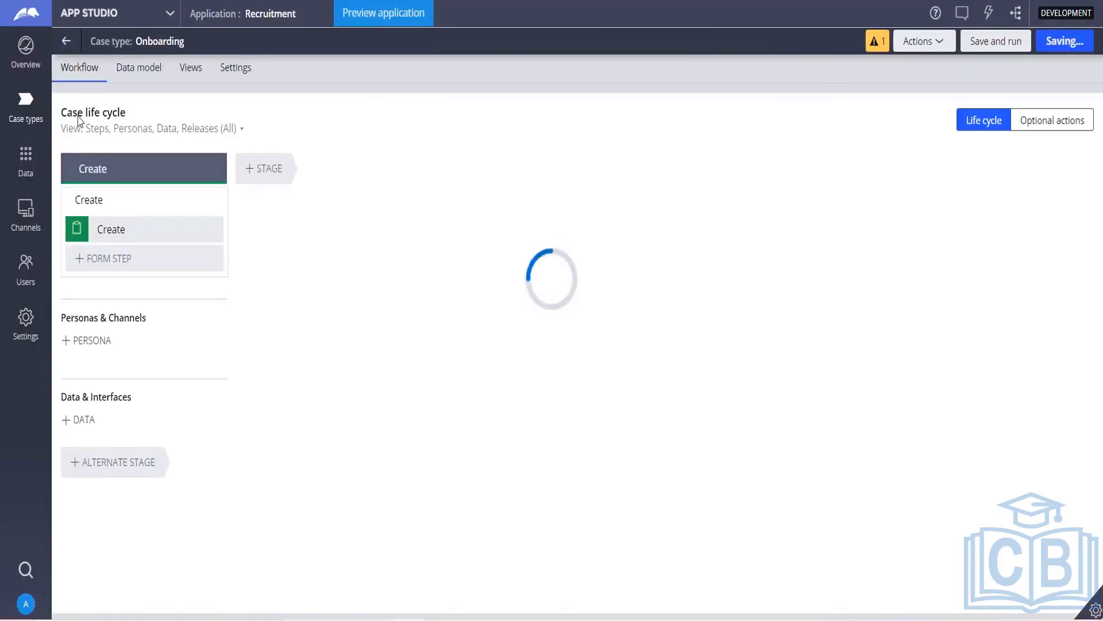
pyautogui.click(31, 126)
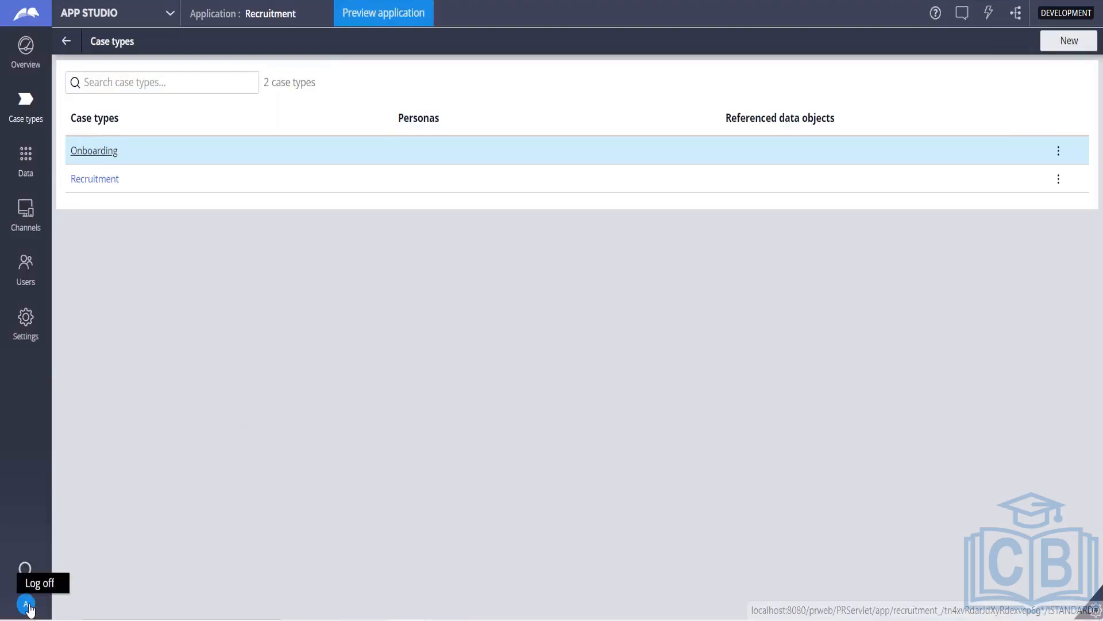
# Step: Log off, sign back in as the administrator operator with its password, and switch to Dev Studio
pyautogui.click(40, 585)
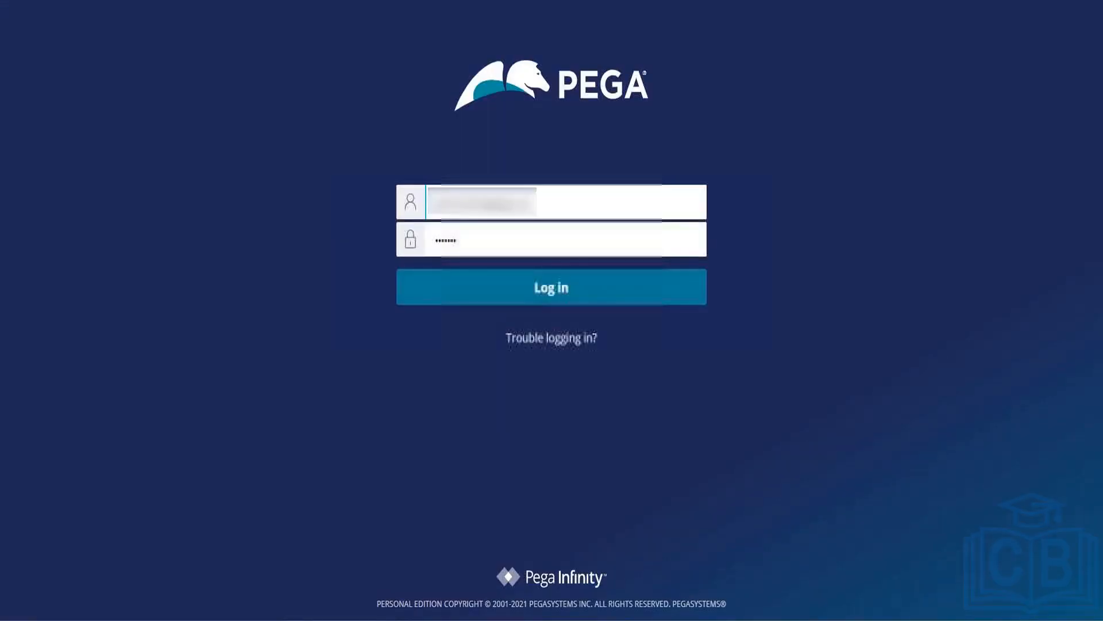
pyautogui.doubleClick(569, 212)
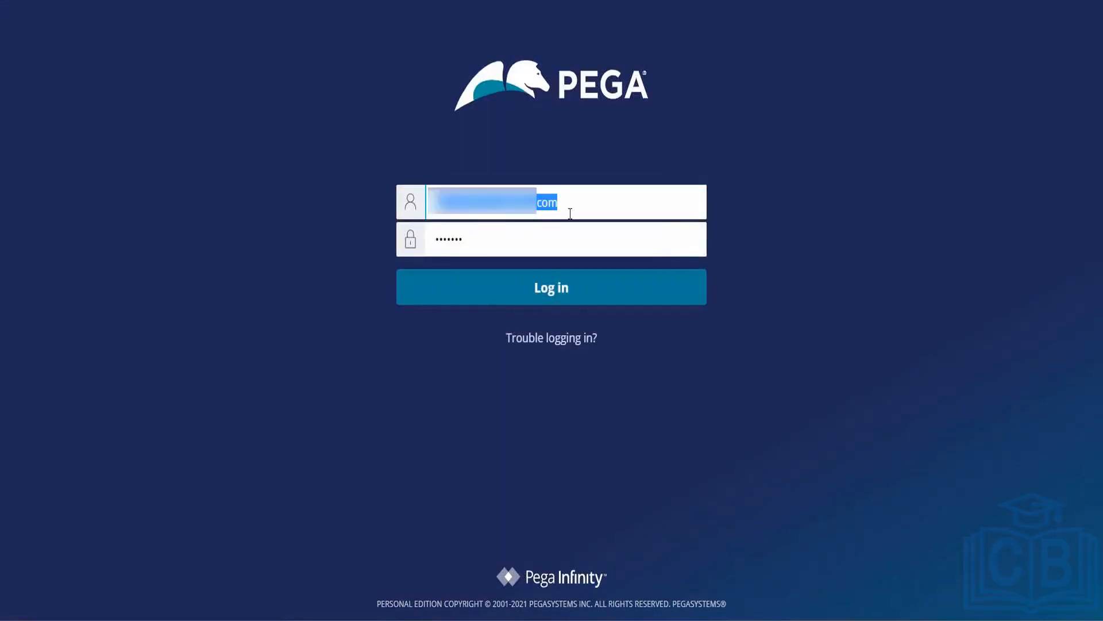
pyautogui.write('adminis')
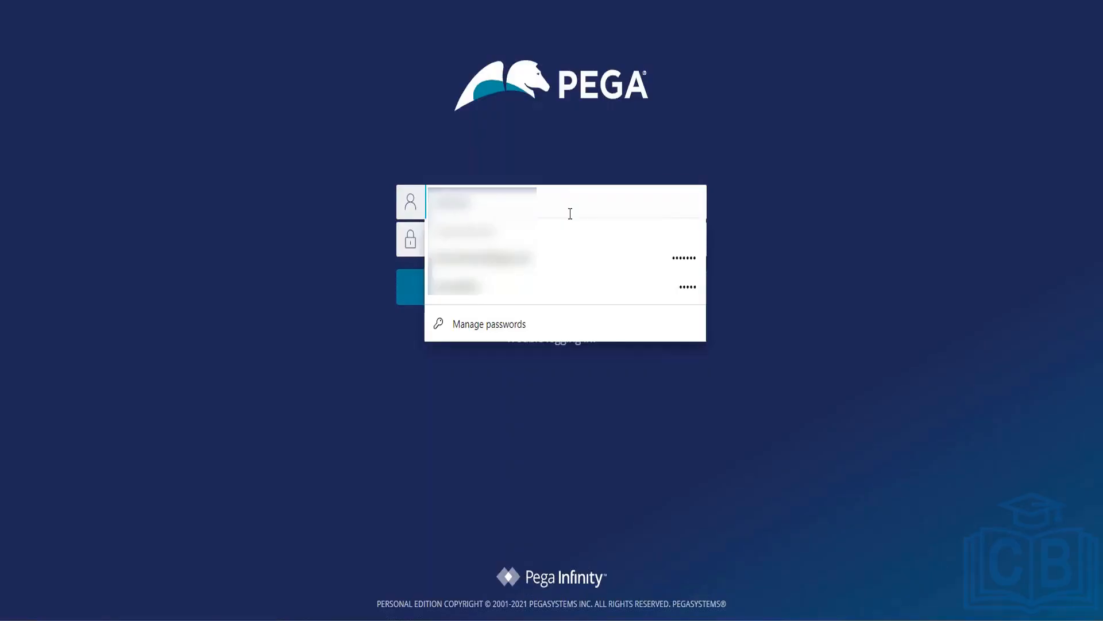
pyautogui.write('trator')
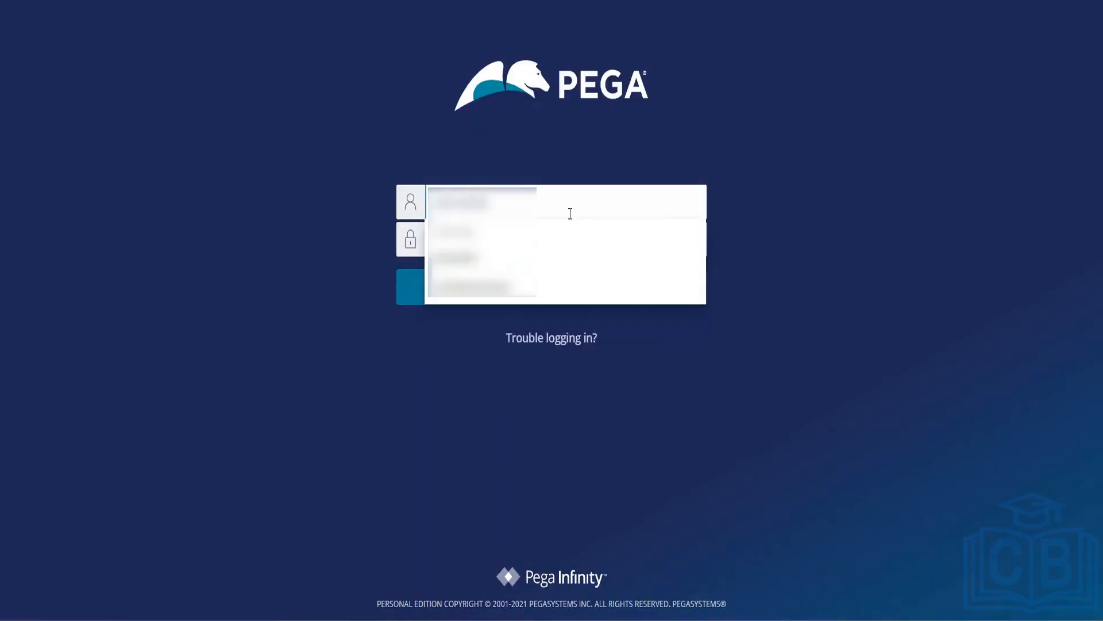
pyautogui.press('Tab')
pyautogui.write('rules')
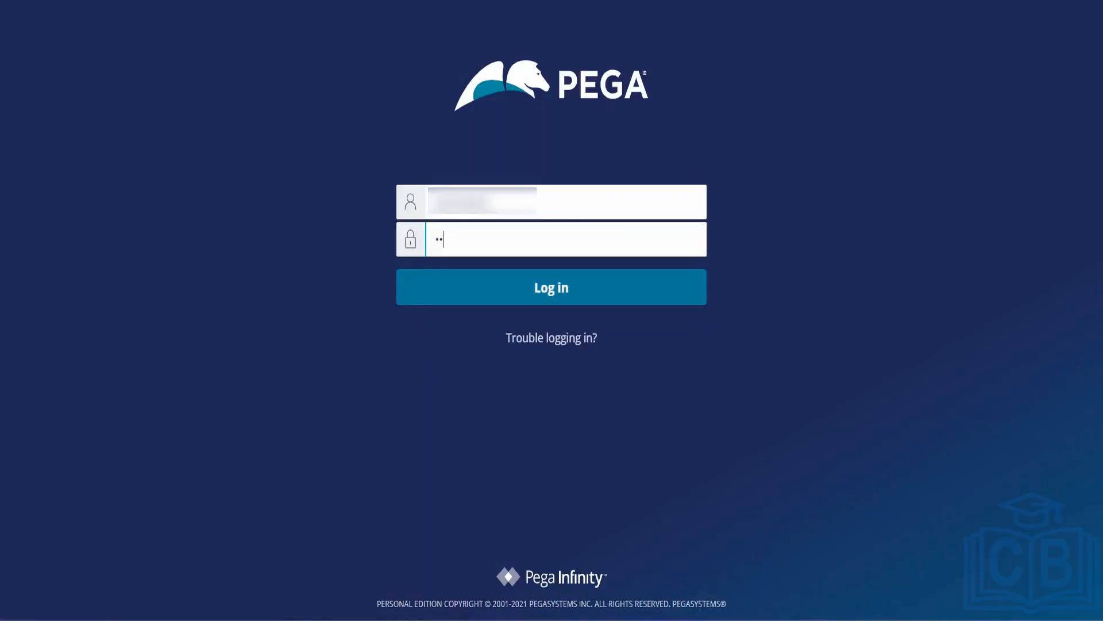
pyautogui.press('Return')
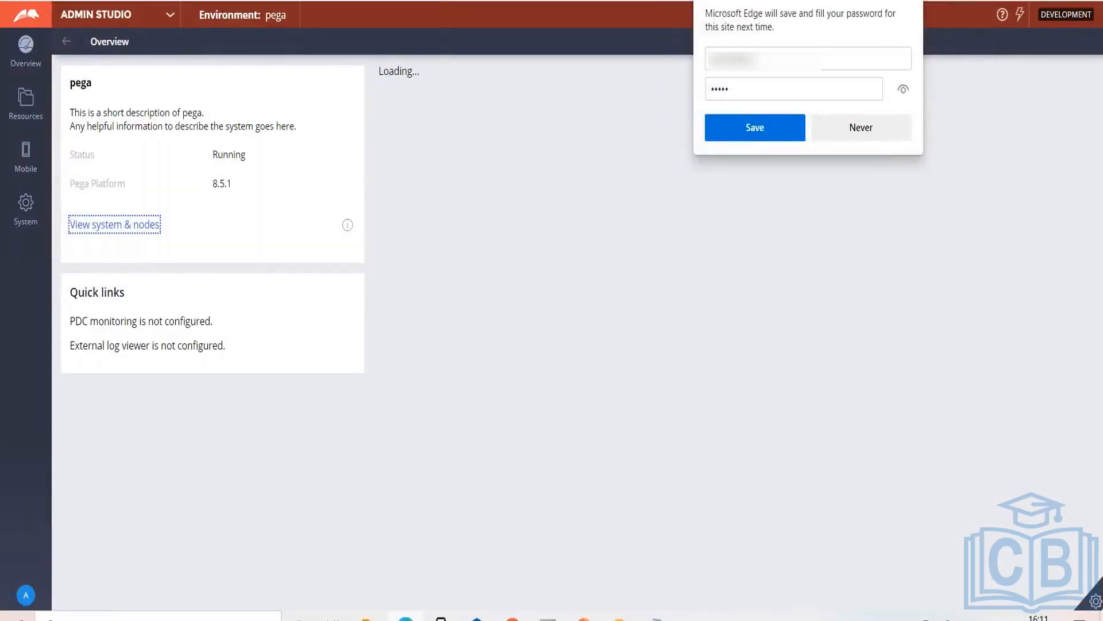
pyautogui.click(167, 17)
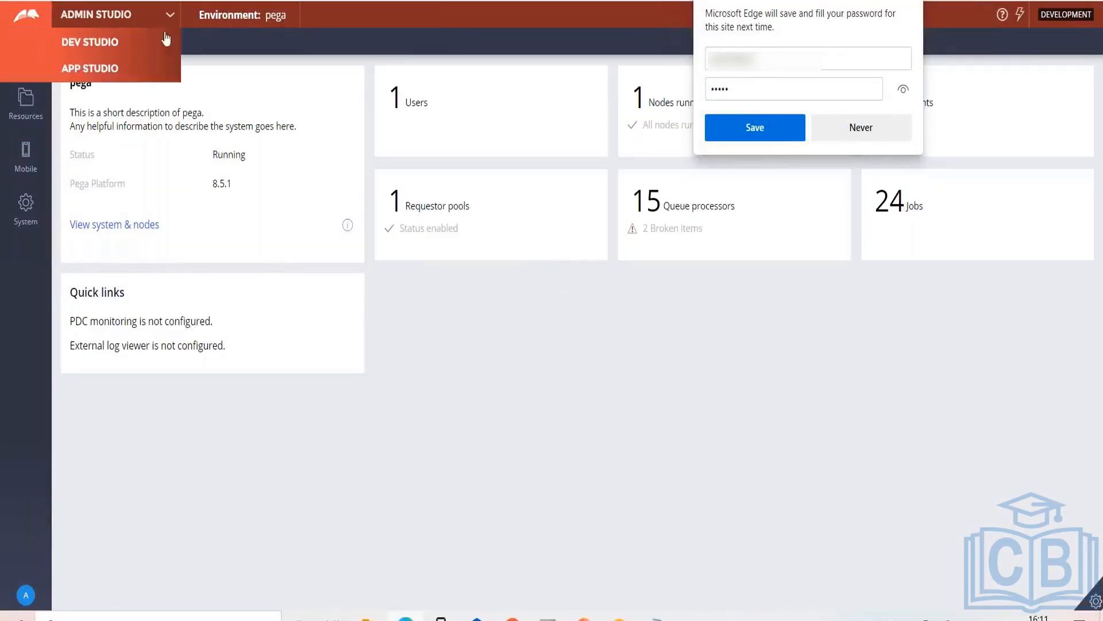
pyautogui.click(104, 67)
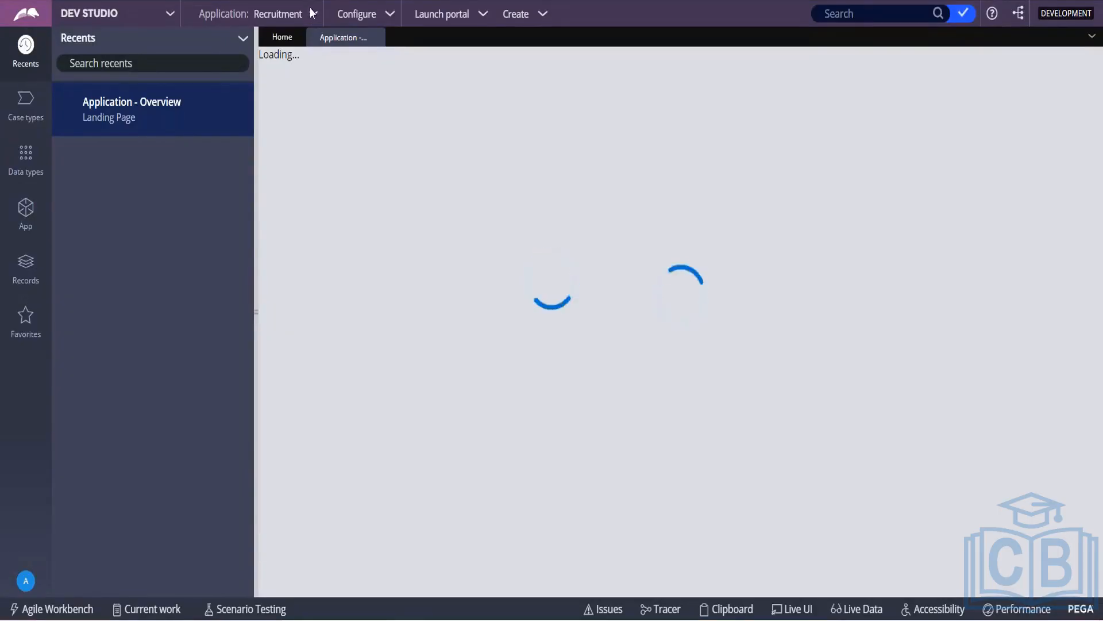
# Step: List Recruitment's case types in Dev Studio and open the Application: Recruitment menu
pyautogui.click(24, 105)
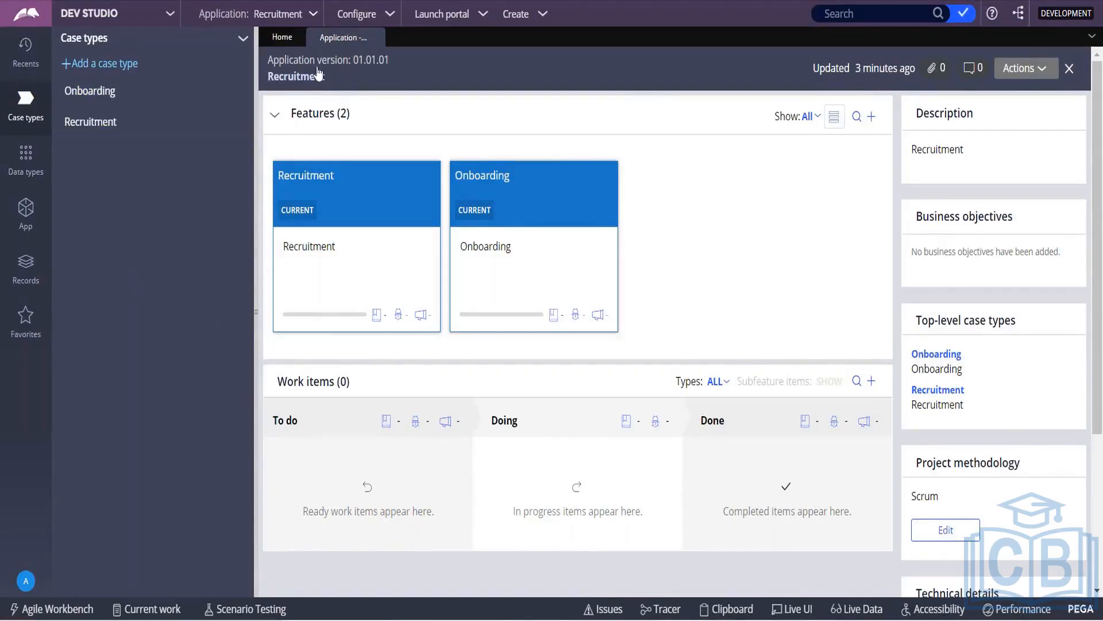
pyautogui.click(316, 15)
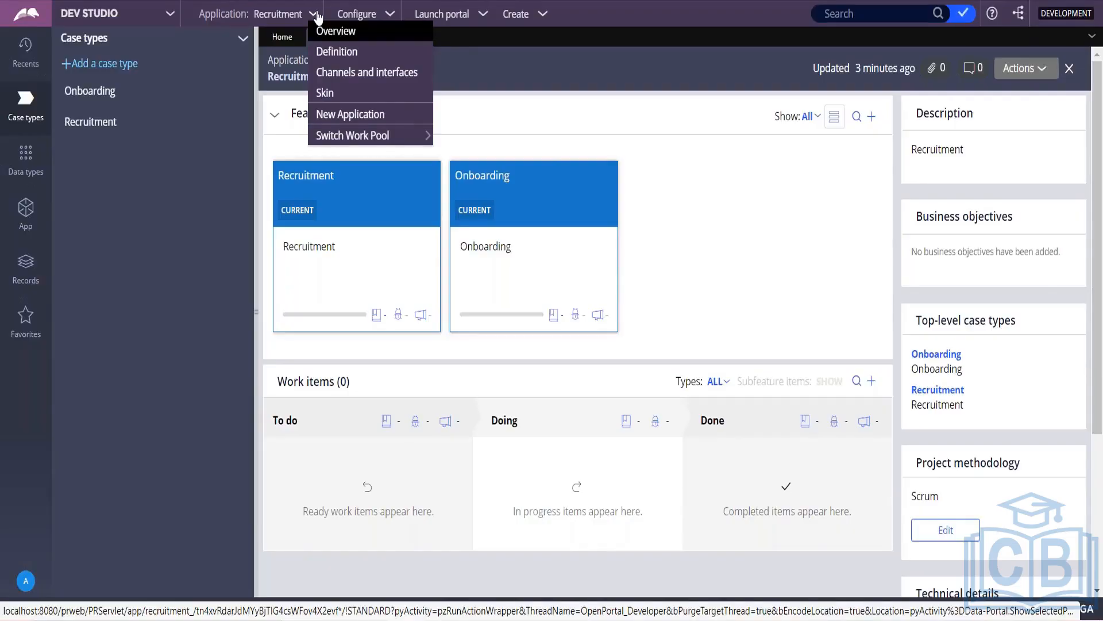
# Step: Launch the New Application wizard and expand the Dev Studio navigation panel
pyautogui.click(348, 116)
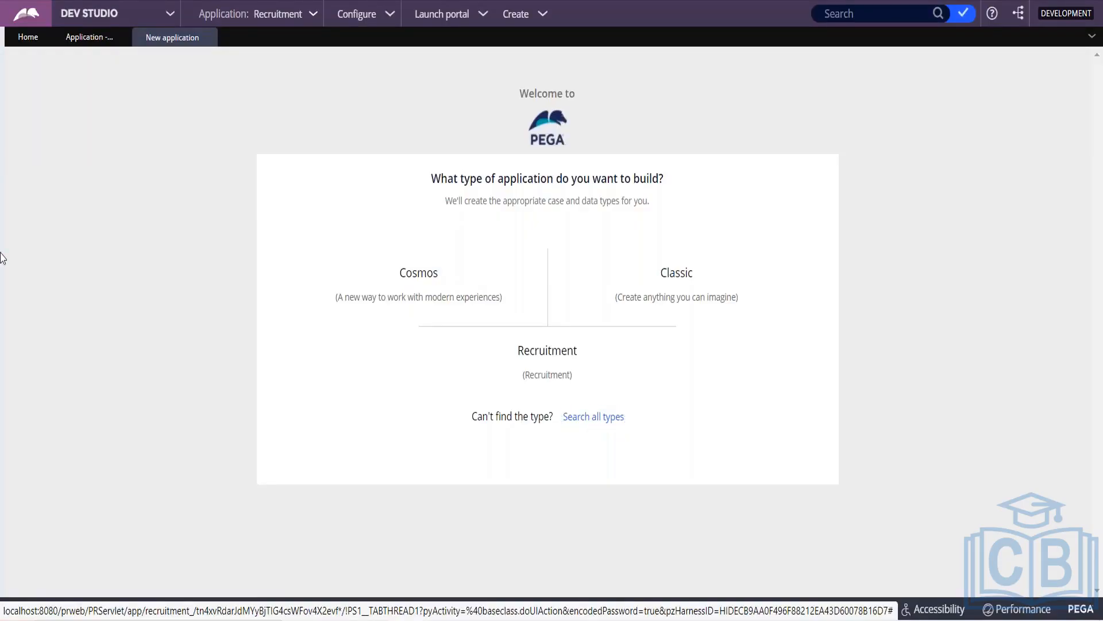
pyautogui.click(6, 273)
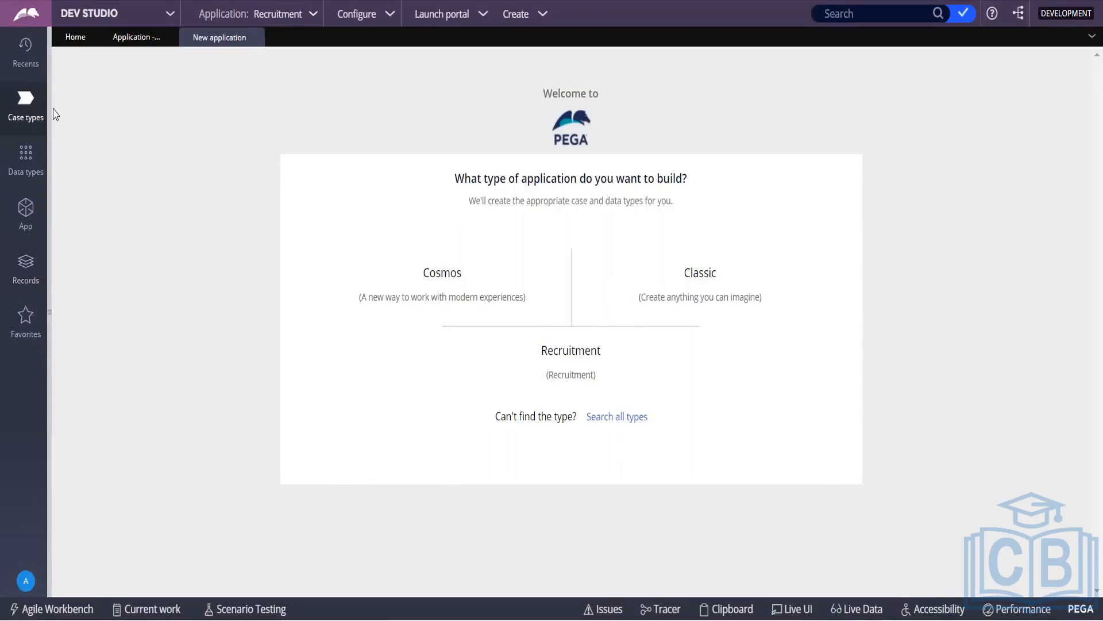
pyautogui.moveTo(50, 106); pyautogui.dragTo(255, 185)
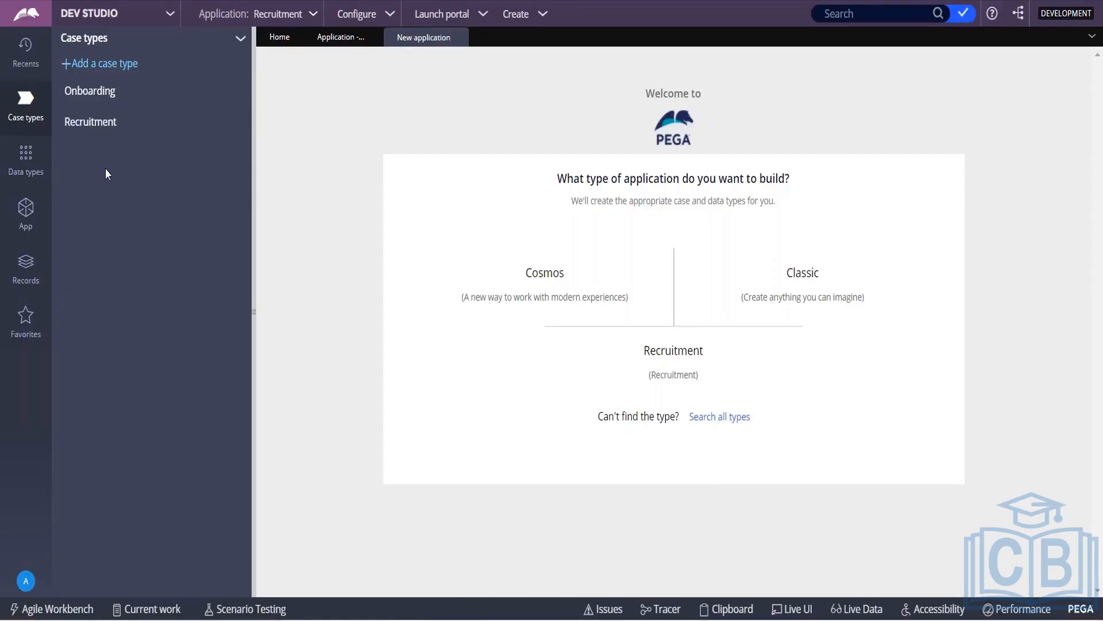
pyautogui.click(256, 282)
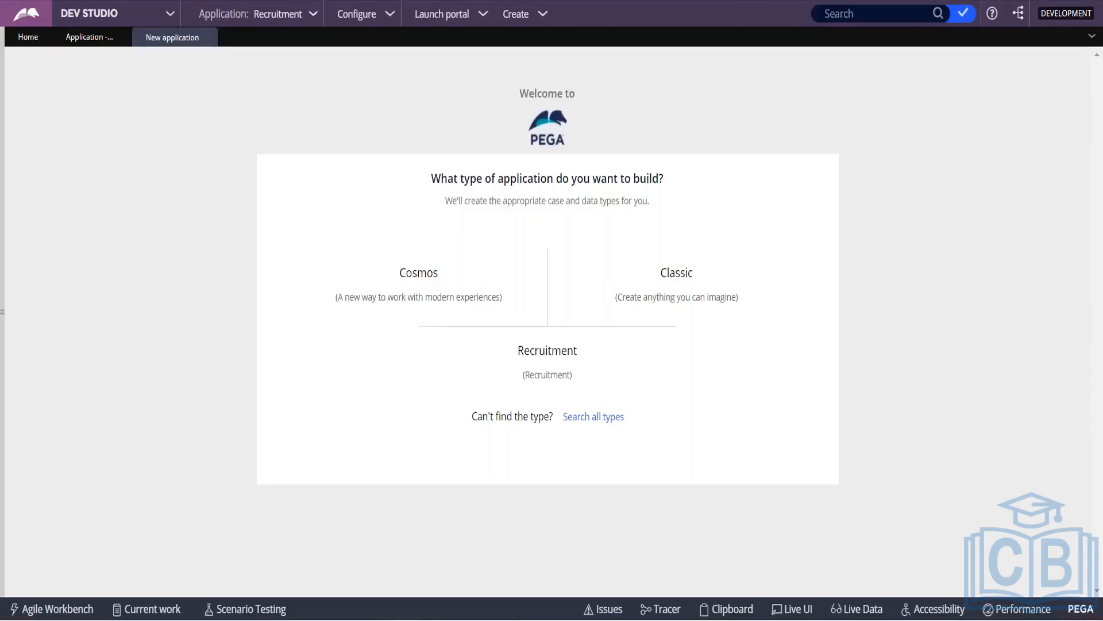
pyautogui.moveTo(628, 356)
pyautogui.moveTo(699, 299)
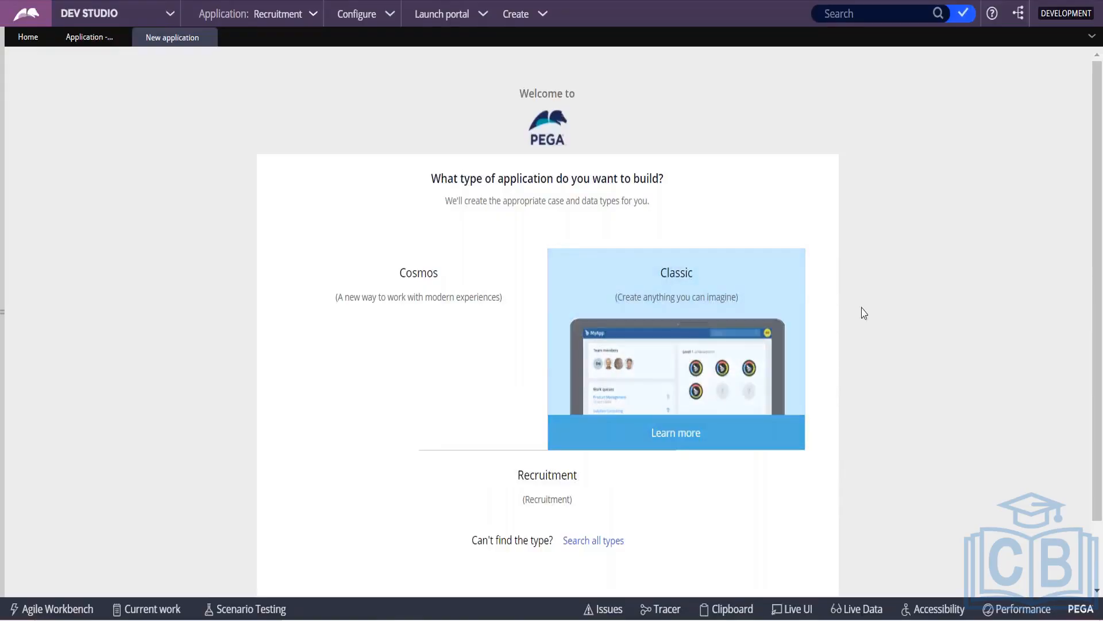
# Step: Choose Recruitment as the application type, keeping Recruitment and Onboarding case types included
pyautogui.moveTo(670, 386)
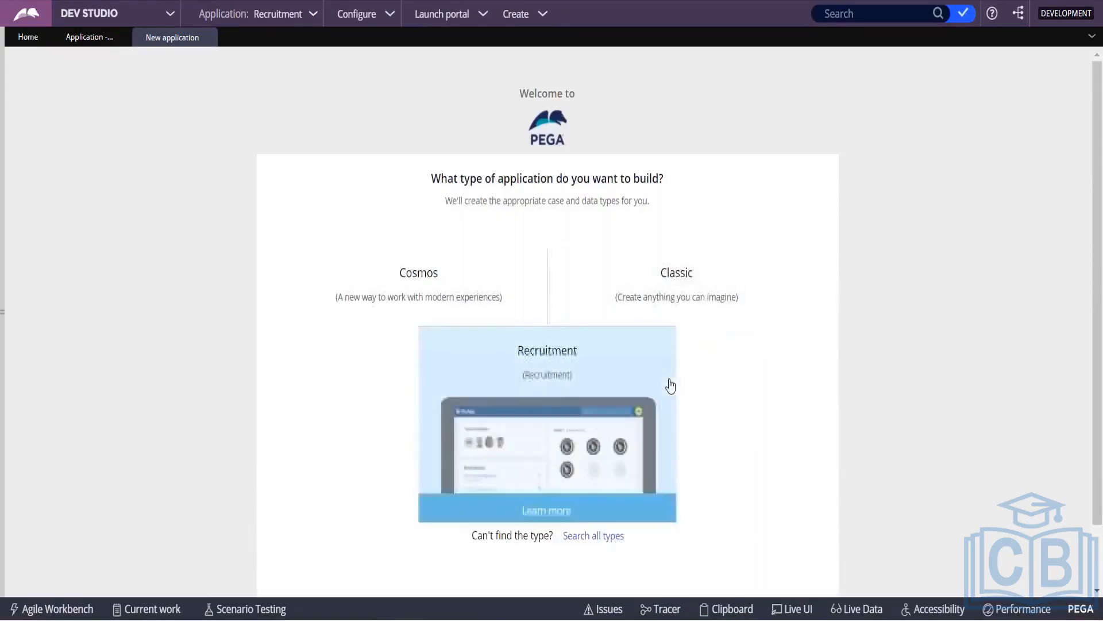
pyautogui.click(571, 399)
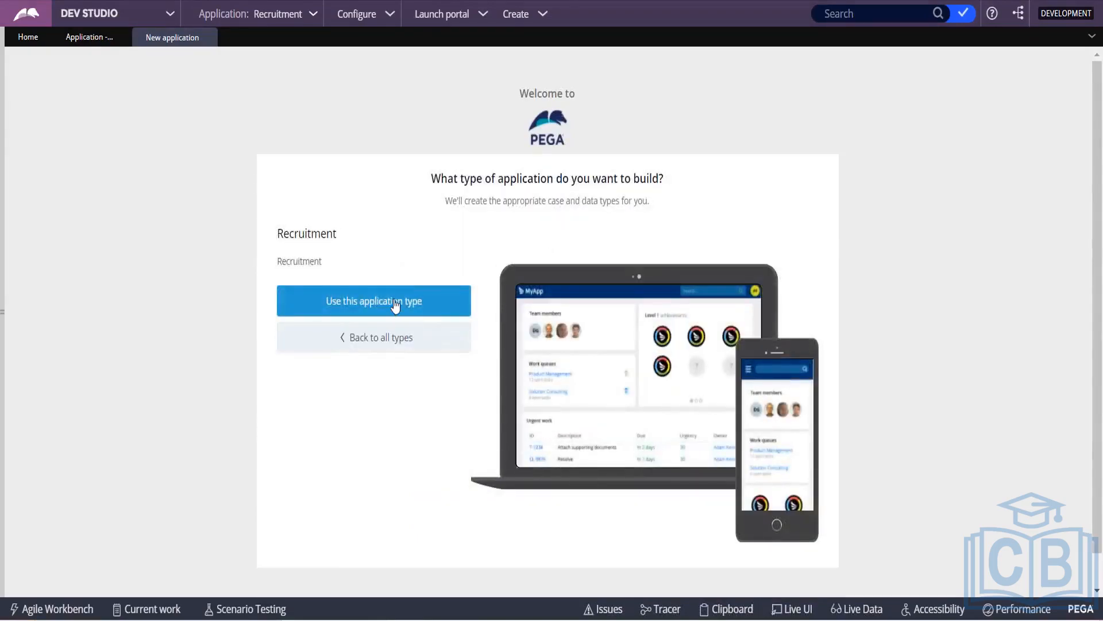
pyautogui.click(395, 306)
pyautogui.click(396, 306)
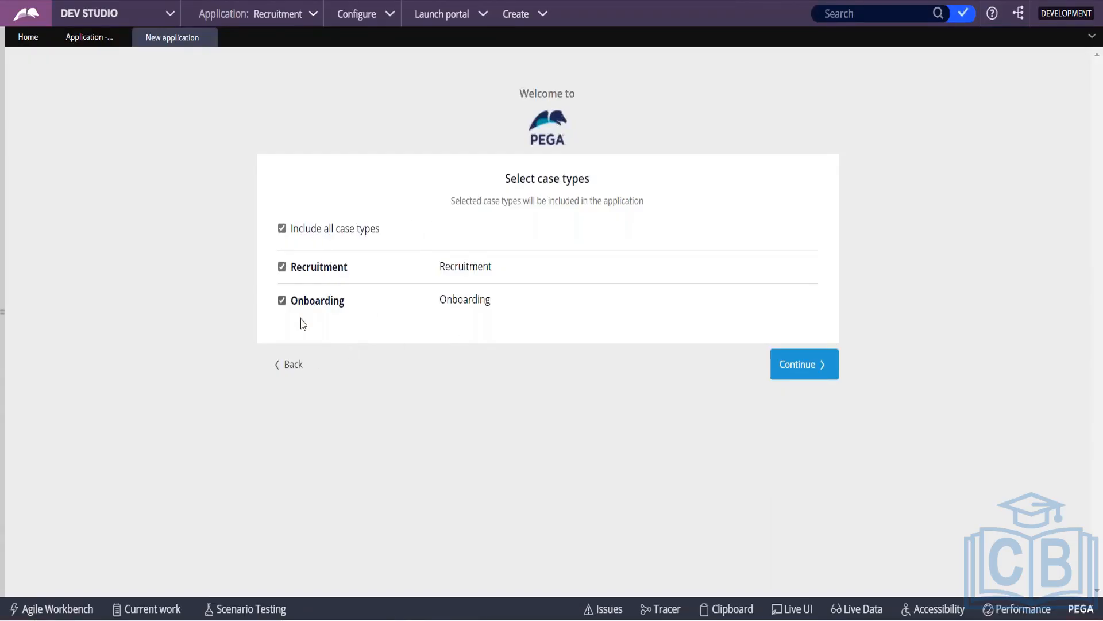
# Step: Accept both case types, skip data types, name the application 'Rec Impl', and open Advanced configuration
pyautogui.click(815, 364)
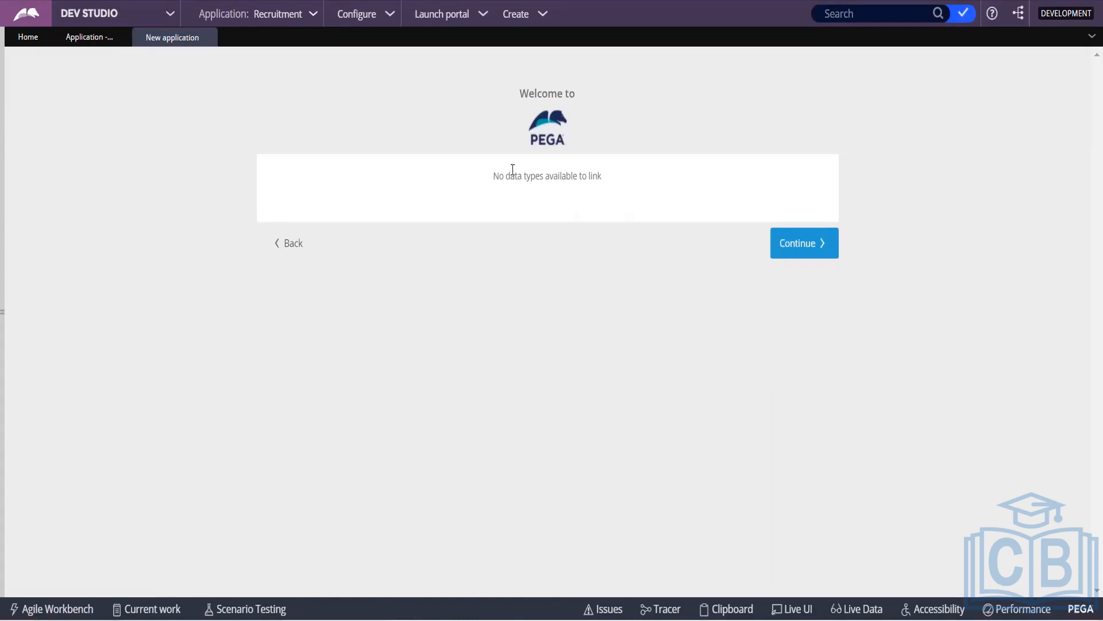
pyautogui.moveTo(506, 175); pyautogui.dragTo(644, 173)
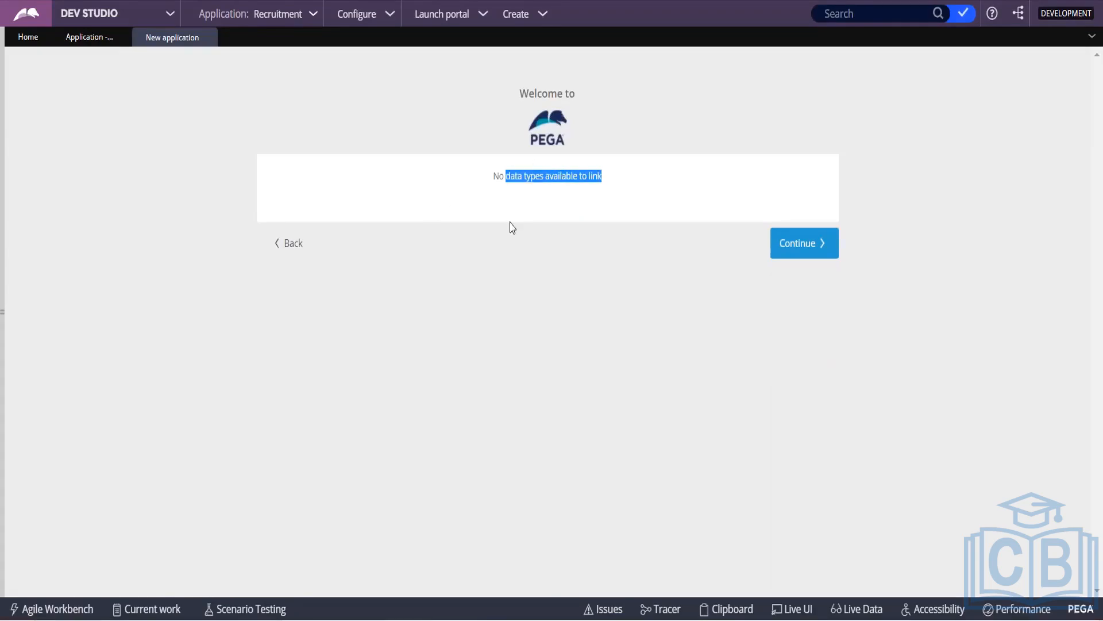
pyautogui.click(803, 250)
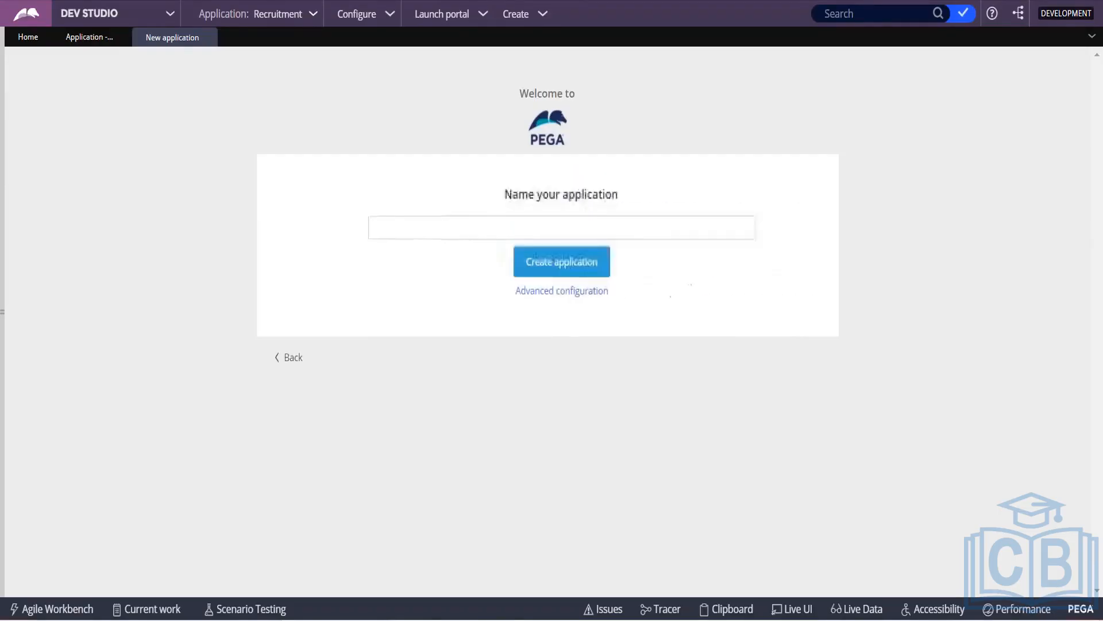
pyautogui.click(438, 233)
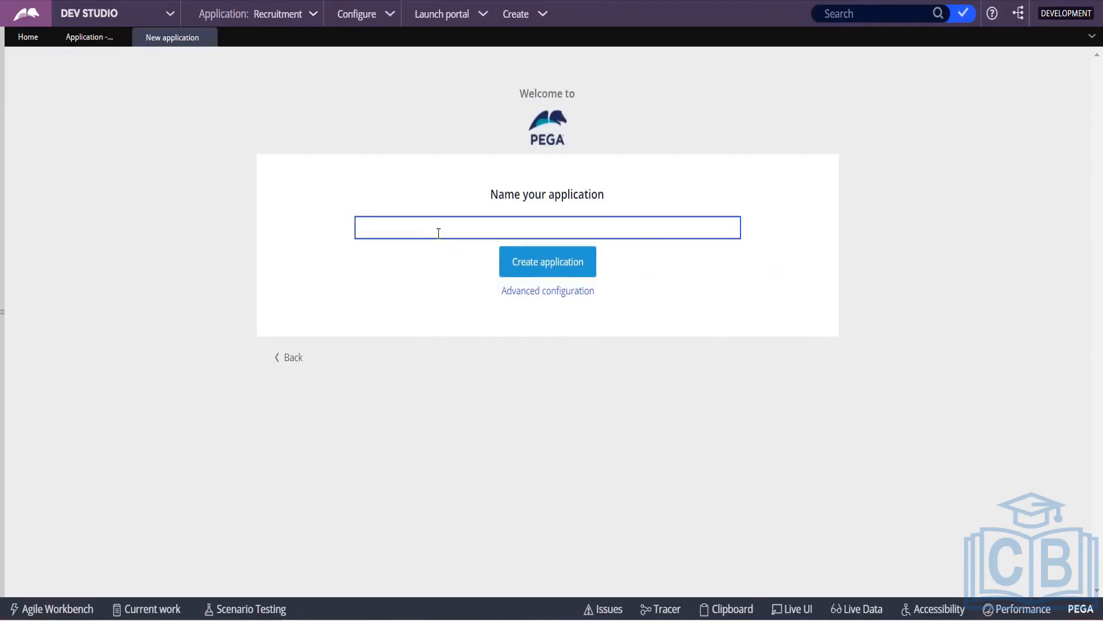
pyautogui.write('Rec')
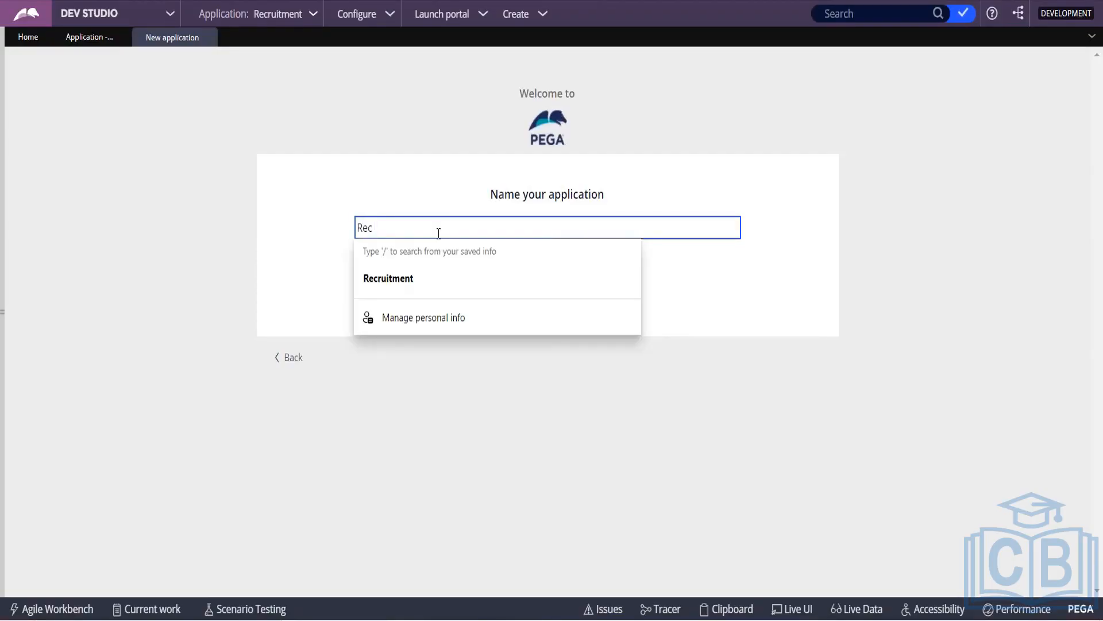
pyautogui.write(' Impl')
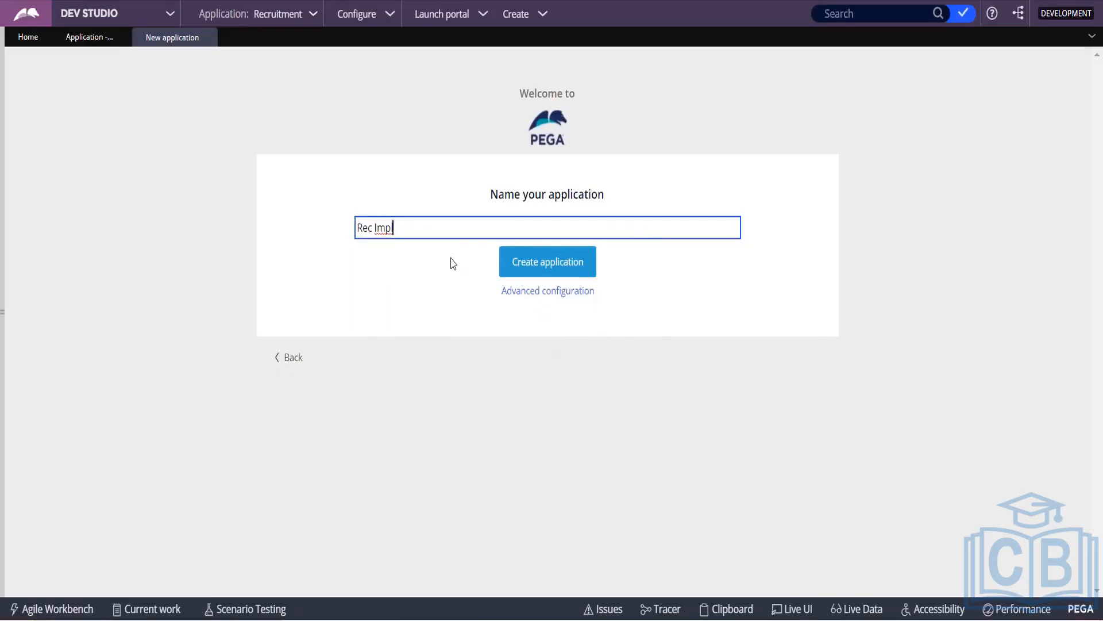
pyautogui.click(544, 293)
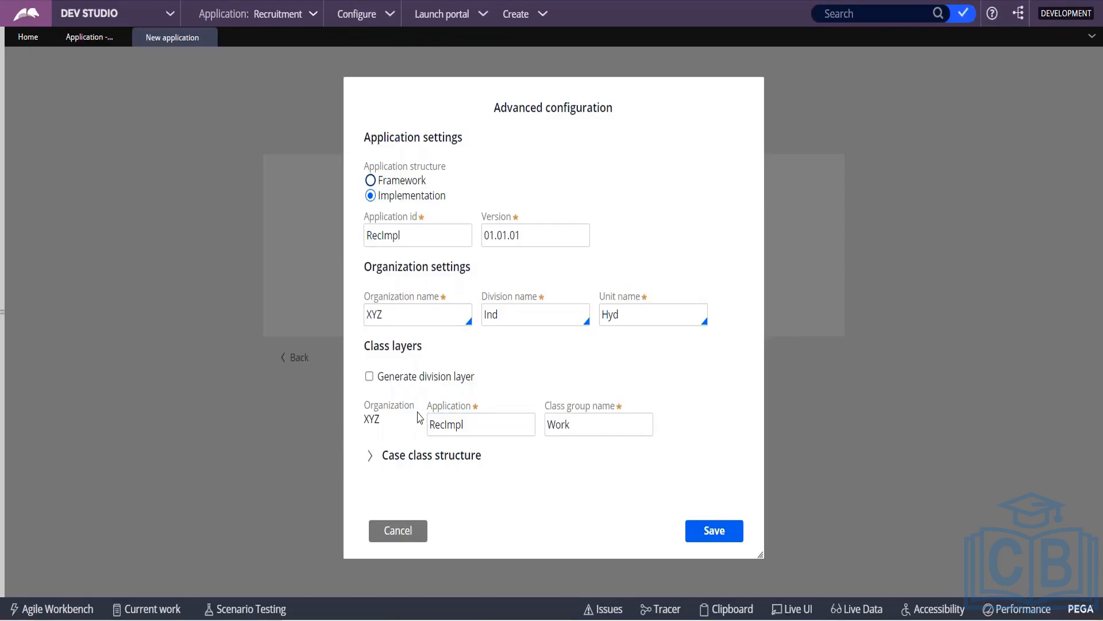
# Step: Check that XYZ-RecImpl-Work inherits from XYZ-FW-Recruit-Work, then save the advanced configuration
pyautogui.click(370, 459)
pyautogui.scroll(-3, 444, 366)
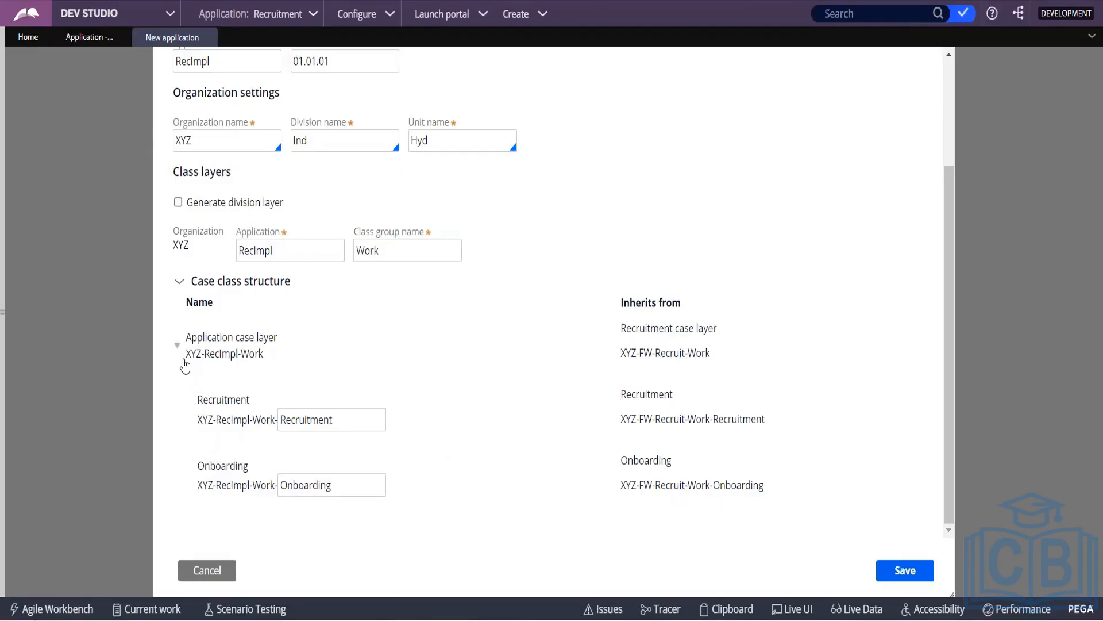
pyautogui.moveTo(177, 351); pyautogui.dragTo(271, 372)
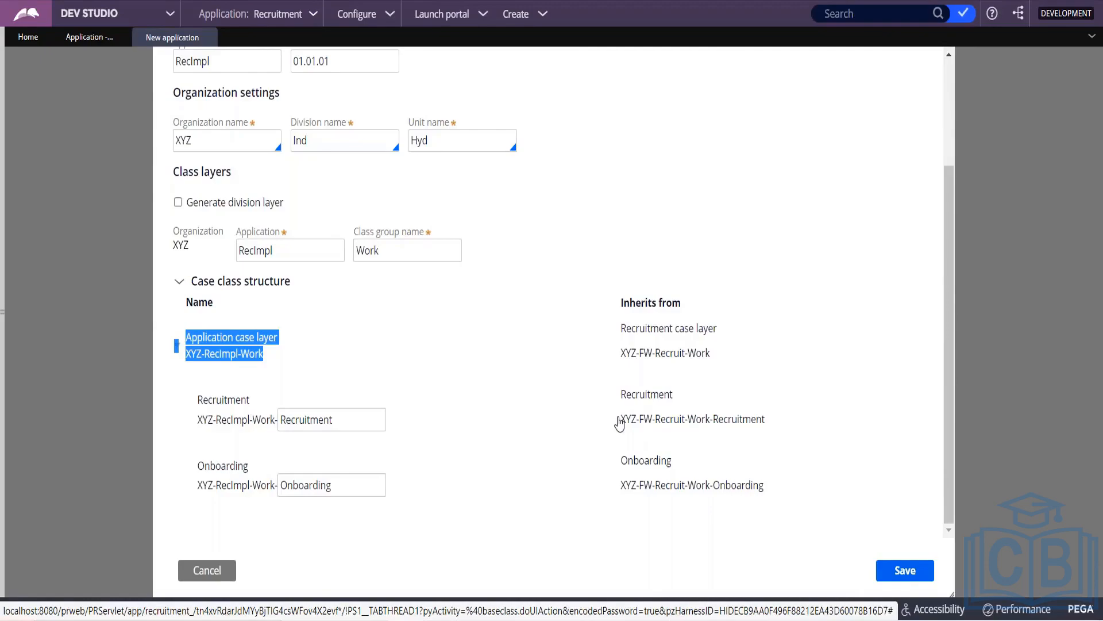
pyautogui.scroll(5, 619, 424)
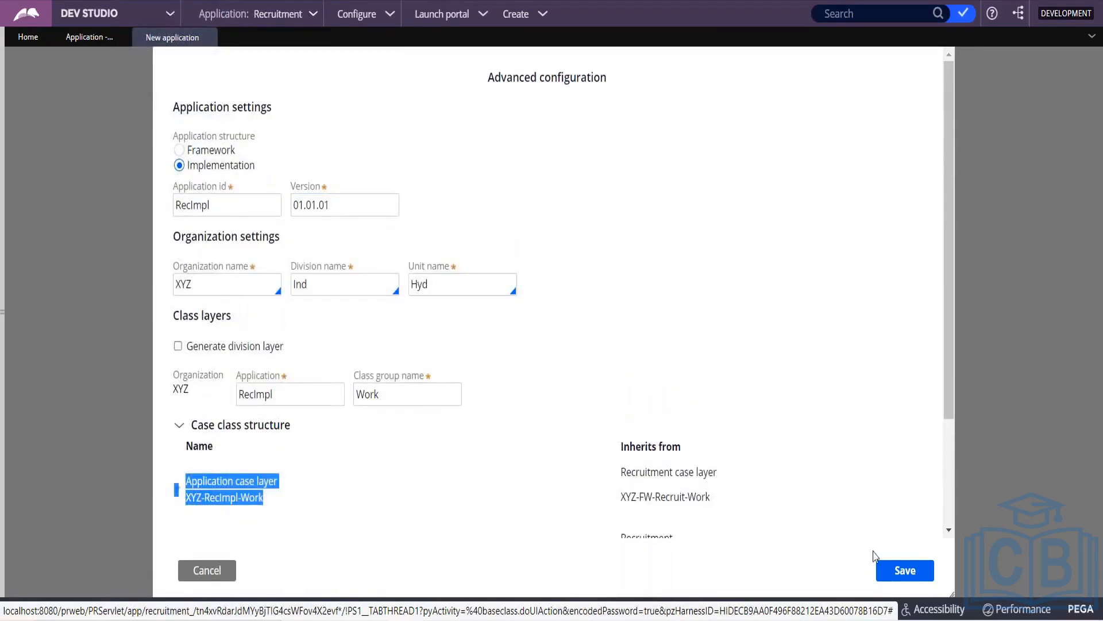
pyautogui.click(917, 574)
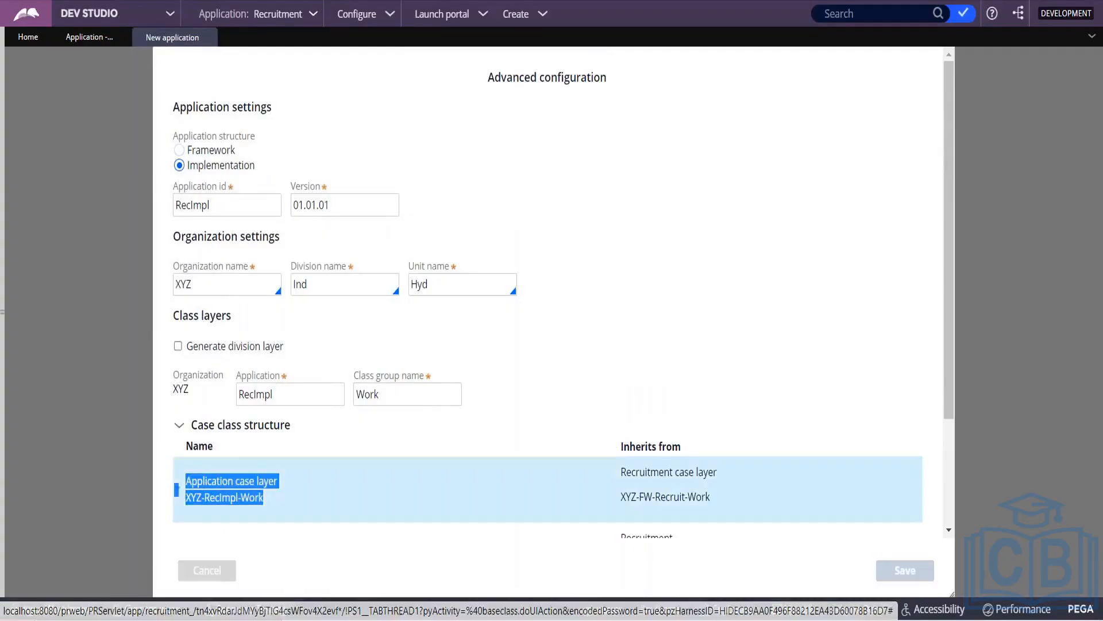
# Step: Finish creating the Rec Impl application and reach the Congratulations confirmation page
pyautogui.click(527, 264)
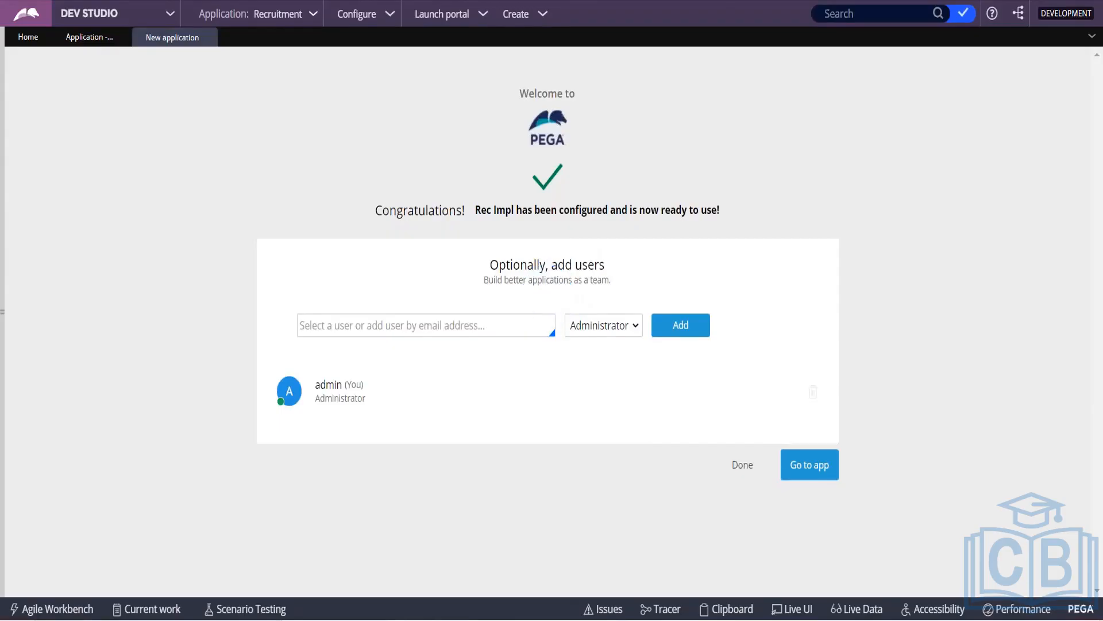
pyautogui.hotkey('alt', 'Tab')
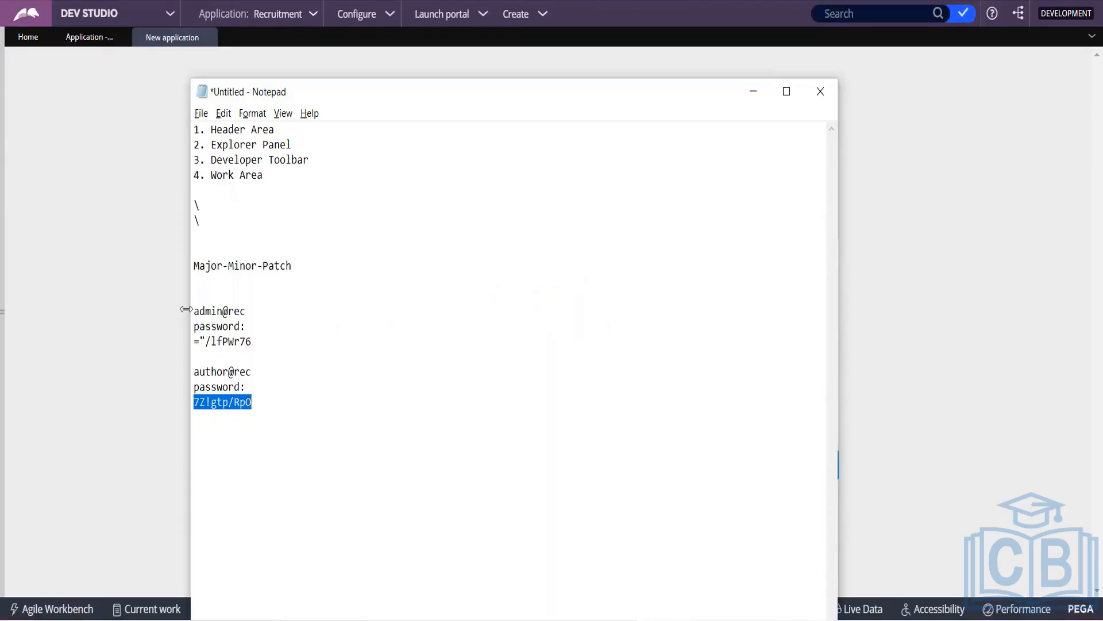
pyautogui.moveTo(195, 312); pyautogui.dragTo(246, 315)
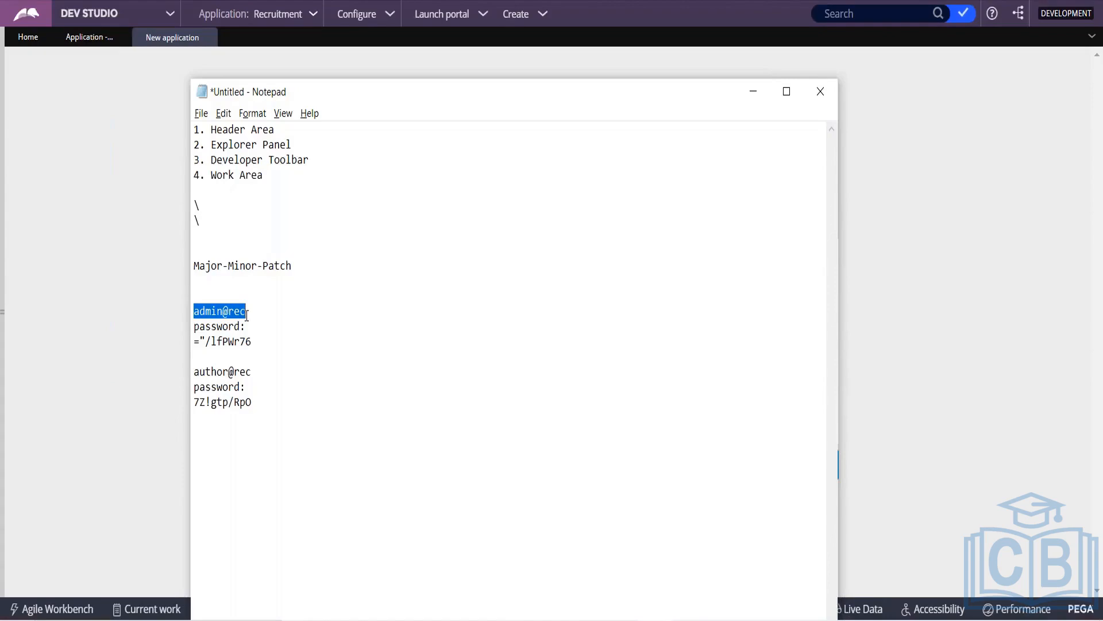
pyautogui.hotkey('alt', 'Tab')
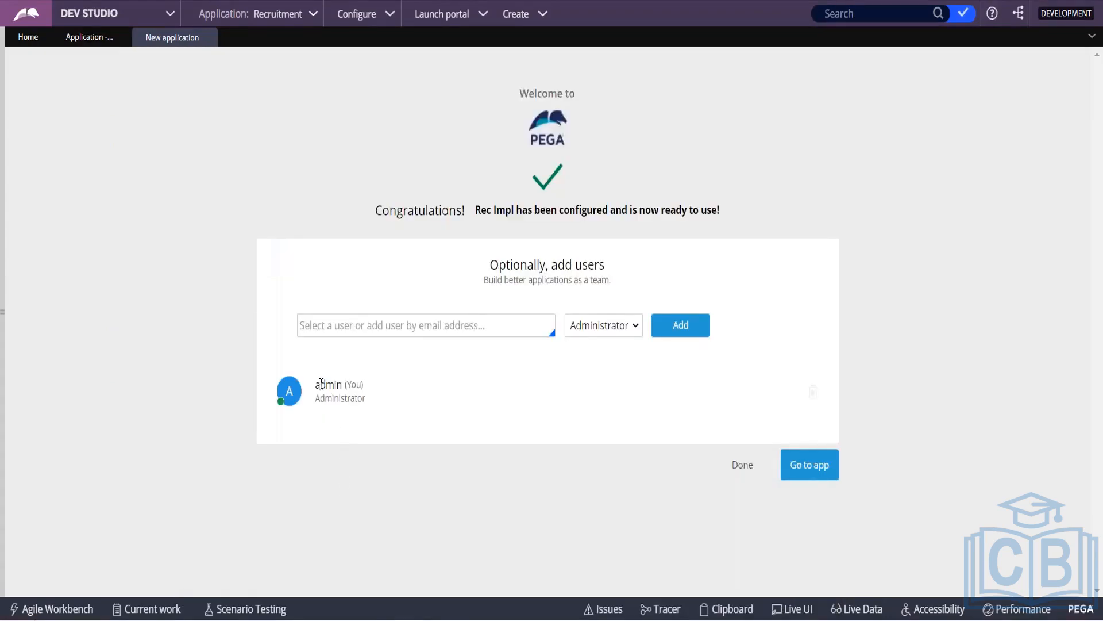
# Step: Enter a new admin operator ID for Rec Impl in the user field
pyautogui.moveTo(316, 383); pyautogui.dragTo(352, 380)
pyautogui.click(325, 494)
pyautogui.click(364, 314)
pyautogui.write('admin')
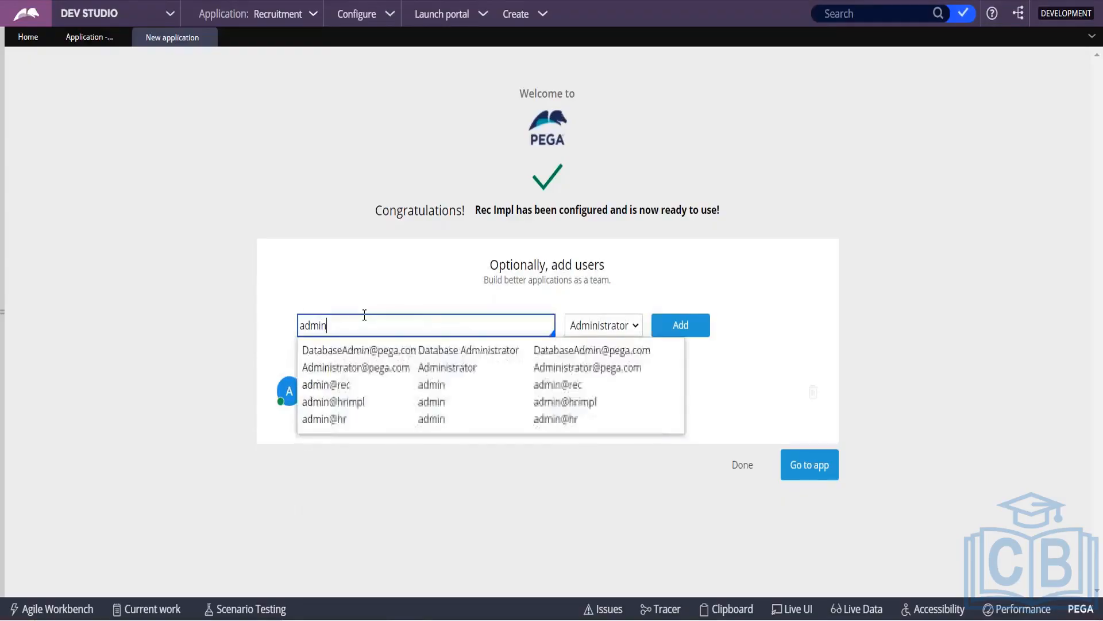
pyautogui.press('Escape')
pyautogui.write('@')
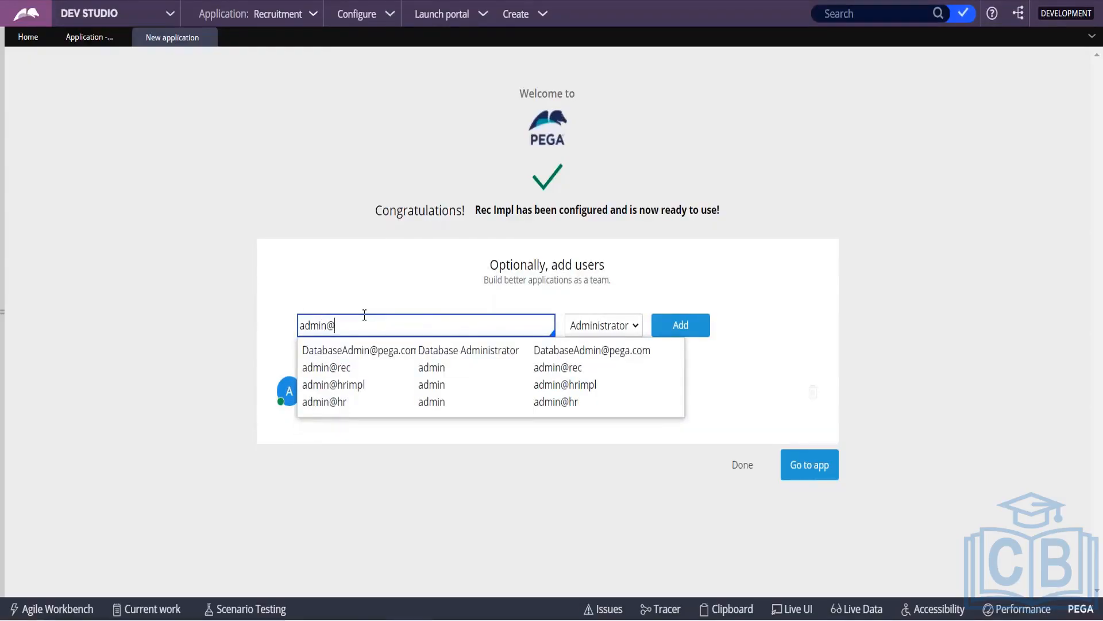
pyautogui.write('recmpl')
pyautogui.press('BackSpace')
pyautogui.press('BackSpace')
pyautogui.press('BackSpace')
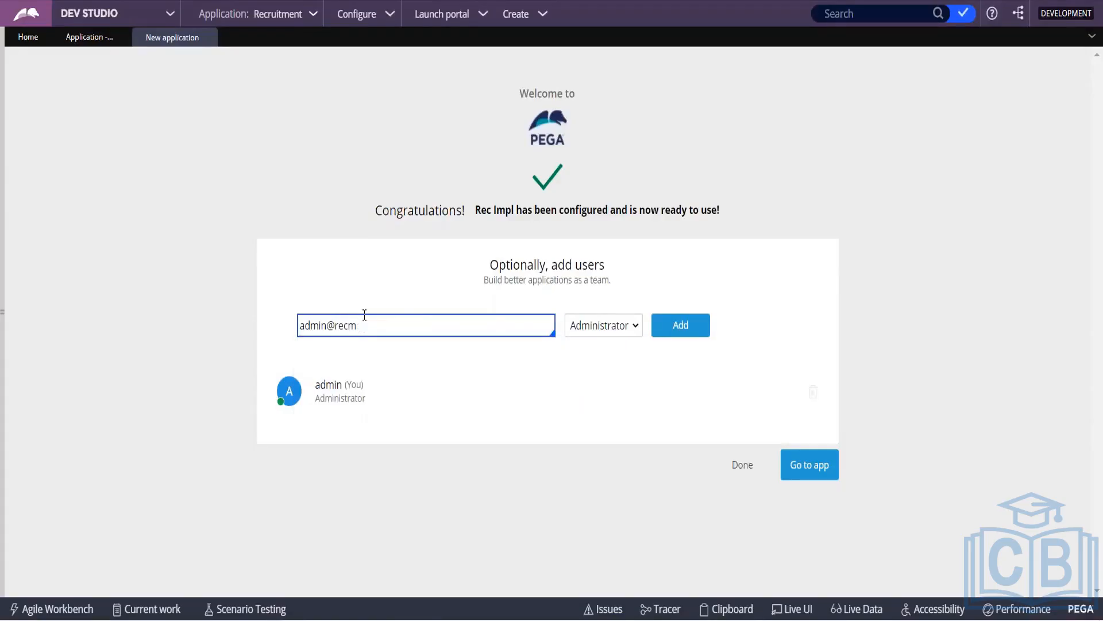
pyautogui.write('impl')
# Step: Add the user with the Administrator role and select its login and generated password
pyautogui.moveTo(299, 326); pyautogui.dragTo(381, 328)
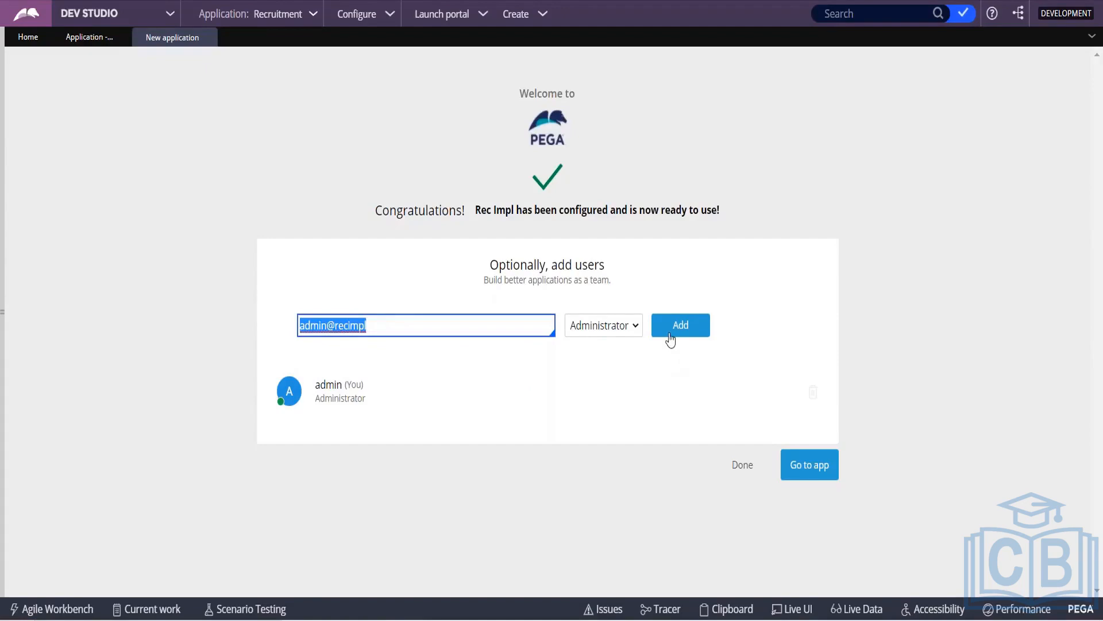
pyautogui.click(670, 339)
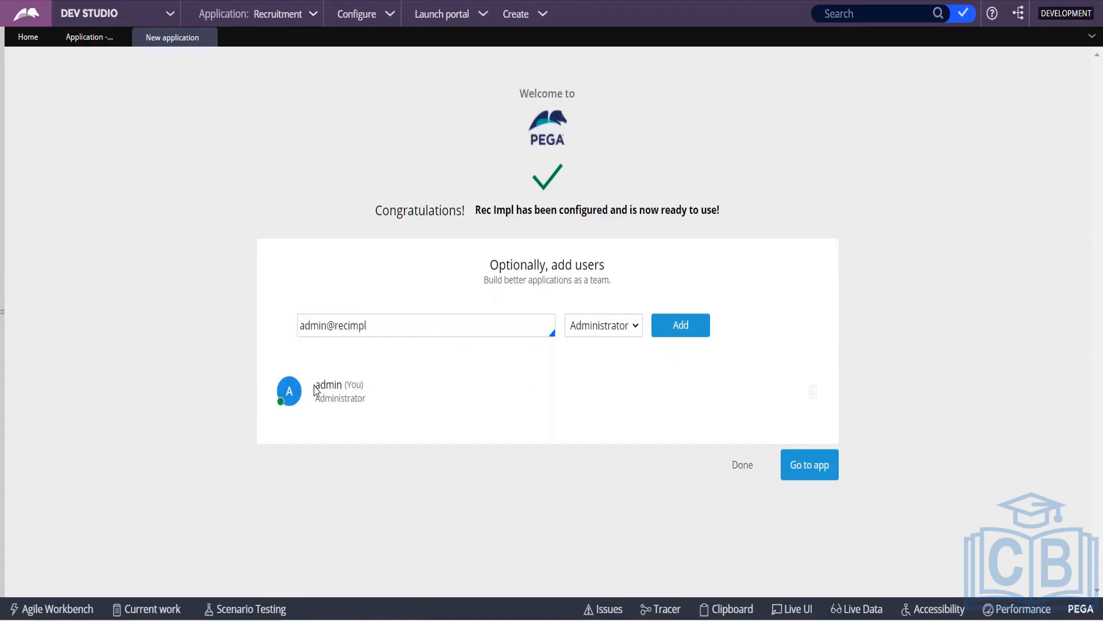
pyautogui.moveTo(316, 414); pyautogui.dragTo(364, 414)
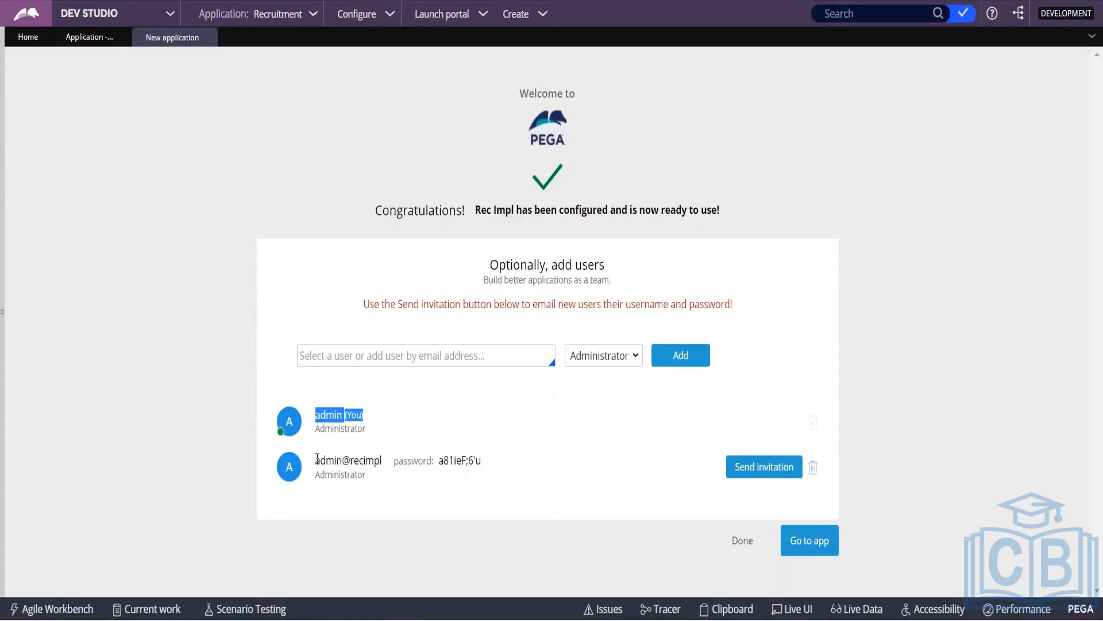
pyautogui.moveTo(316, 459); pyautogui.dragTo(485, 464)
pyautogui.hotkey('ctrl', 'c')
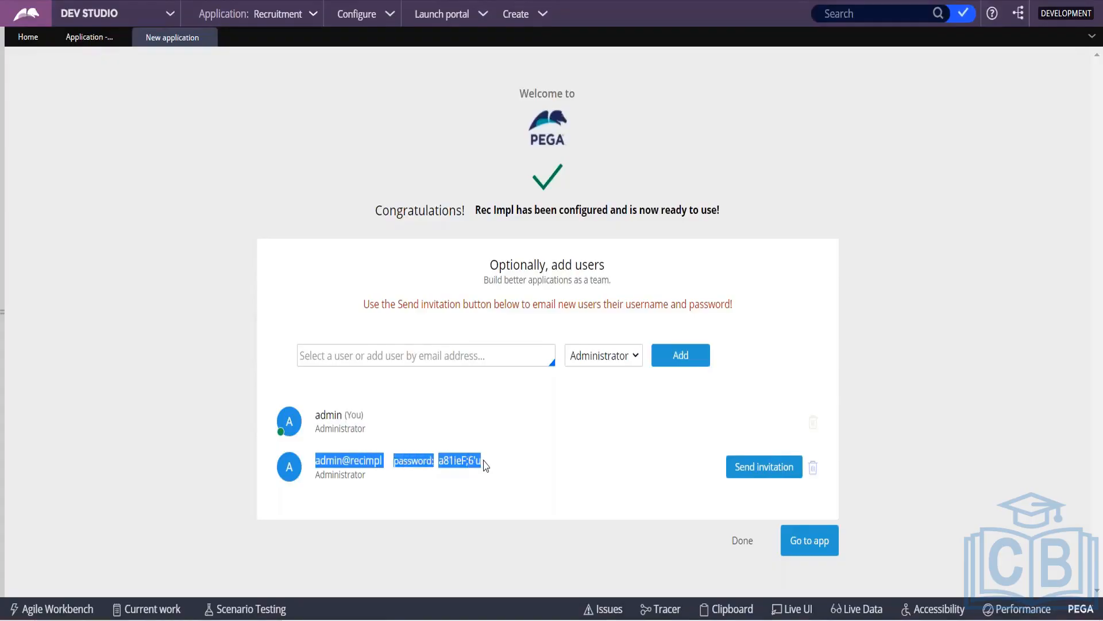
# Step: Paste the new administrator's login and password below the earlier credentials in Notepad
pyautogui.hotkey('alt', 'Tab')
pyautogui.click(288, 444)
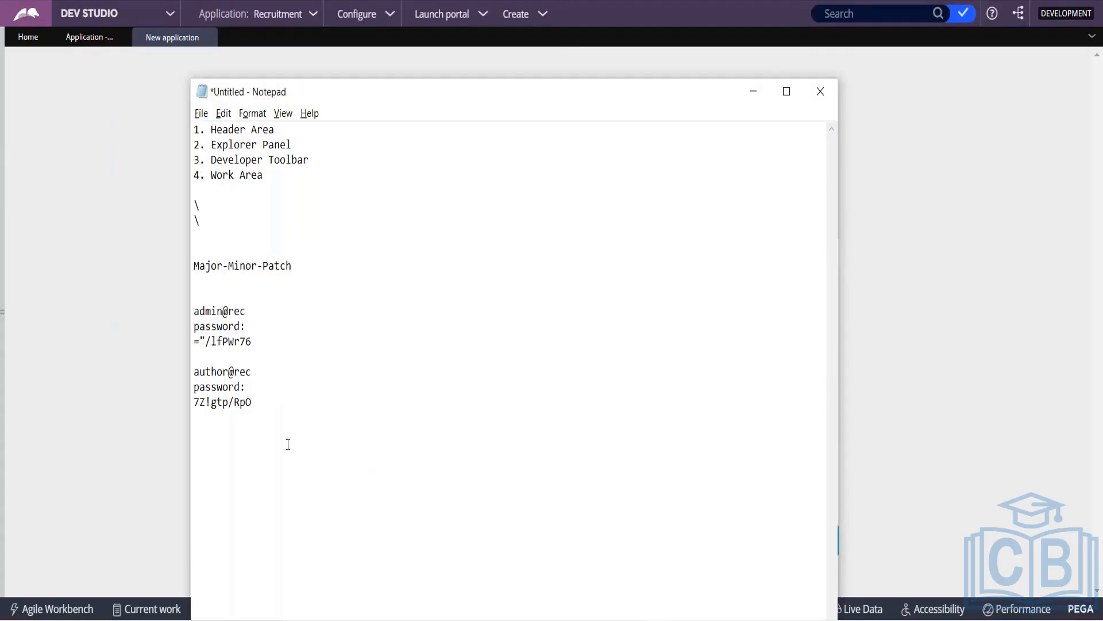
pyautogui.hotkey('ctrl', 'v')
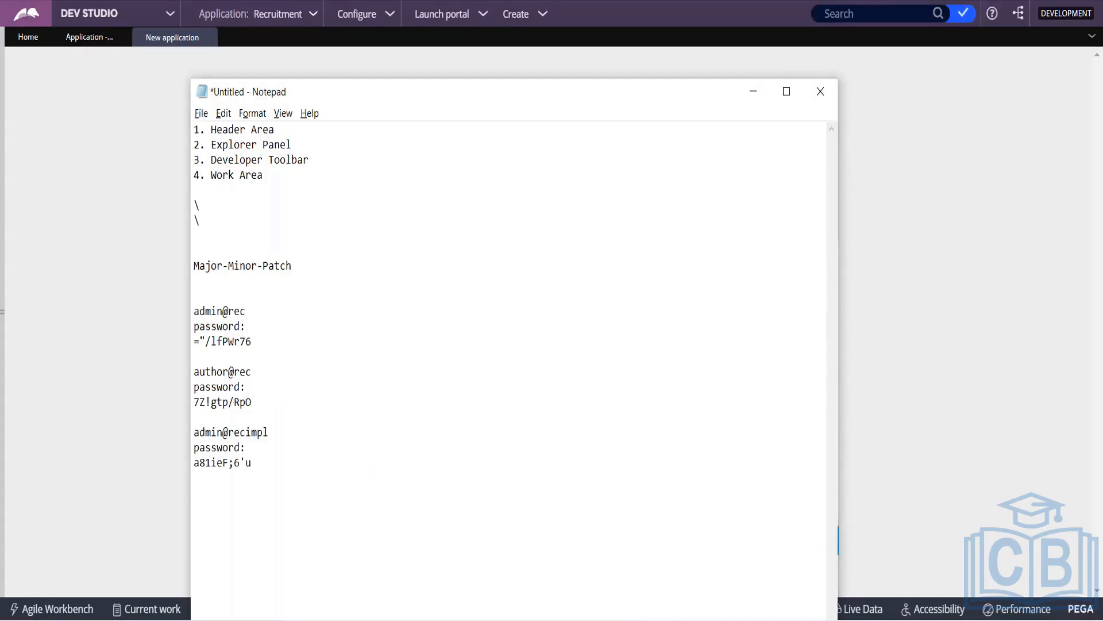
pyautogui.hotkey('alt', 'Tab')
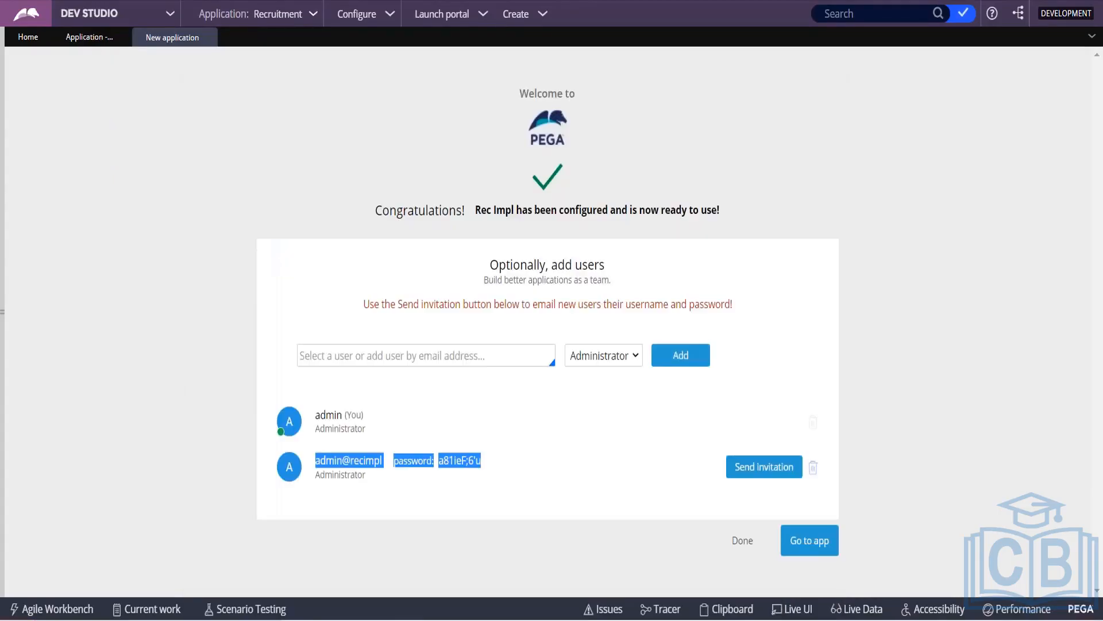
# Step: Open the Recruitment application's definition from the Application menu
pyautogui.click(189, 445)
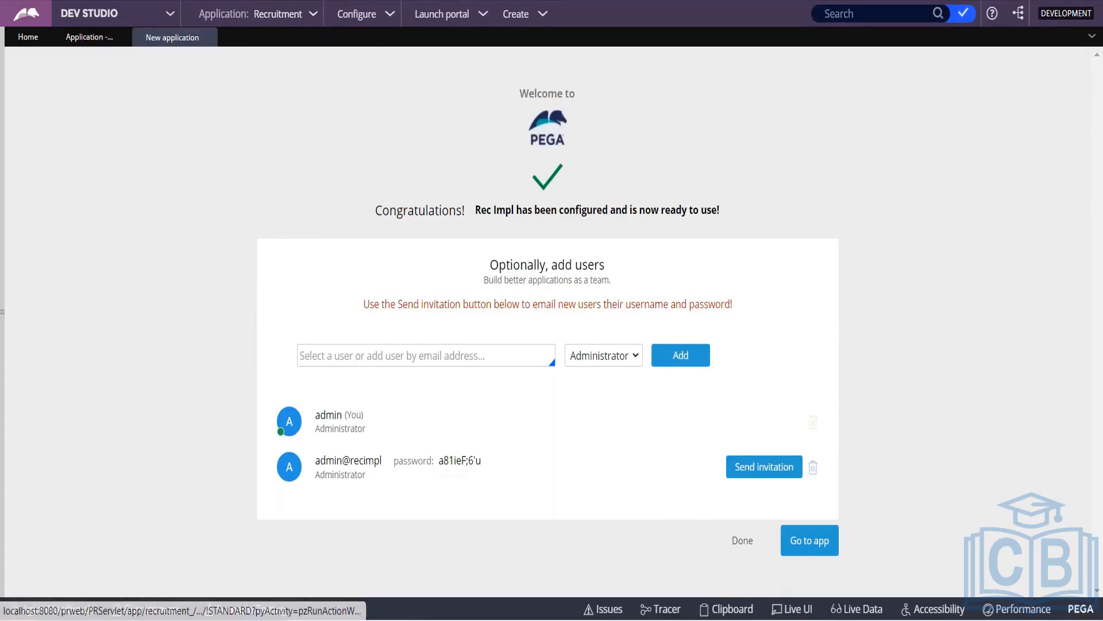
pyautogui.click(313, 16)
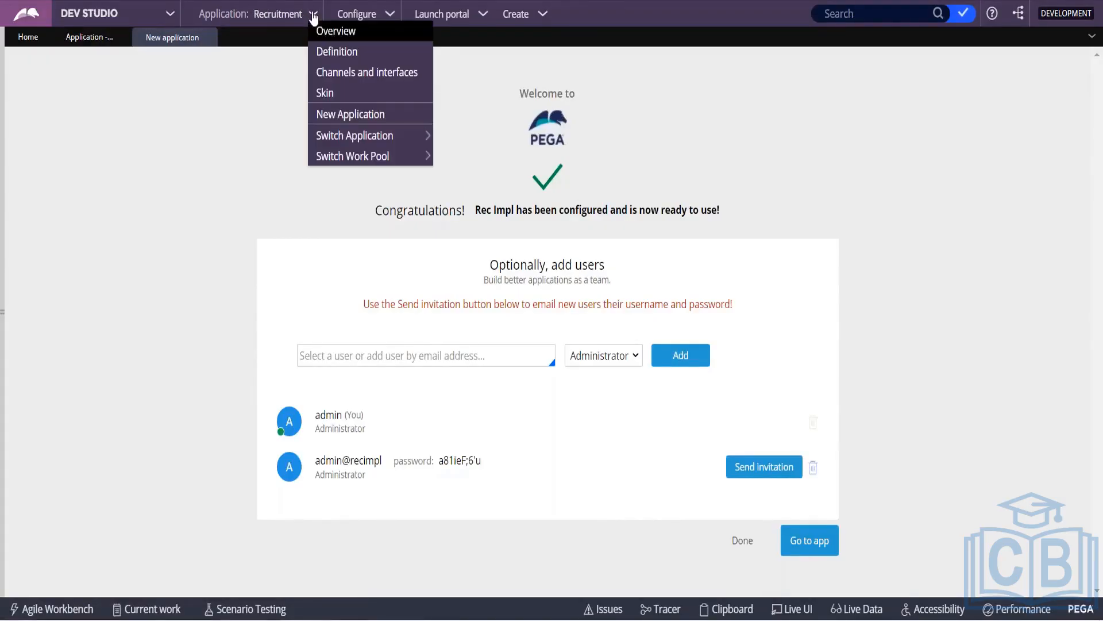
pyautogui.click(329, 53)
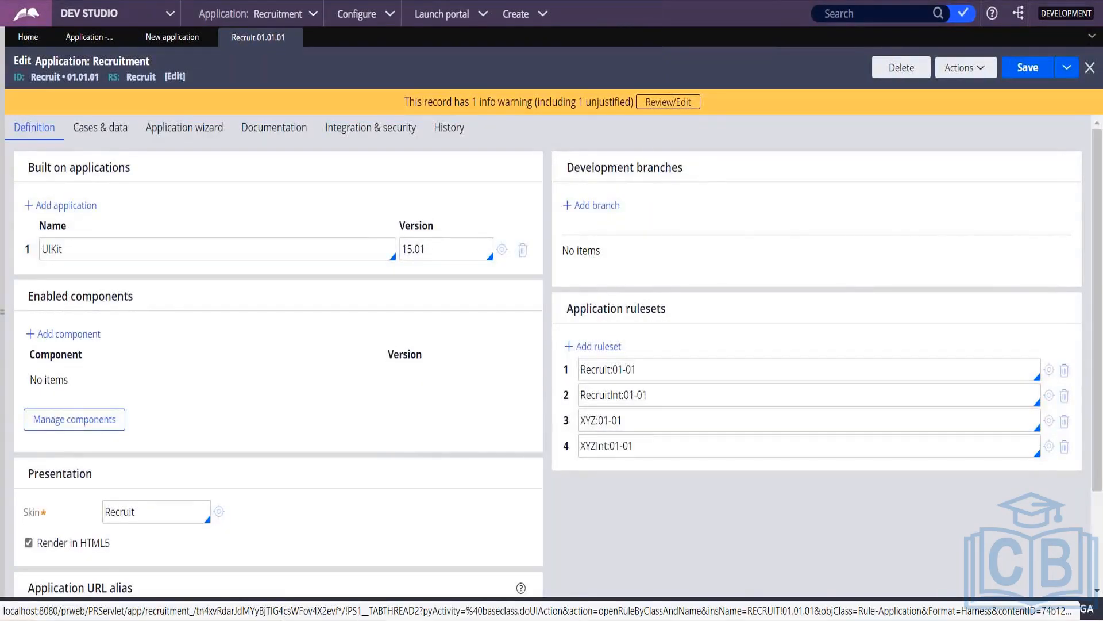
# Step: Highlight UIKit 15.01 under Built on applications in the Recruitment definition
pyautogui.click(55, 247)
pyautogui.moveTo(61, 248); pyautogui.dragTo(40, 248)
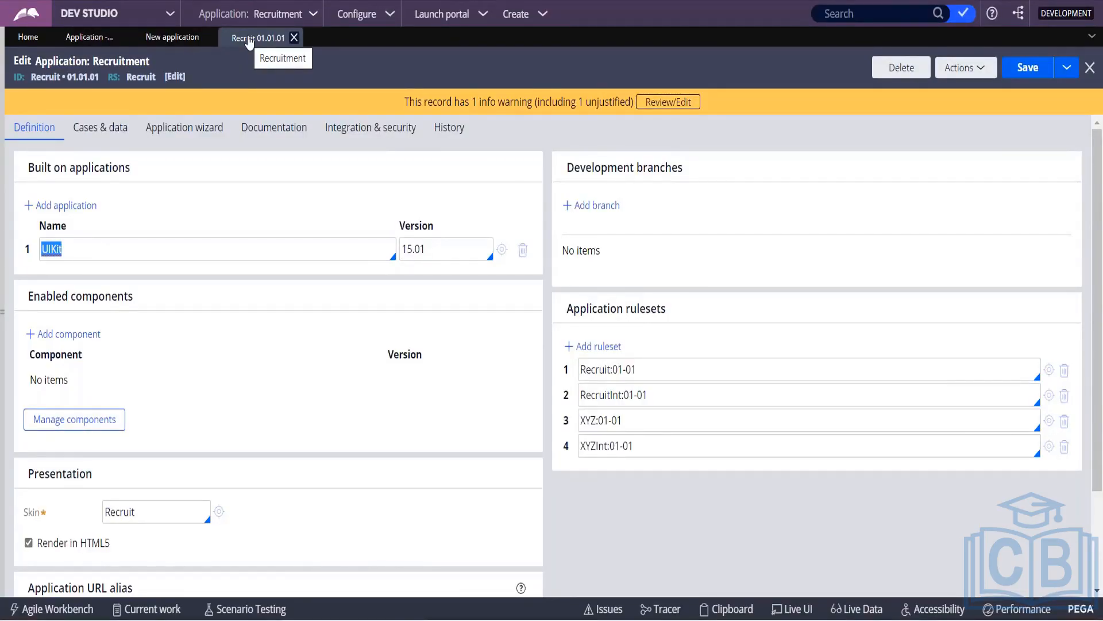
# Step: Switch the working application from Recruitment to Rec Impl via Switch Application
pyautogui.click(172, 37)
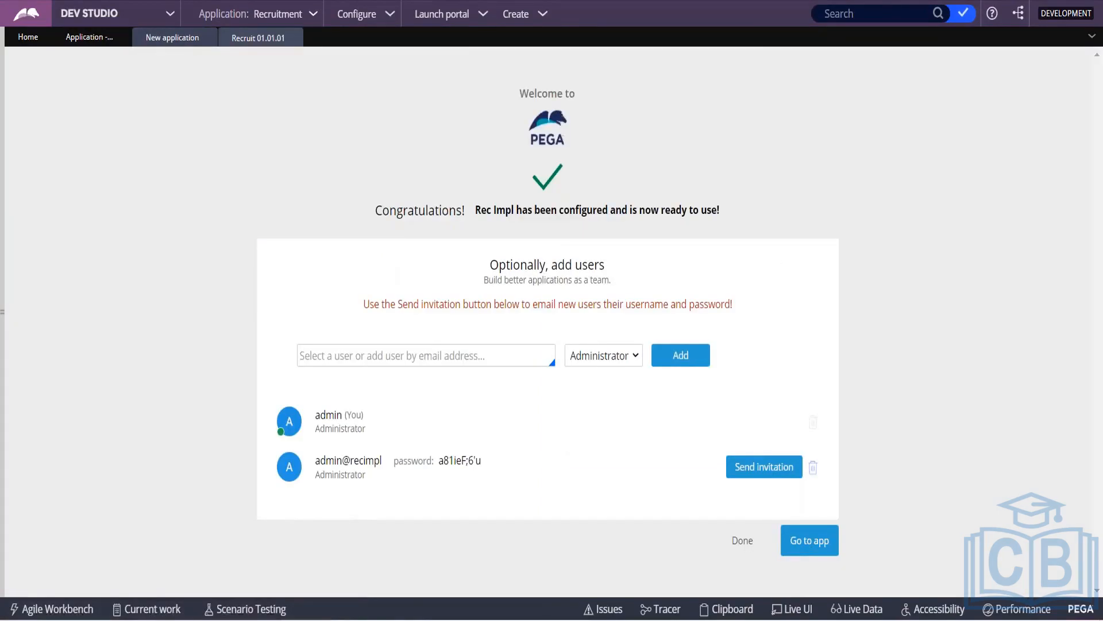
pyautogui.click(314, 15)
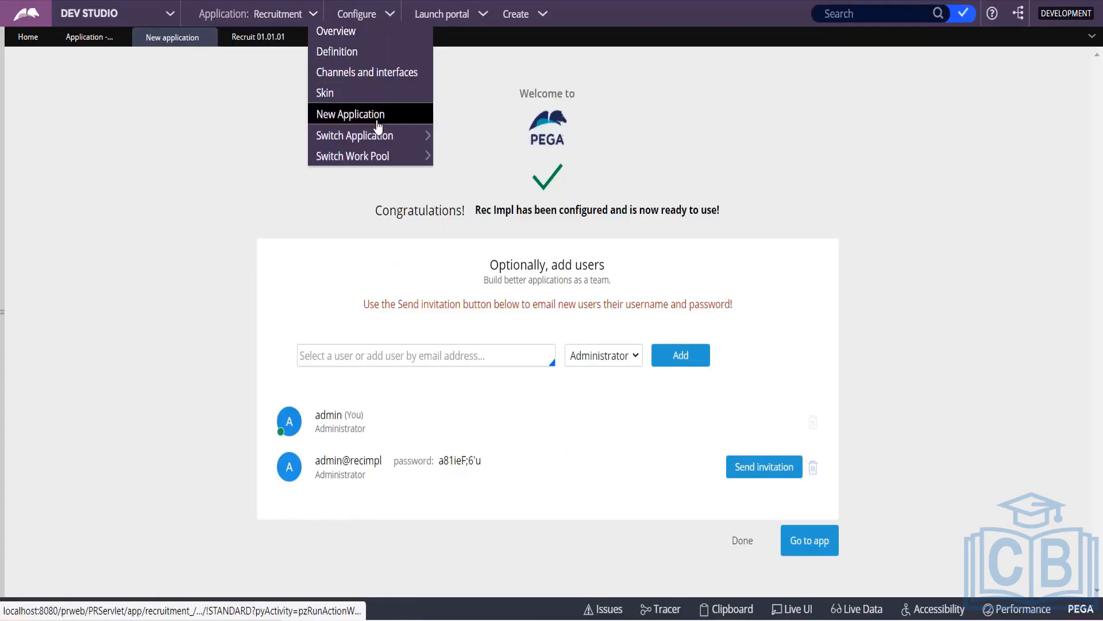
pyautogui.moveTo(378, 136)
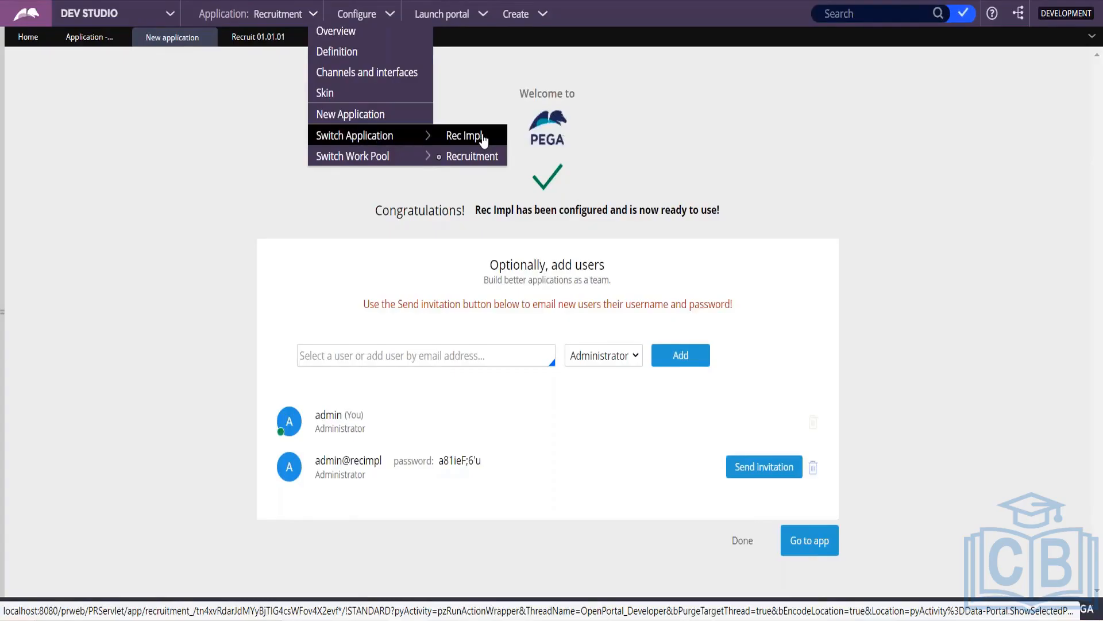
pyautogui.click(464, 136)
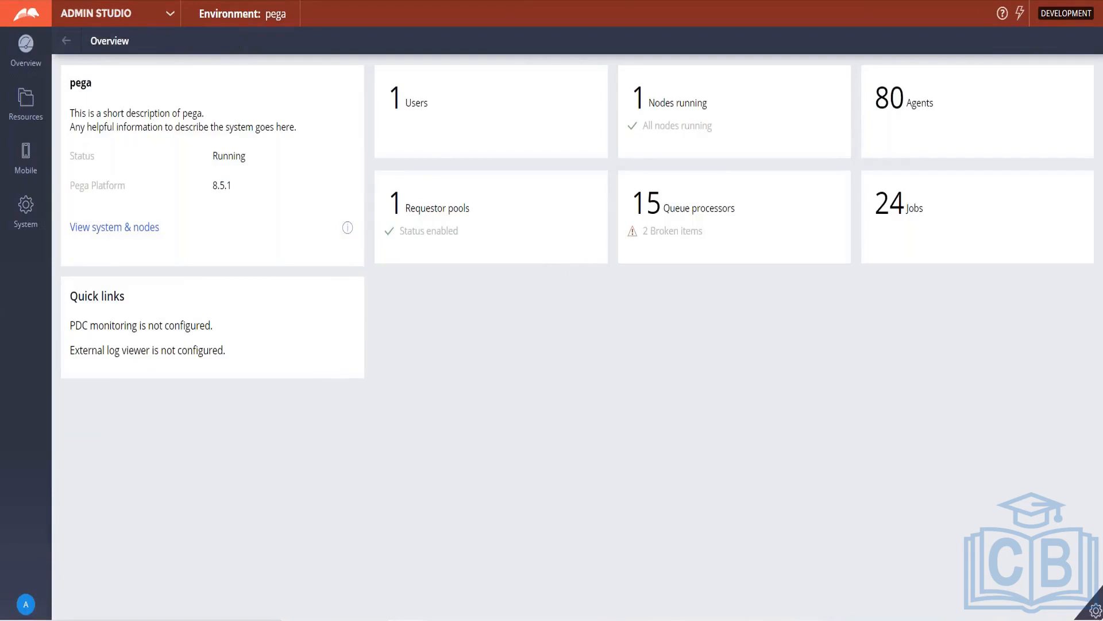
# Step: Move from Admin Studio to Dev Studio to show the Rec Impl Application Overview
pyautogui.click(170, 14)
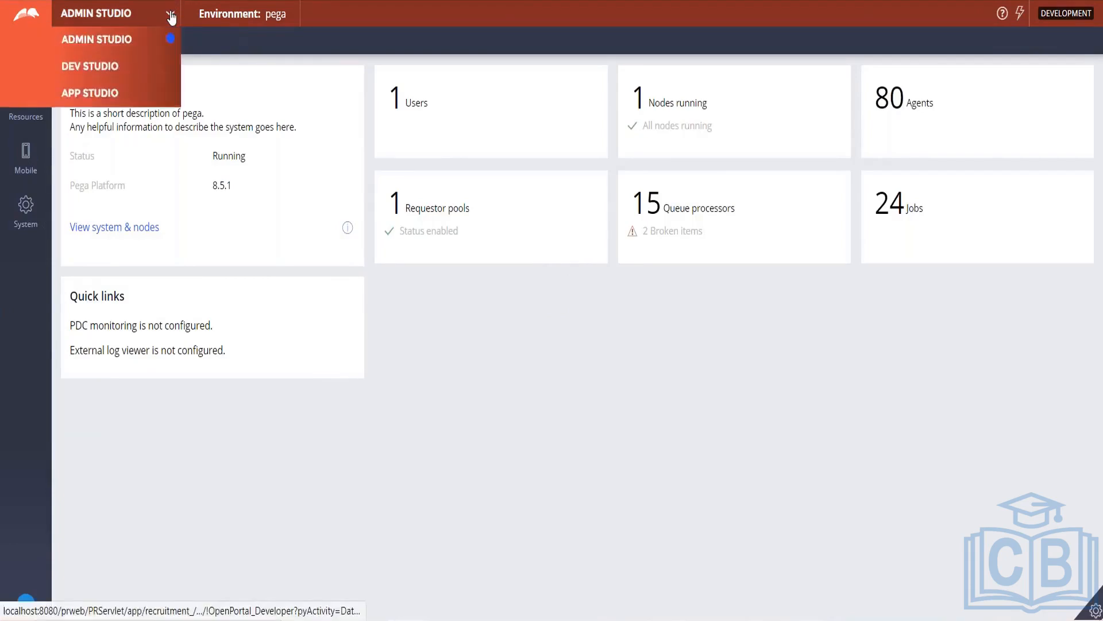
pyautogui.click(83, 70)
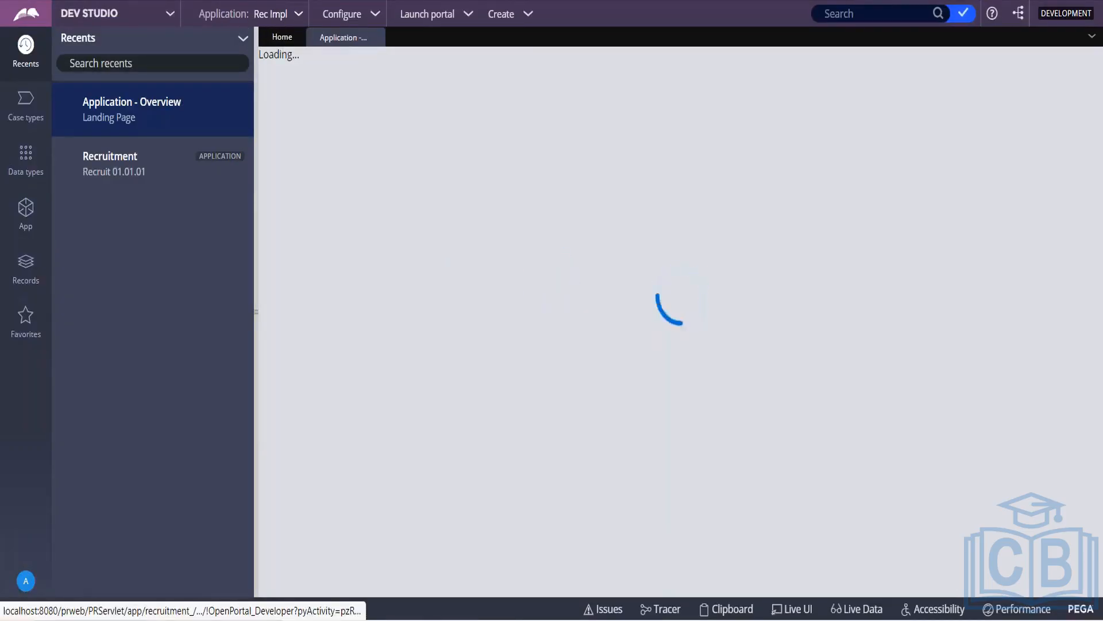
pyautogui.click(302, 16)
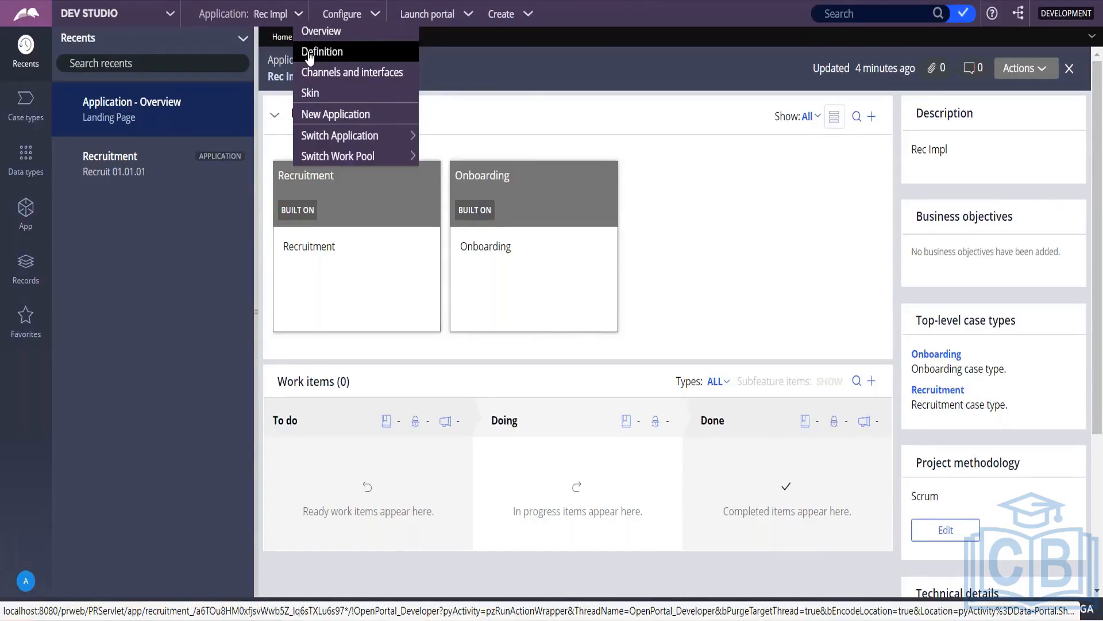
# Step: Open the Rec Impl definition, then the definition of its built-on Recruit 01.01.01
pyautogui.click(308, 54)
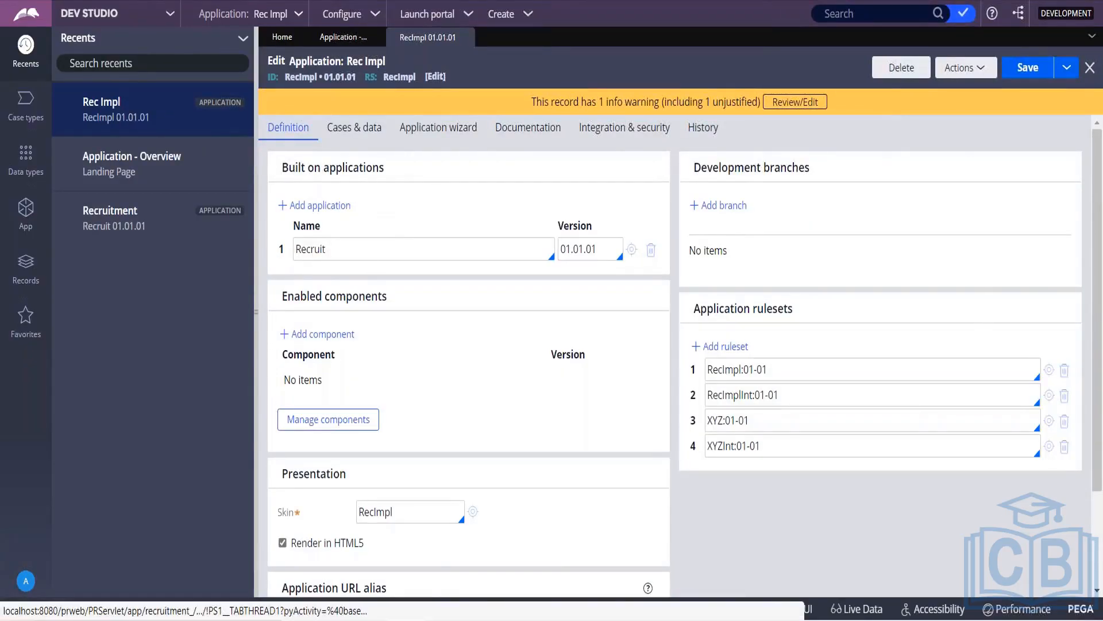
pyautogui.click(632, 251)
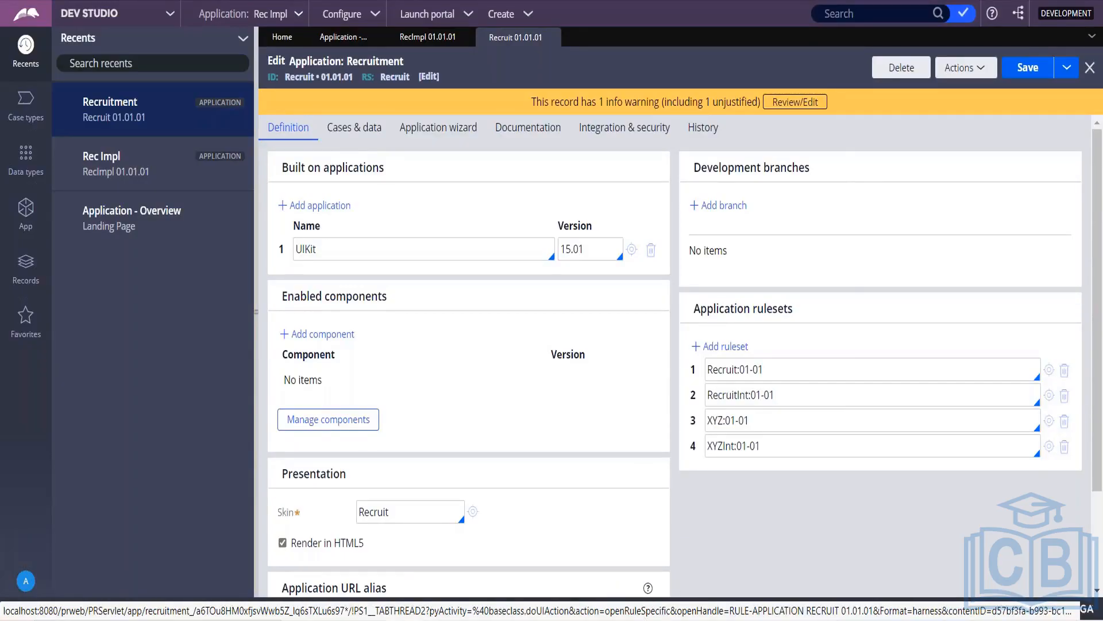
pyautogui.hotkey('alt', 'Tab')
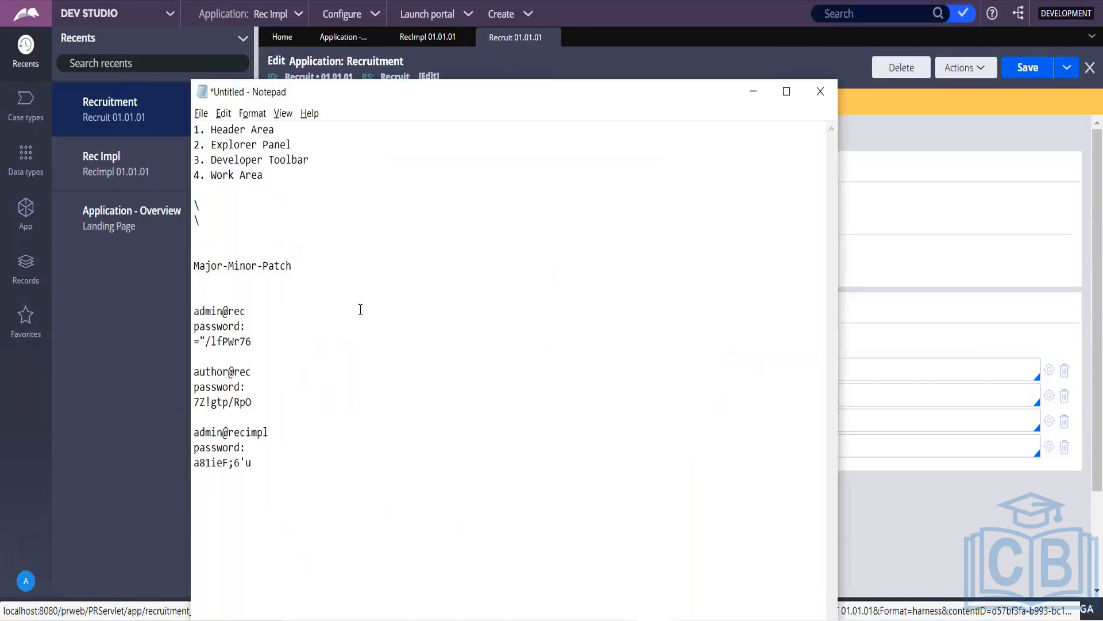
# Step: Add blank lines below the old notes and dismiss the accidental Save As dialog
pyautogui.click(303, 495)
pyautogui.press('Return')
pyautogui.press('Return')
pyautogui.press('Return')
pyautogui.press('Return')
pyautogui.press('Return')
pyautogui.press('Return')
pyautogui.press('Return')
pyautogui.press('Return')
pyautogui.press('Return')
pyautogui.press('Return')
pyautogui.press('Return')
pyautogui.press('Return')
pyautogui.press('Return')
pyautogui.press('Return')
pyautogui.press('Return')
pyautogui.press('Return')
pyautogui.press('Return')
pyautogui.press('Return')
pyautogui.press('Return')
pyautogui.press('Return')
pyautogui.click(220, 180)
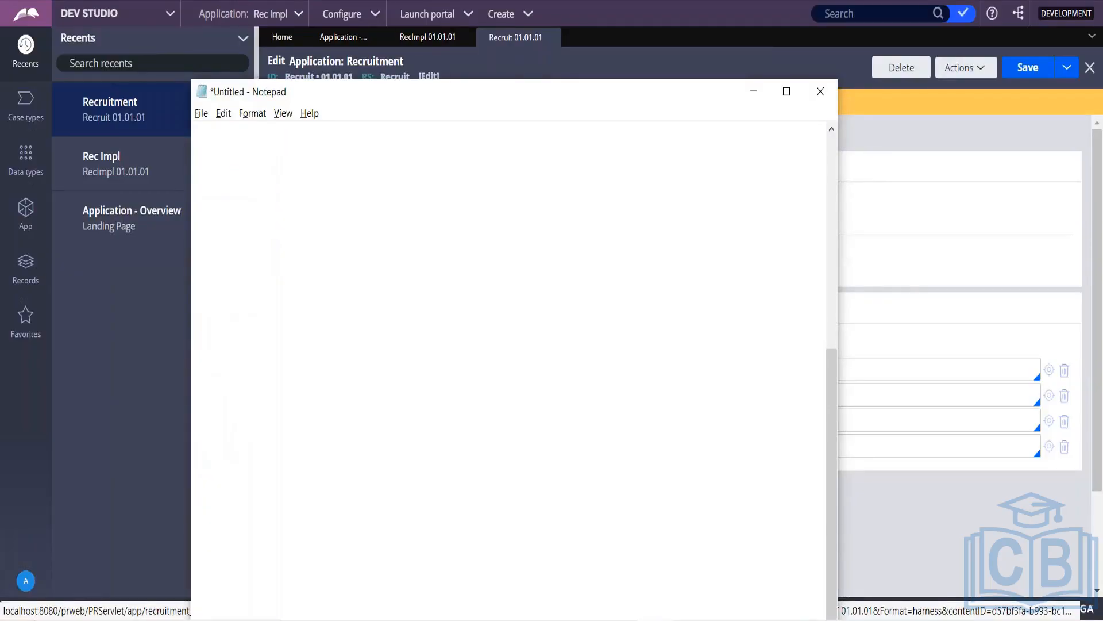
pyautogui.hotkey('ctrl', 's')
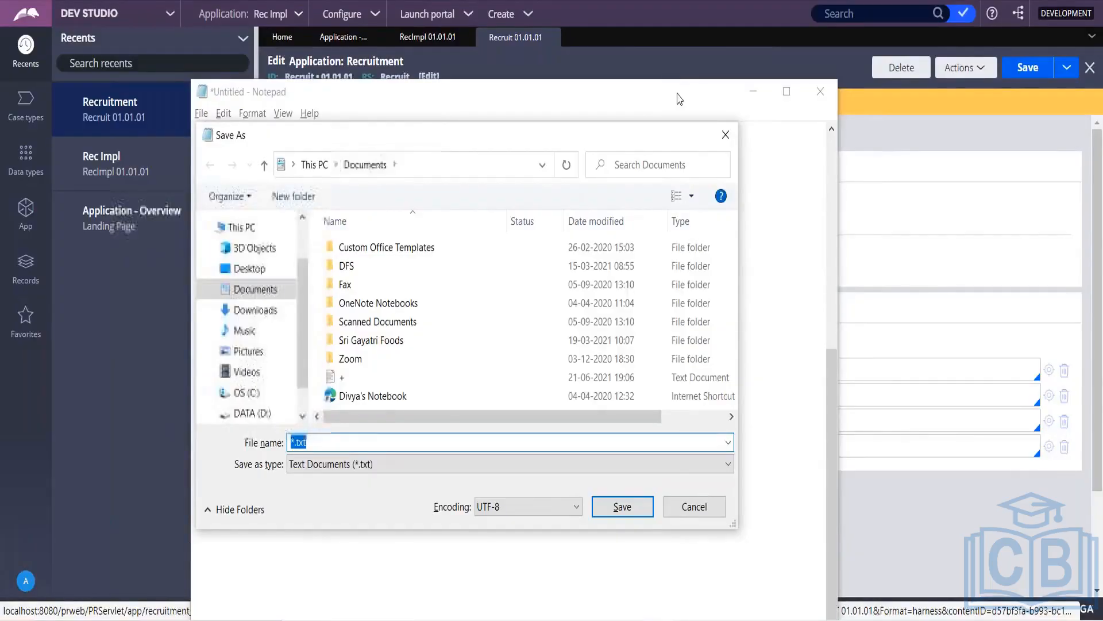
pyautogui.click(725, 135)
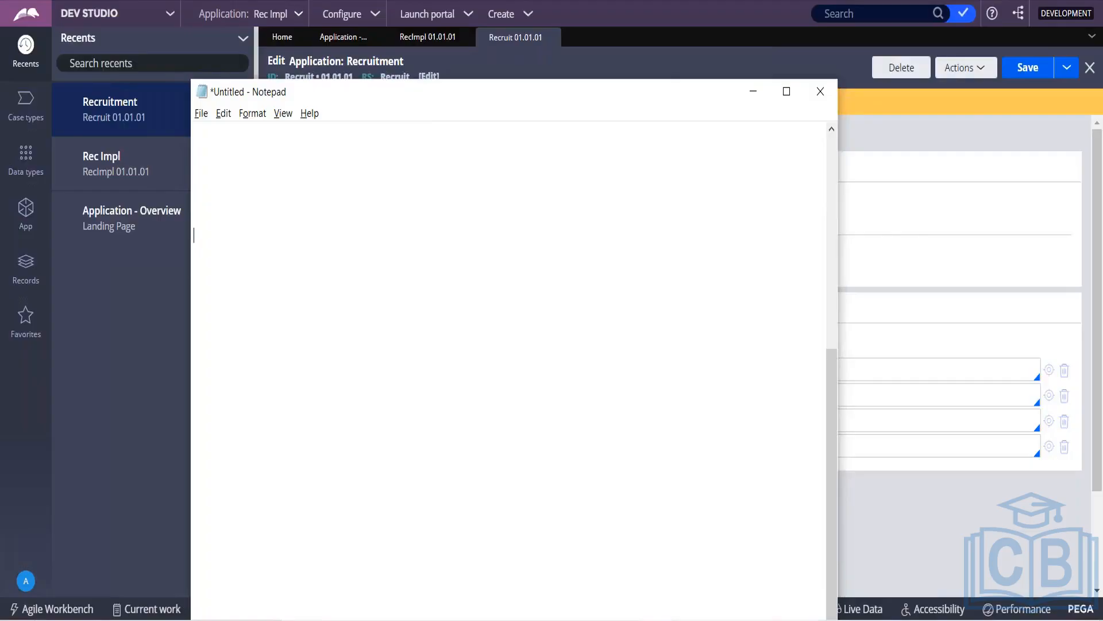
# Step: Type the note 'FW ----> FW ?' on the new line
pyautogui.write('Fw ----> FW')
pyautogui.press('BackSpace')
pyautogui.write('W')
pyautogui.press('Right')
pyautogui.write('?')
pyautogui.hotkey('alt', 'Tab')
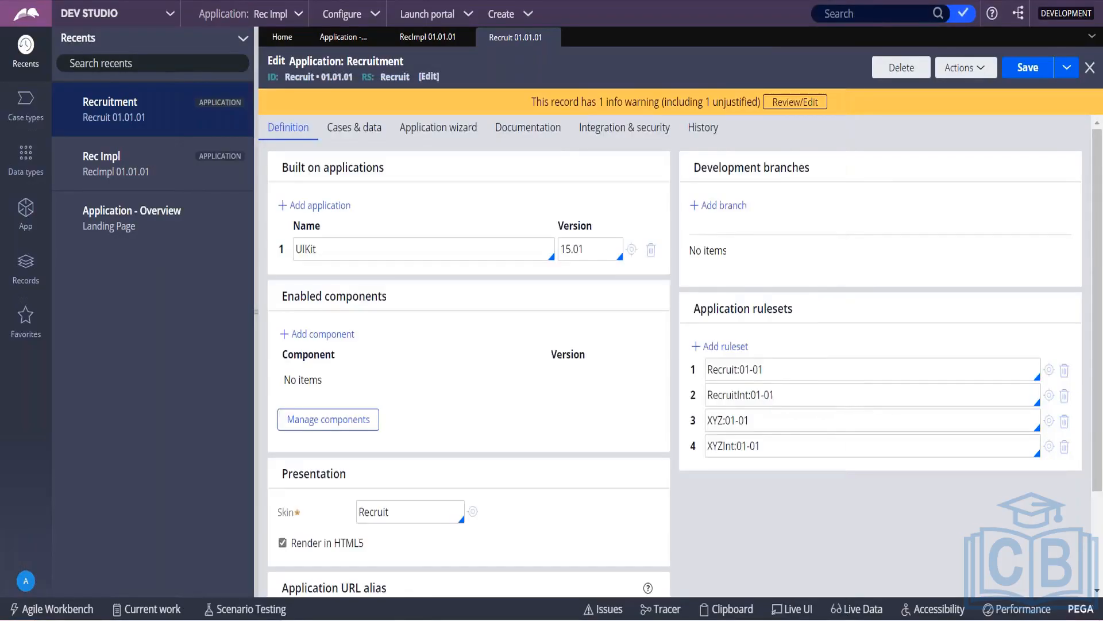
# Step: Answer YES to the 'FW ----> FW ?' note in Notepad
pyautogui.click(447, 37)
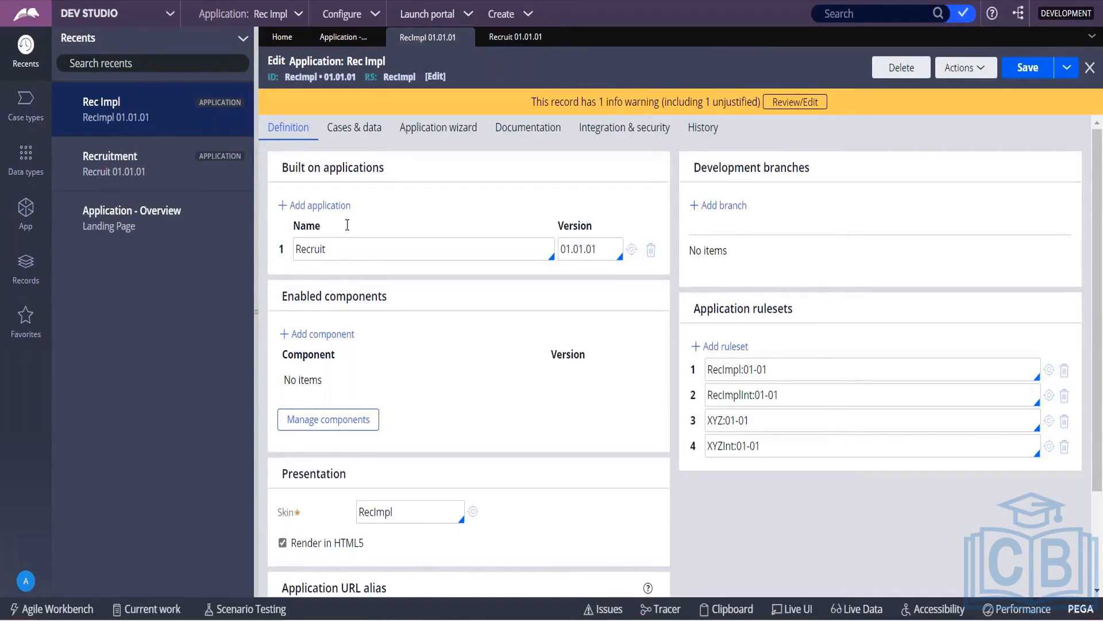
pyautogui.hotkey('alt', 'Tab')
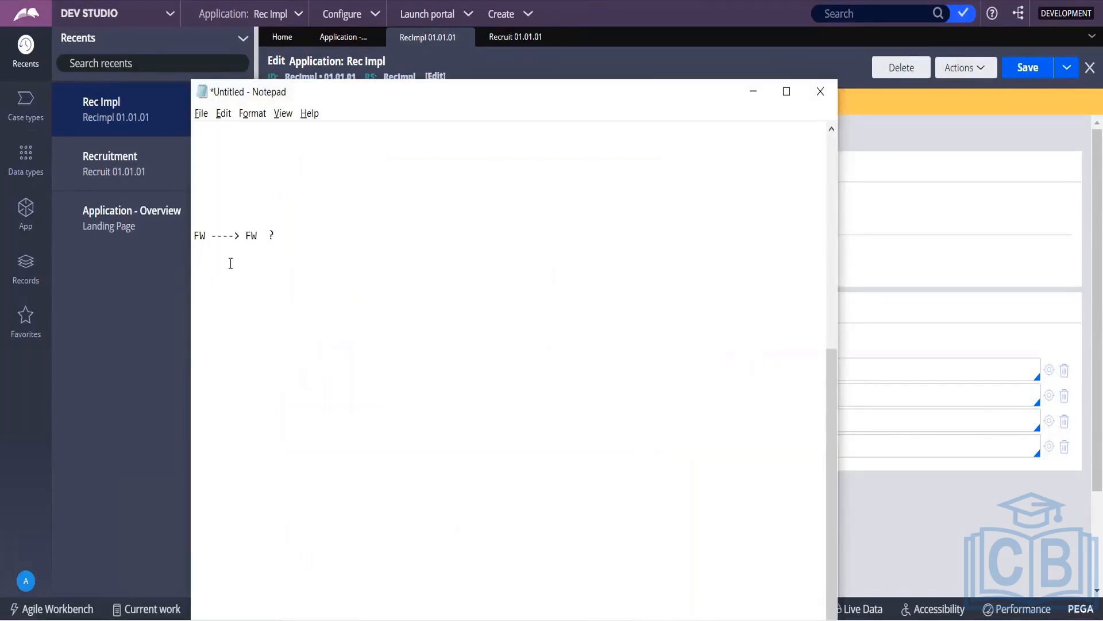
pyautogui.click(276, 240)
pyautogui.write('YES')
pyautogui.press('Return')
# Step: Add the line 'FW ----> IMPL ? YES' and begin a third line 'IMPL---> FW'
pyautogui.write('HW')
pyautogui.press('BackSpace')
pyautogui.press('BackSpace')
pyautogui.press('BackSpace')
pyautogui.write('FW ----> IMPL ?')
pyautogui.click(244, 252)
pyautogui.doubleClick(249, 251)
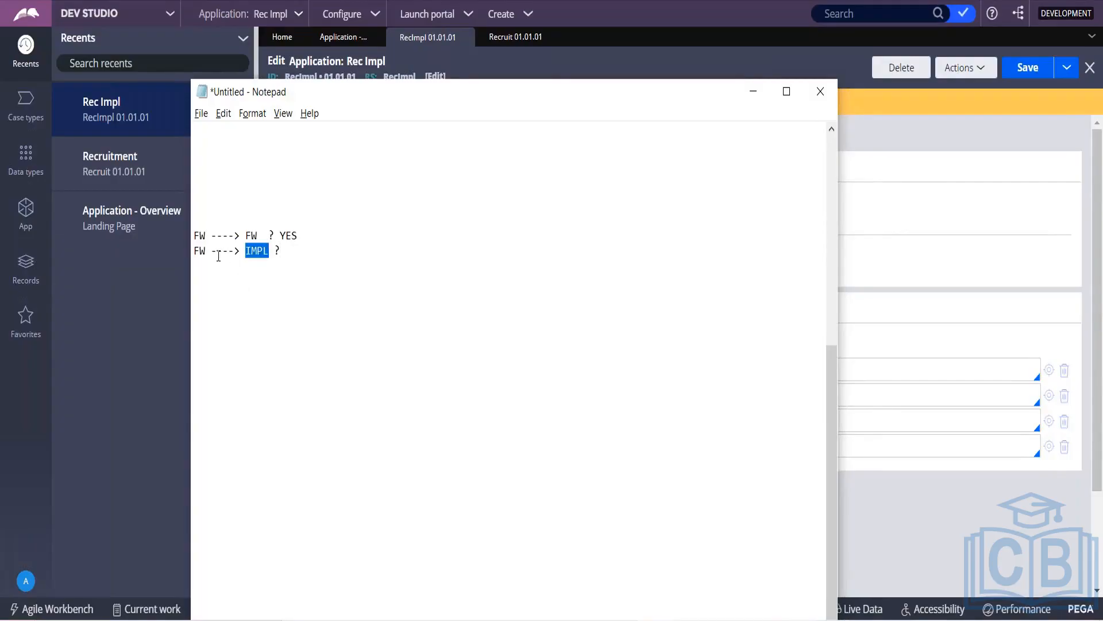
pyautogui.moveTo(213, 251); pyautogui.dragTo(191, 251)
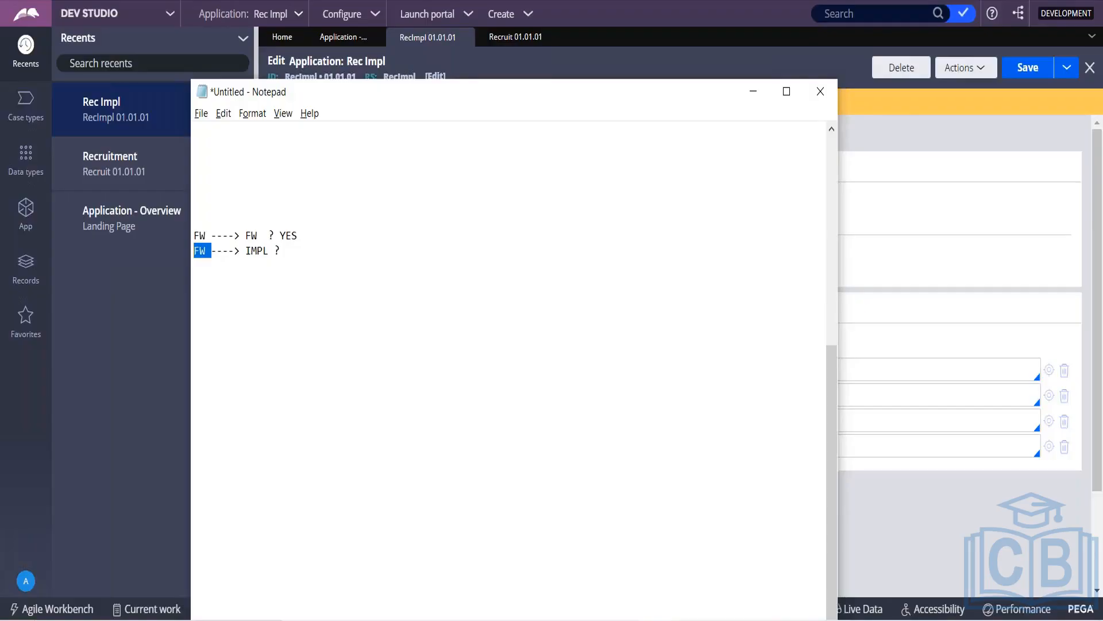
pyautogui.click(302, 259)
pyautogui.write('YES')
pyautogui.press('Return')
pyautogui.write('IMPL---> FW')
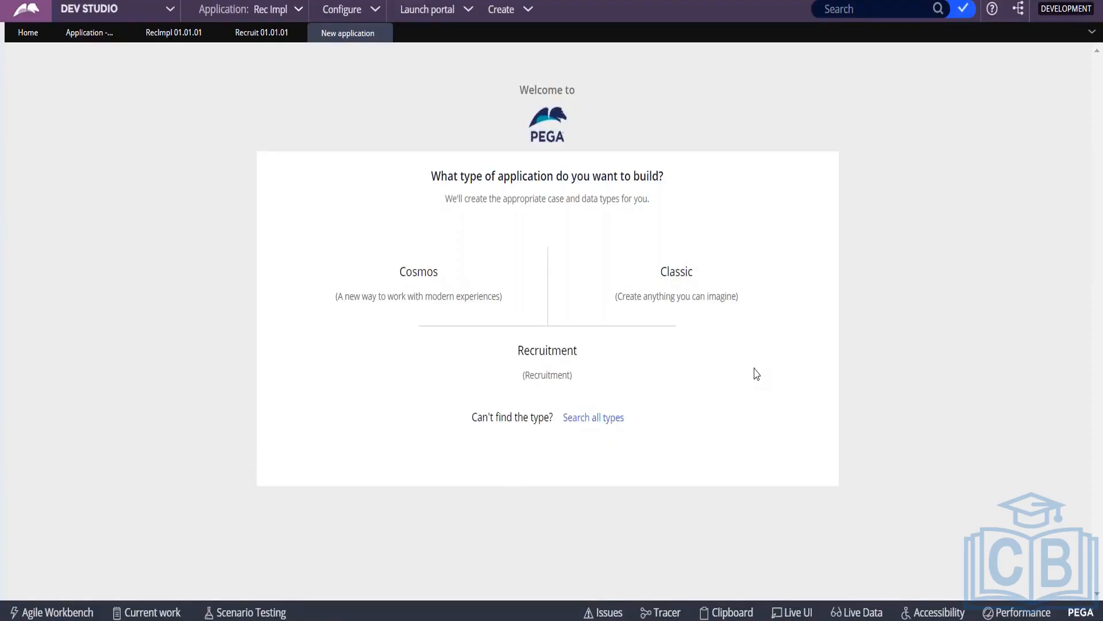
# Step: In Notepad, record IMPL ---> FW and IMPL ---> IMPL reuse as NO
pyautogui.hotkey('alt', 'Tab')
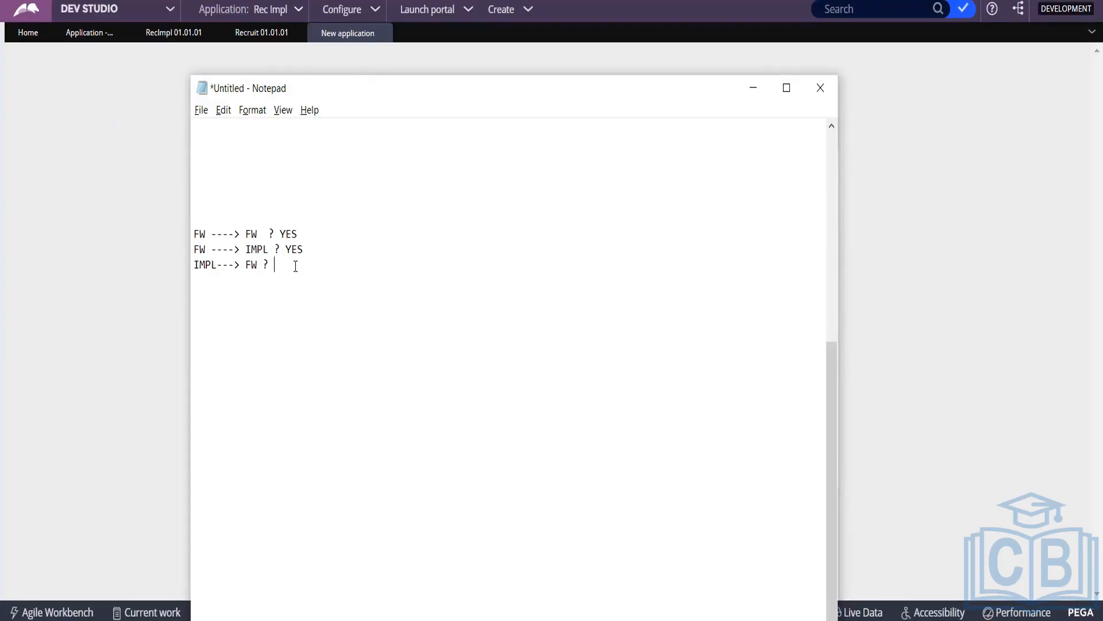
pyautogui.write('NO')
pyautogui.press('Return')
pyautogui.write('IMPL')
pyautogui.press('BackSpace')
pyautogui.write('---> IM')
pyautogui.press('BackSpace')
pyautogui.press('BackSpace')
pyautogui.write('IMPL ? NO')
pyautogui.click(264, 233)
pyautogui.write('---> ')
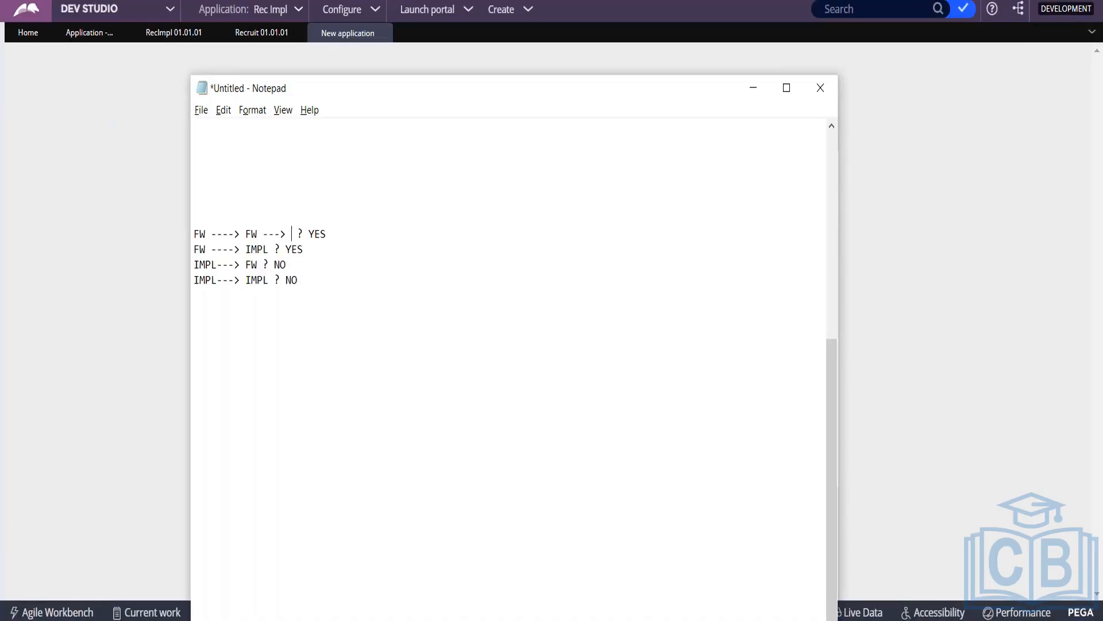
pyautogui.write('FW ----> FW')
# Step: Back in Dev Studio, list the Rec Impl case types, Onboarding and Recruitment
pyautogui.click(754, 88)
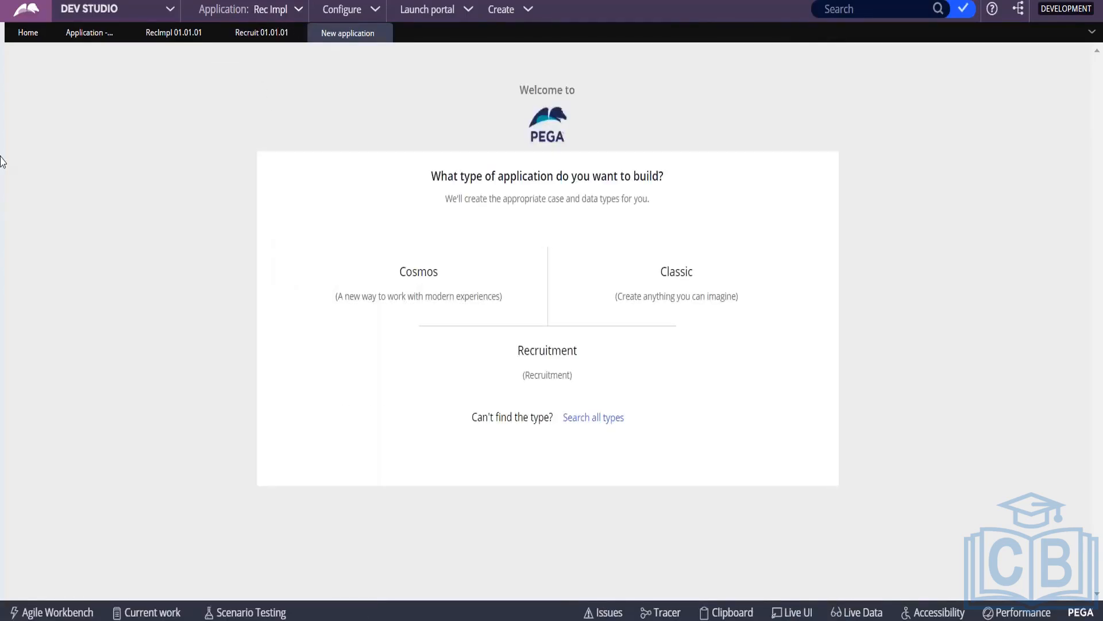
pyautogui.moveTo(3, 162)
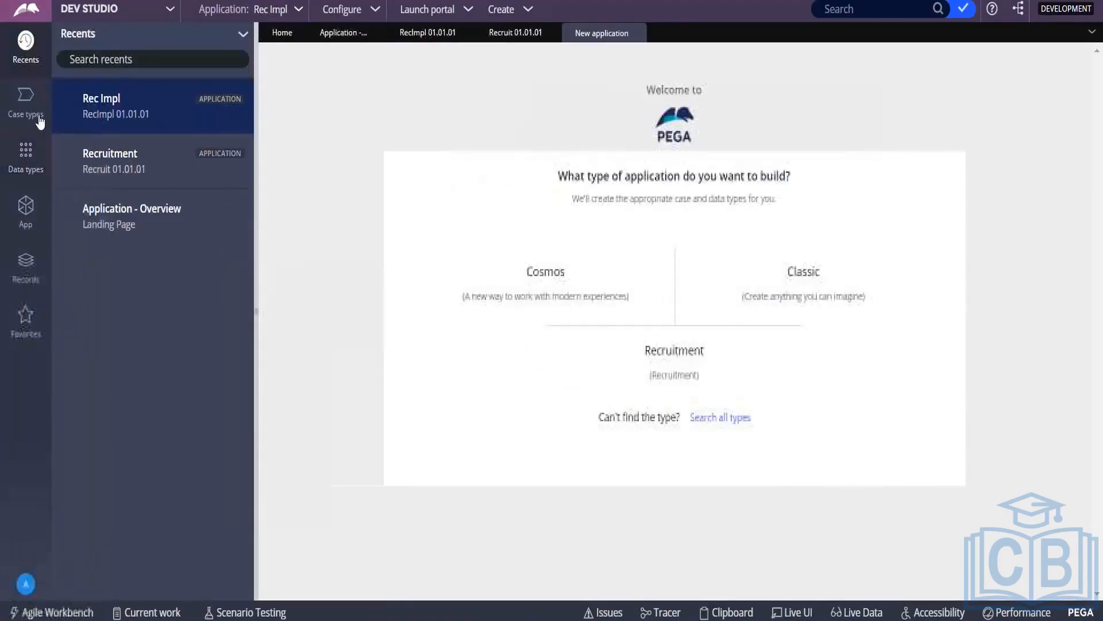
pyautogui.click(29, 102)
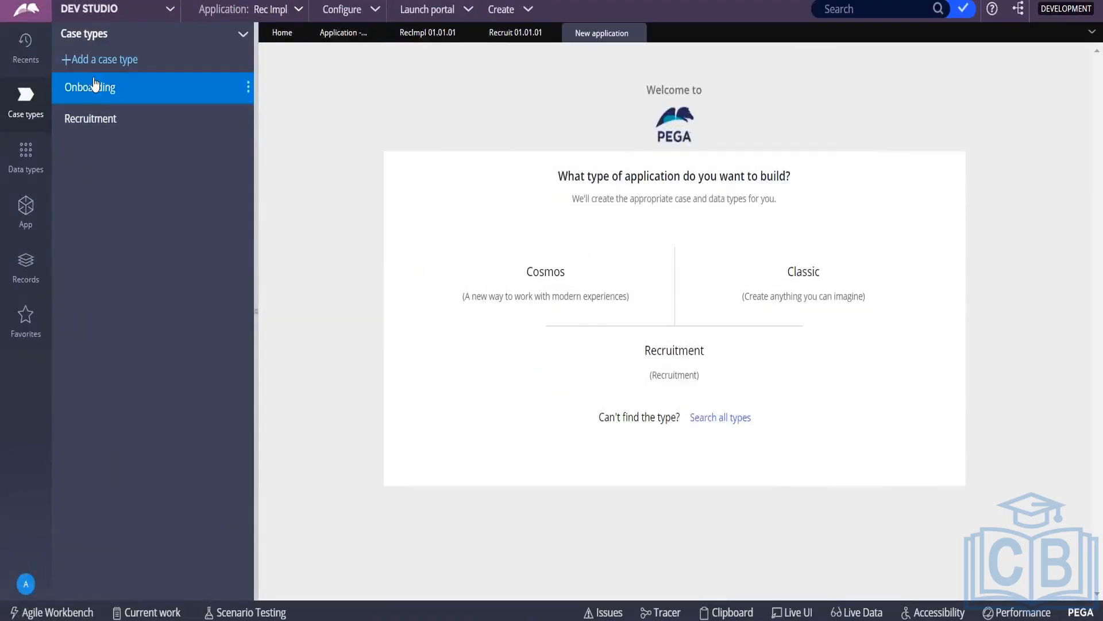